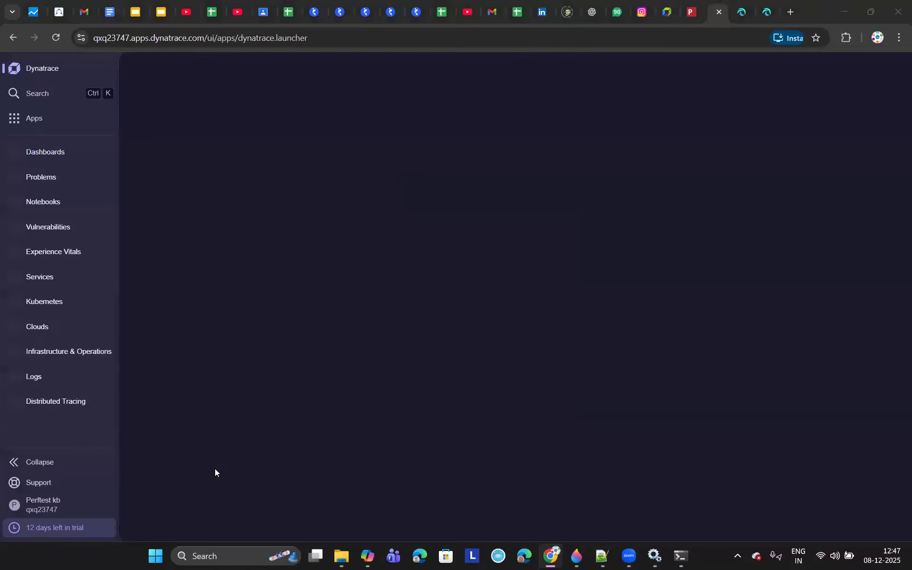
Check the account and environment menu, close it, then select part of the page URL.
left_click(72, 511)
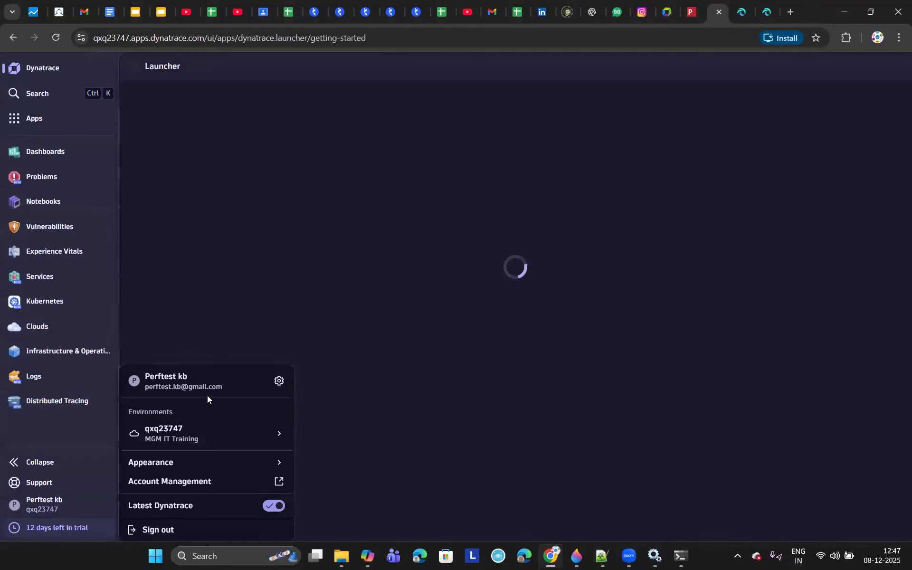
mouse_move(190, 436)
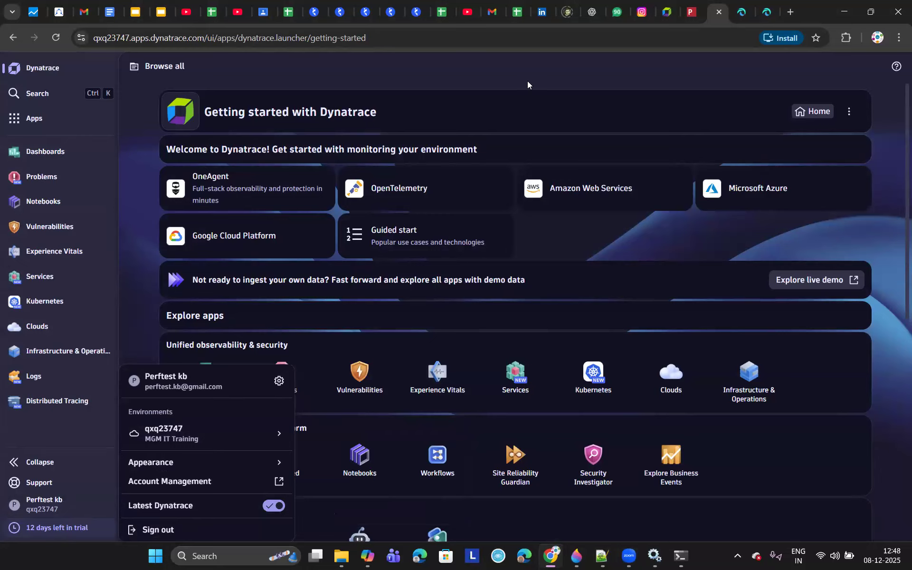
left_click(127, 97)
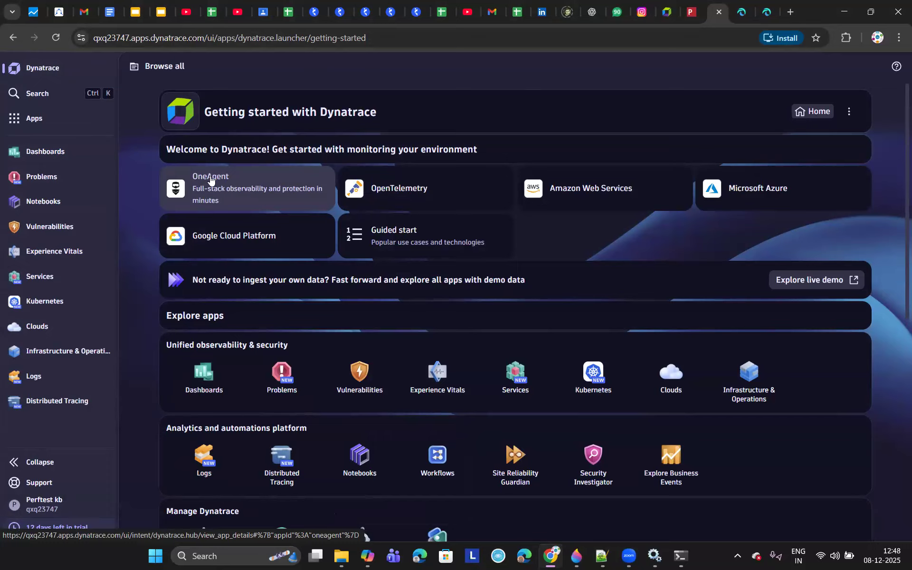
left_click(169, 40)
left_click_drag(168, 41, 347, 199)
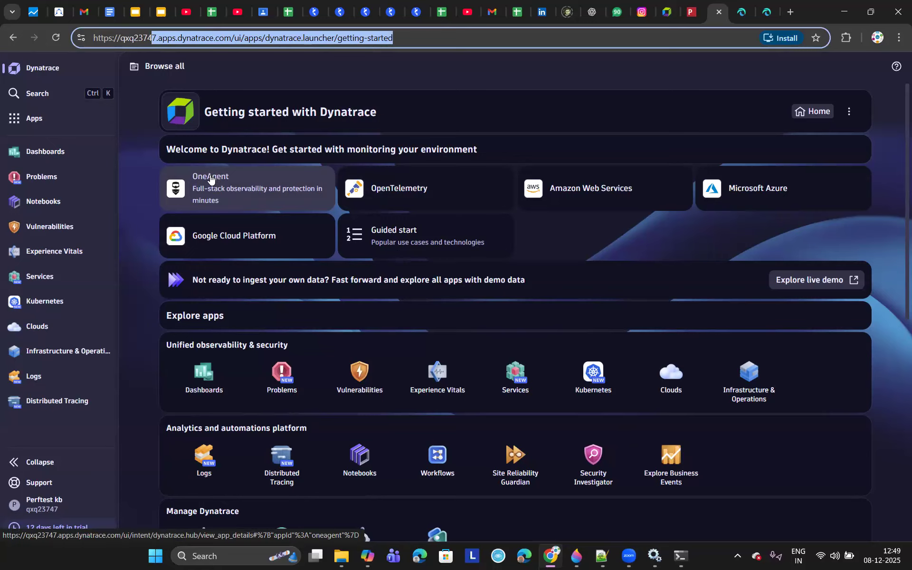
Open the OneAgent card's details page in the Dynatrace Hub.
left_click(210, 178)
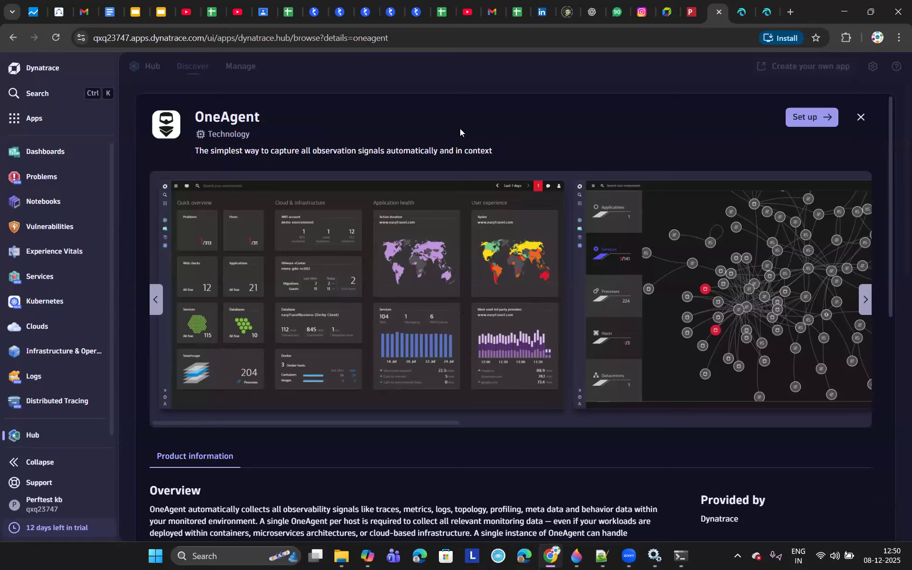
Start OneAgent setup and look over the Apps list, then go back to Getting started.
left_click(810, 116)
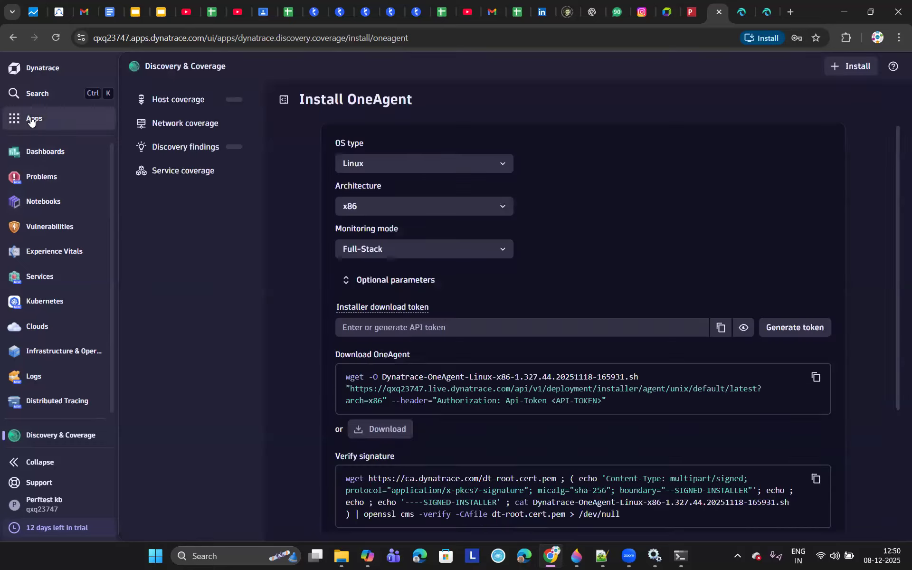
left_click(30, 118)
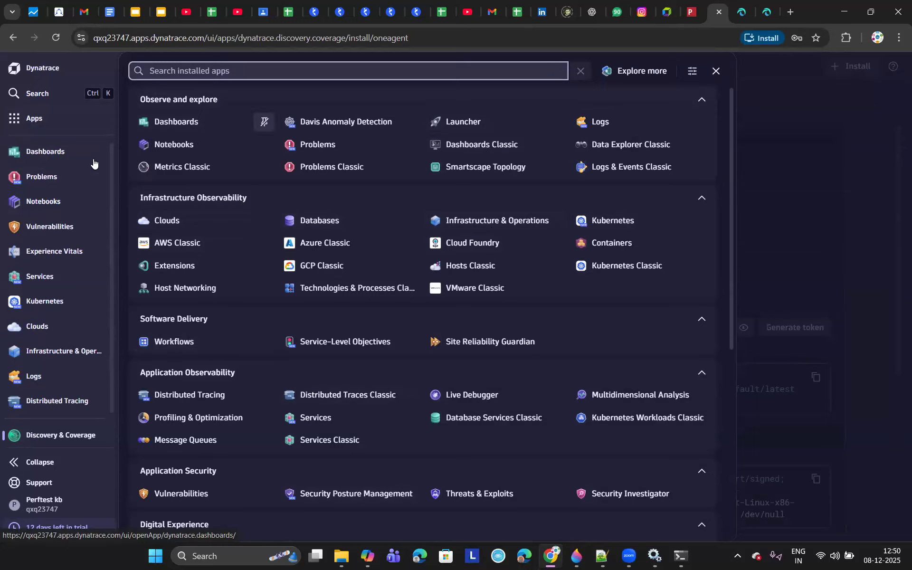
right_click(37, 156)
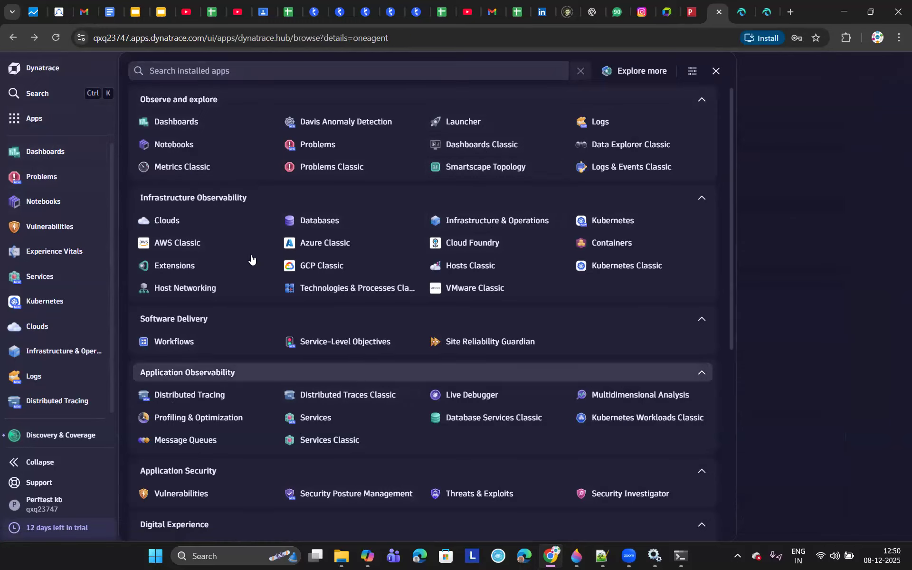
left_click(14, 39)
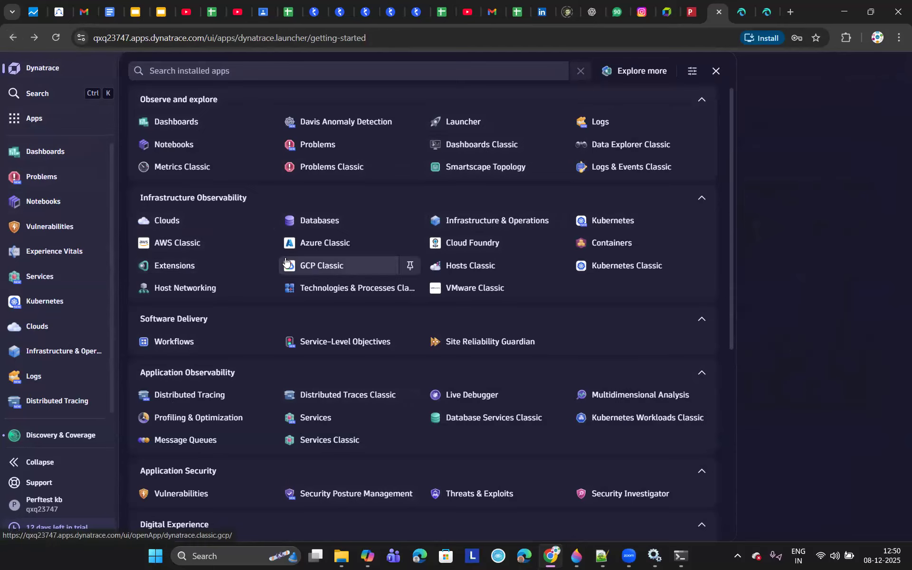
left_click(42, 70)
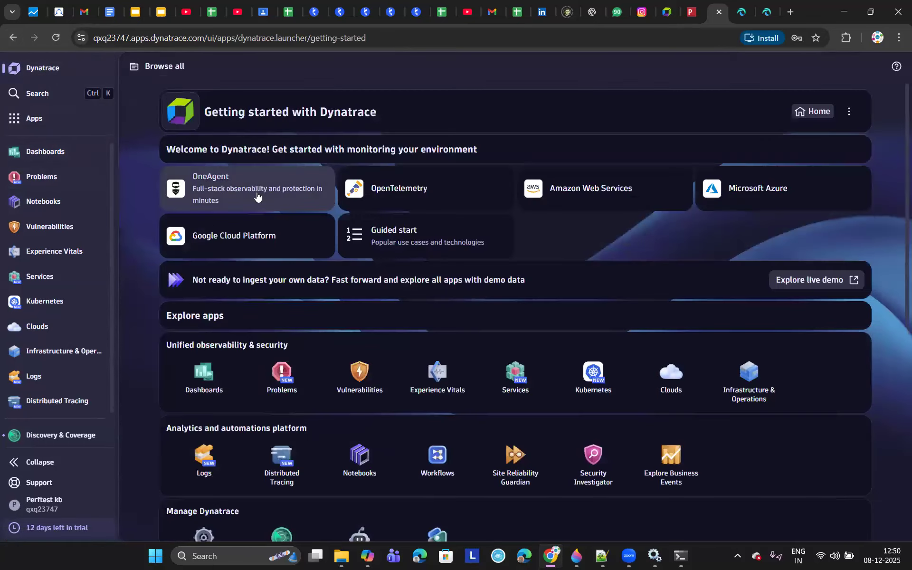
Open OneAgent's details, start Set up, and choose Windows as the OS type.
left_click(257, 196)
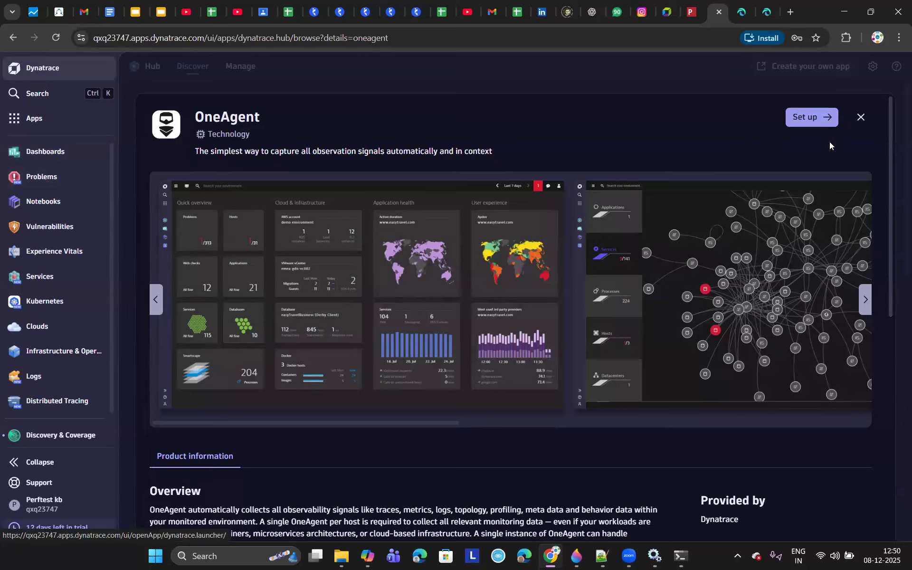
left_click(808, 120)
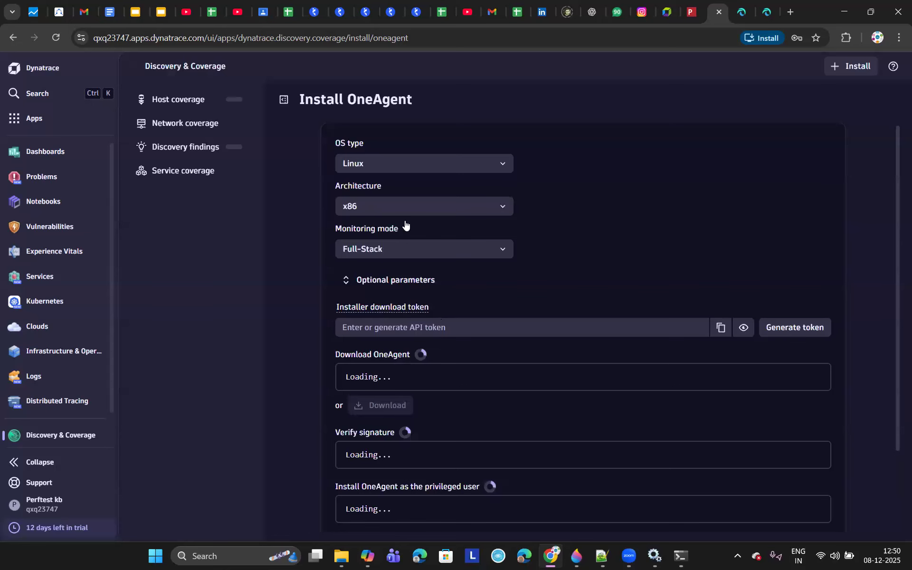
left_click(413, 163)
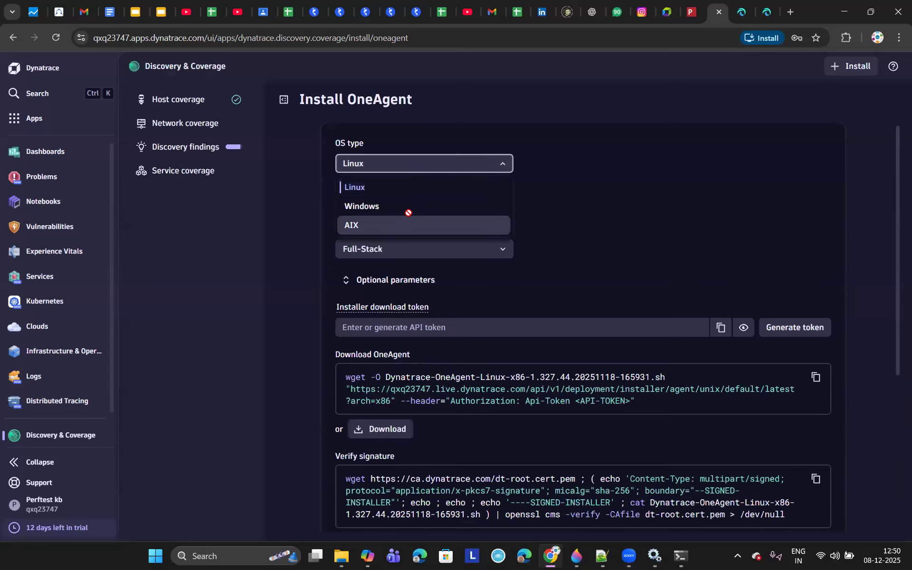
left_click(407, 207)
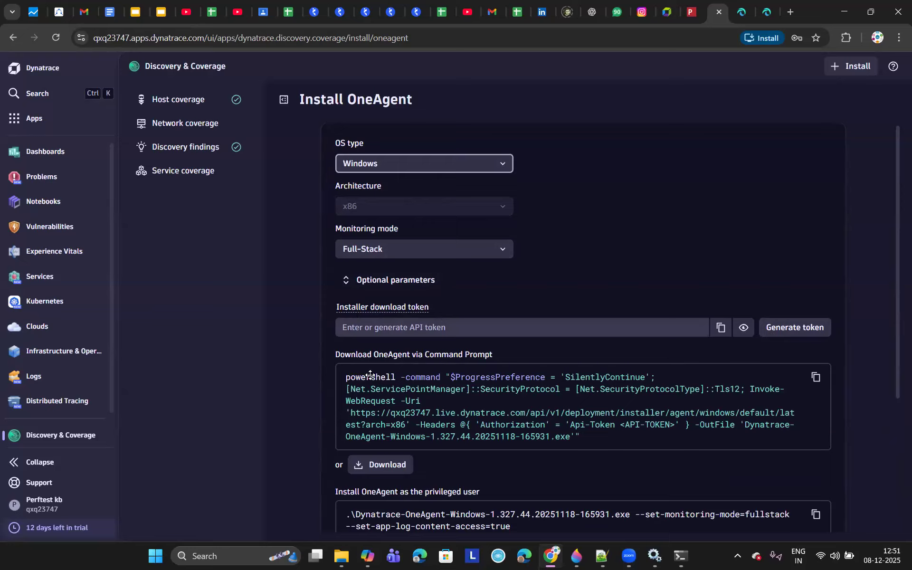
Review the Windows install settings on the form and bring up File Explorer.
mouse_move(340, 554)
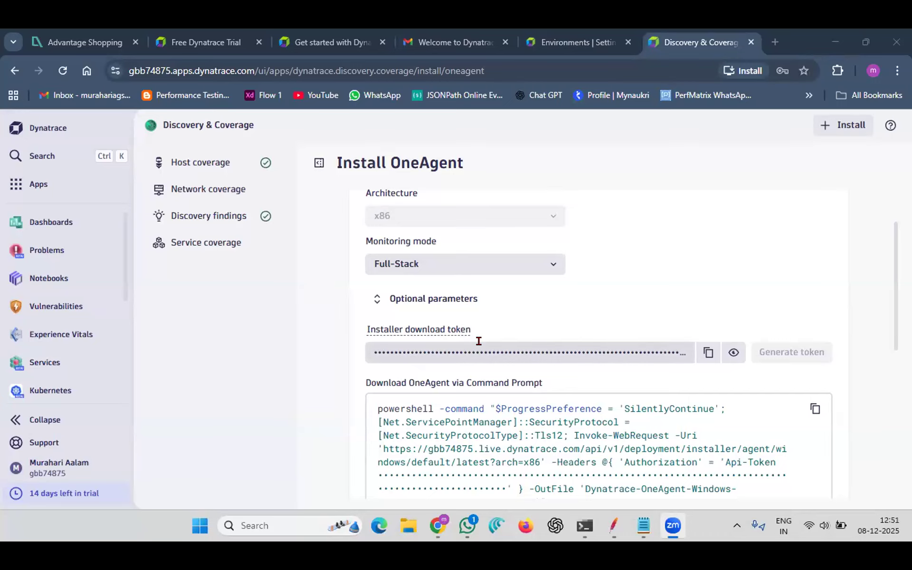
scroll(637, 375, "up", 2)
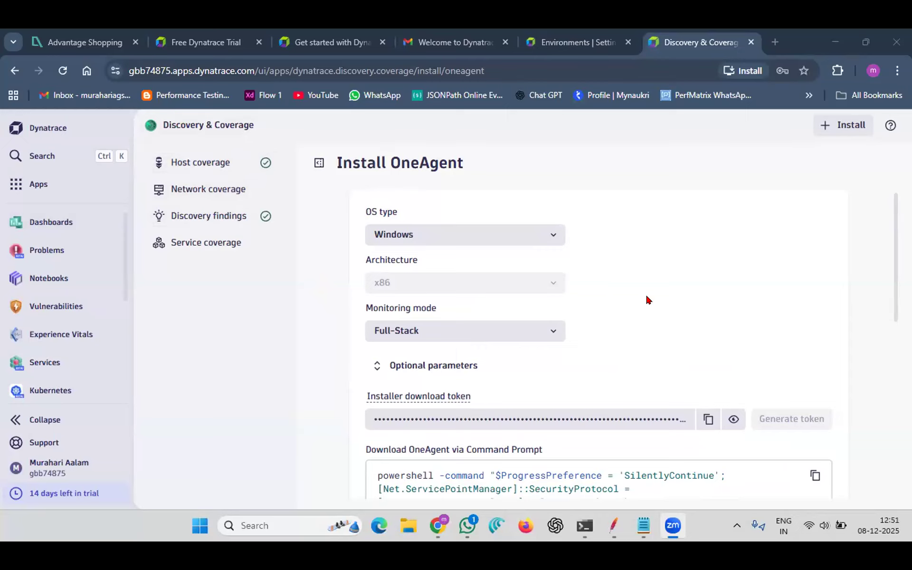
left_click(409, 526)
scroll(242, 451, "down", 1)
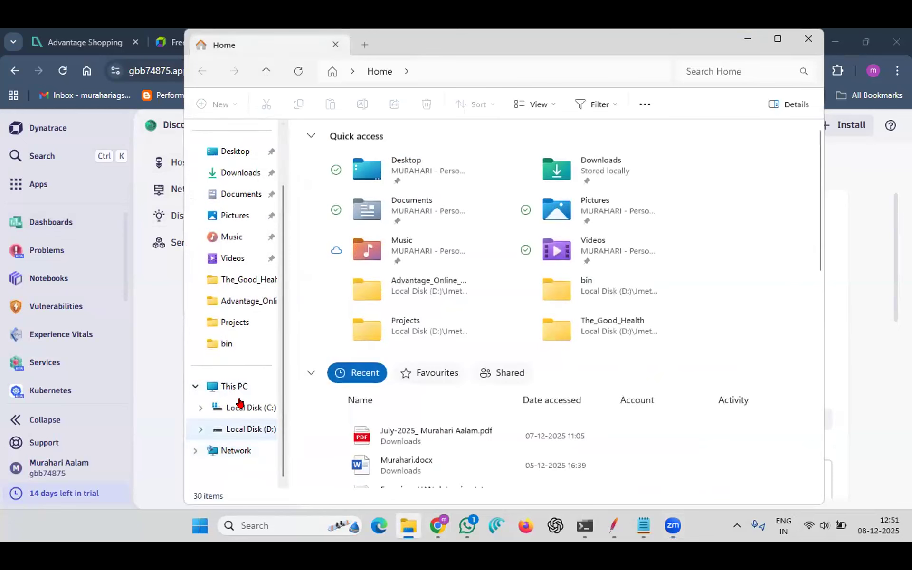
Browse Local Disk (C:) and the This PC drives in File Explorer, then close it.
left_click(255, 408)
left_click(228, 386)
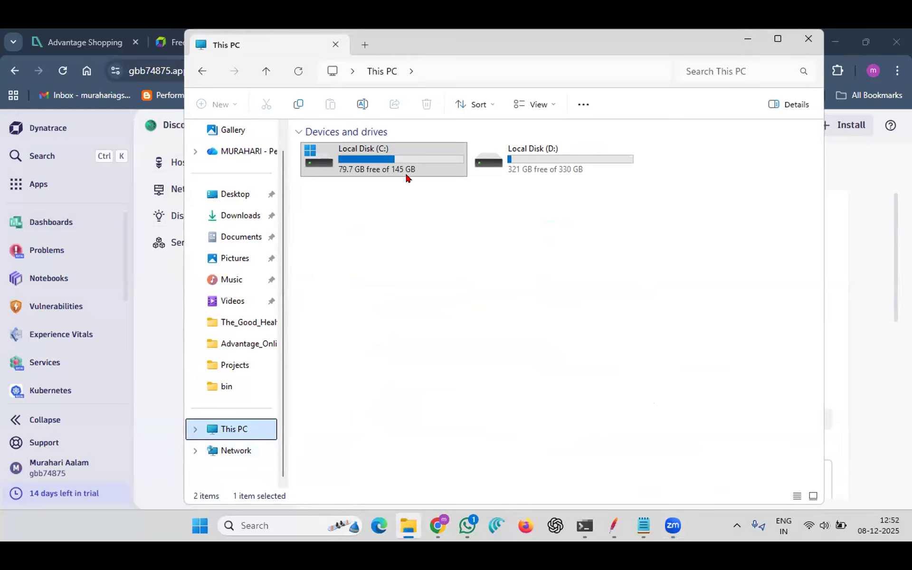
left_click(808, 39)
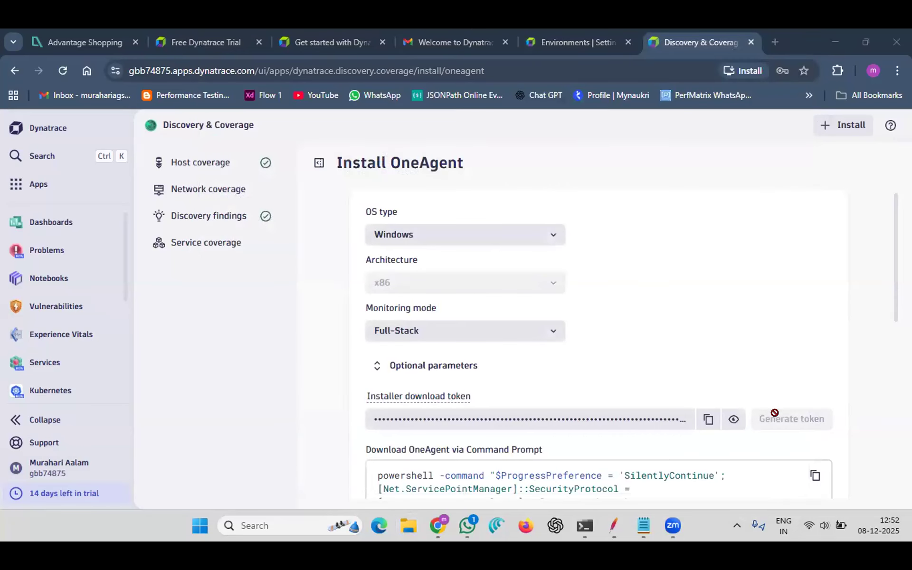
Copy the installer download token and launch Notepad++ by searching 'not'.
left_click(704, 419)
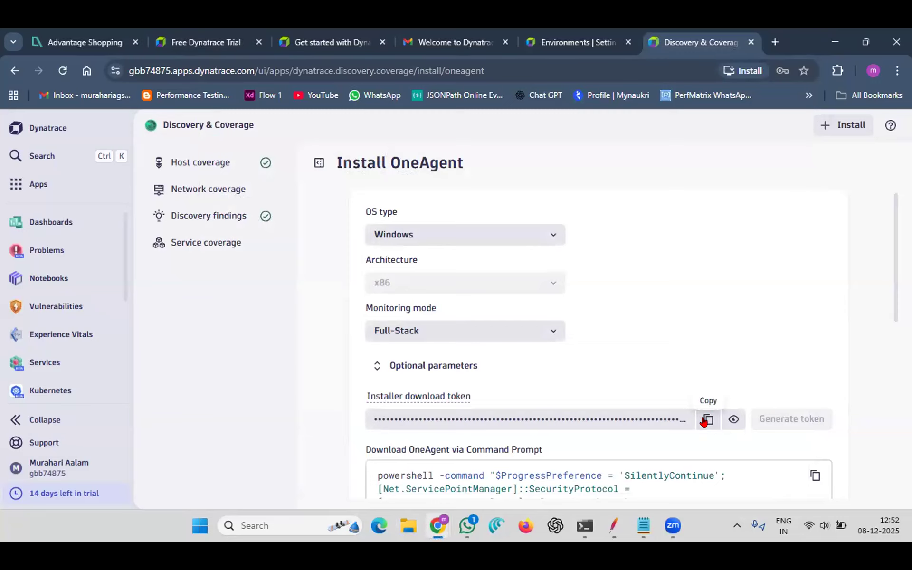
left_click(289, 525)
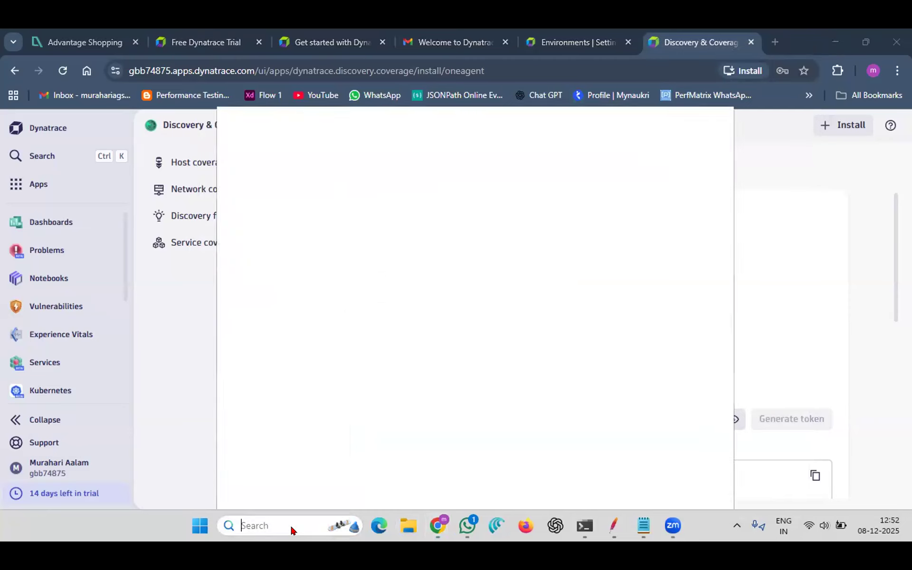
type("not")
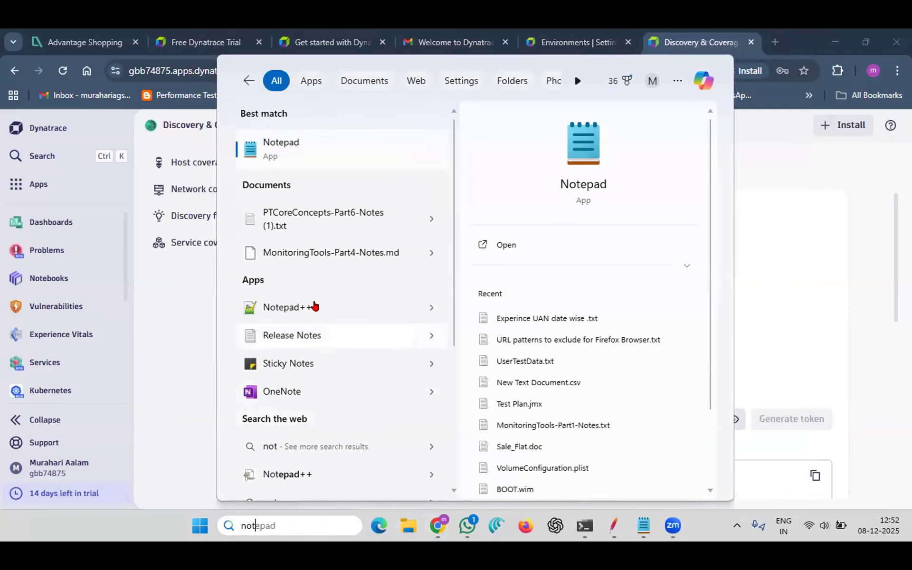
left_click(313, 307)
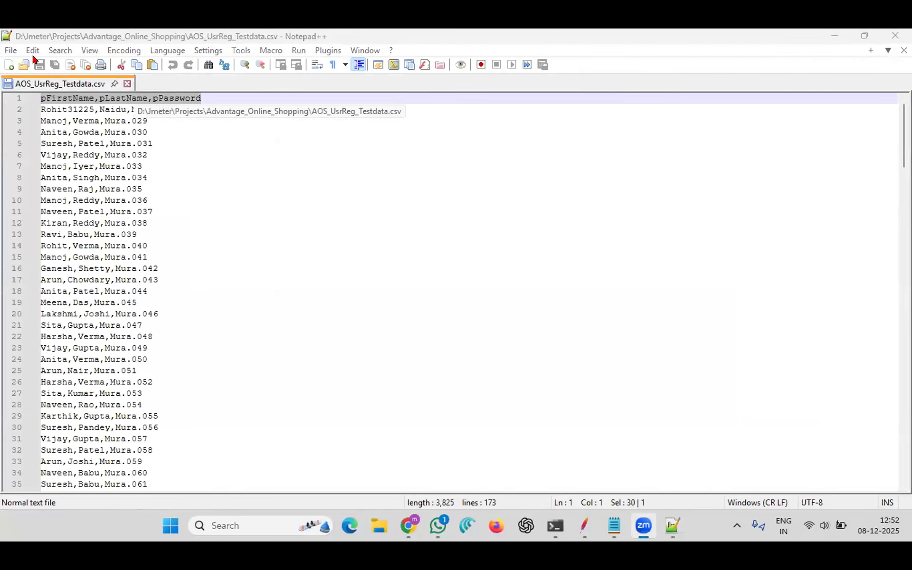
Paste the copied token into a new Notepad++ file, followed by a new line.
left_click(8, 65)
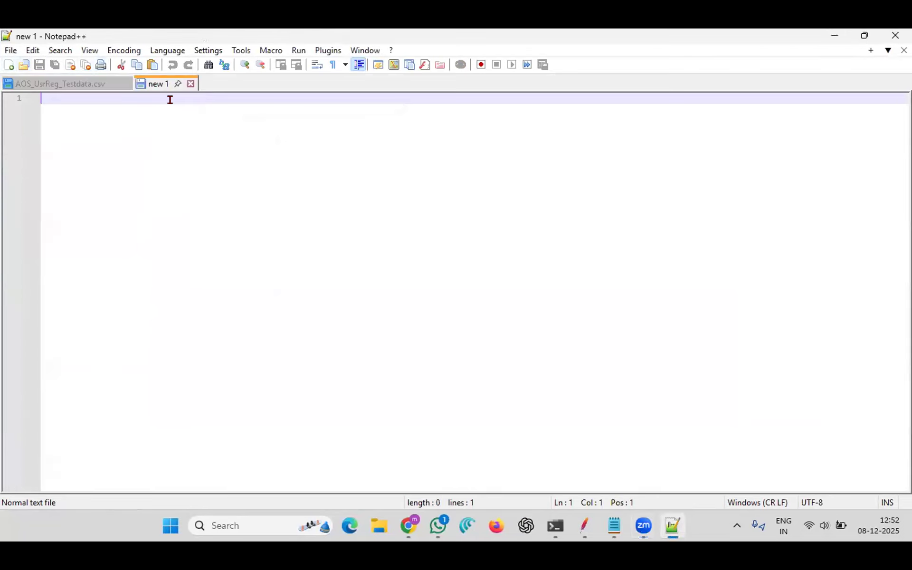
key("ctrl+v")
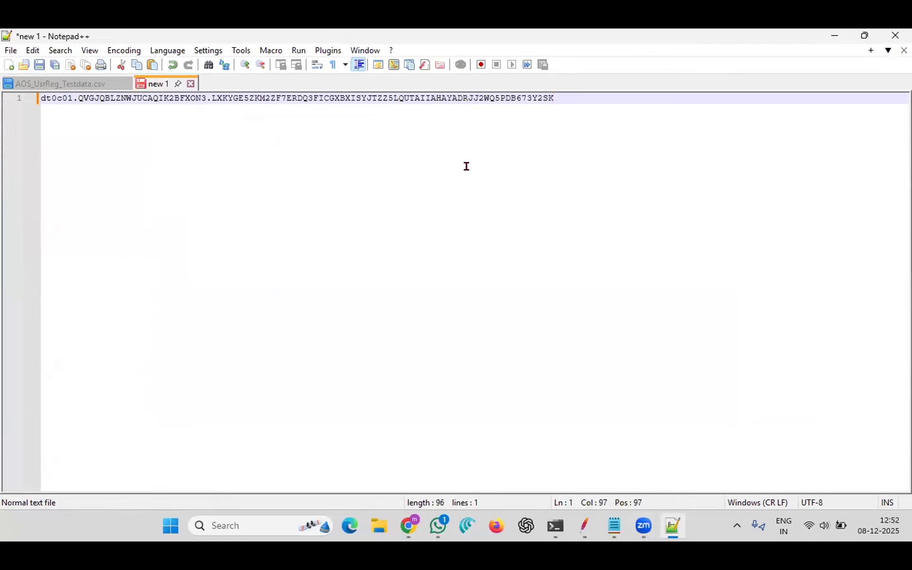
key("Return")
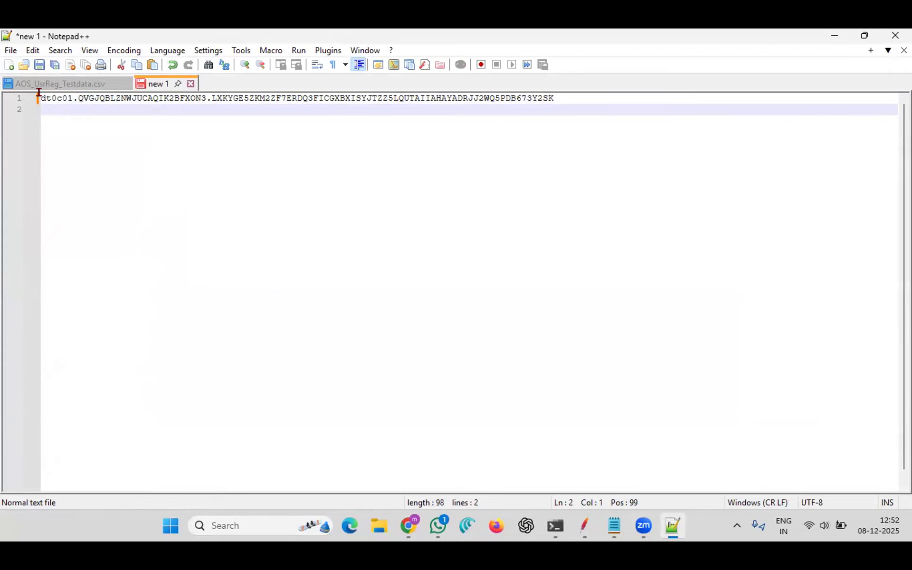
Label the token line 'Dynatrace one agent token', fixing typos, and bring up Save As.
key("Up")
type("Dy")
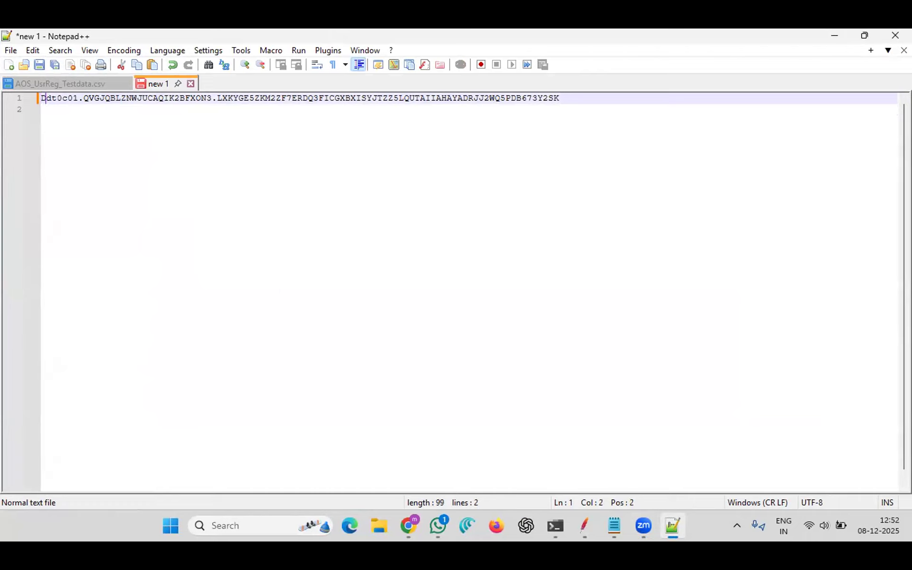
type("natrise")
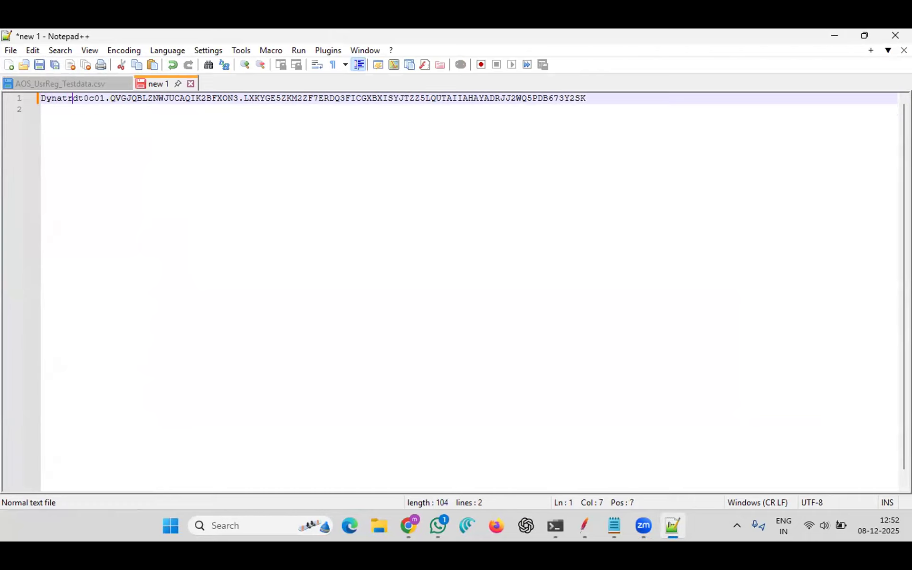
type(" one ag")
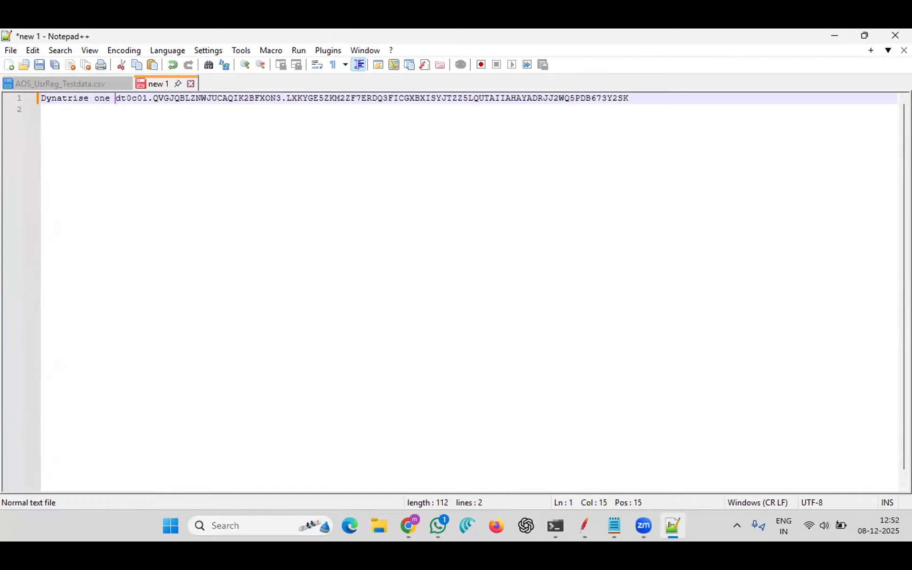
key("BackSpace")
type("gent ")
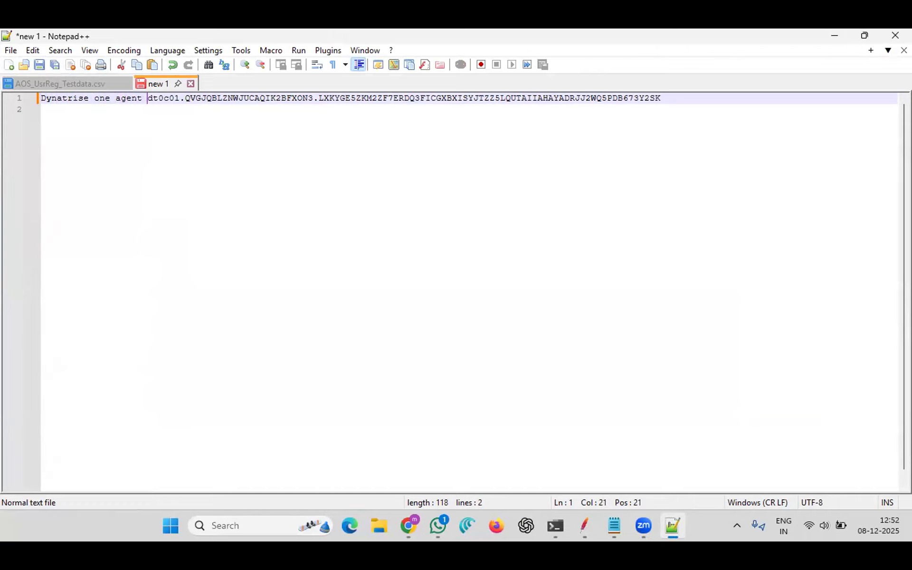
type("toke")
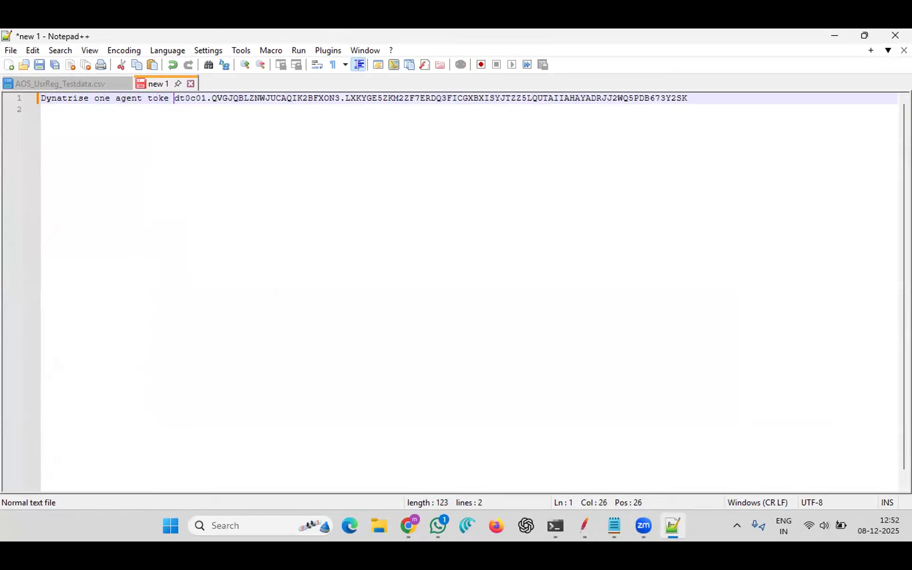
key("Left")
key("Left")
key("Left")
key("Left")
key("Left")
key("Left")
key("Left")
key("Left")
key("Left")
key("Left")
key("Left")
key("Left")
key("Left")
key("Left")
key("Left")
key("Left")
key("Left")
key("Left")
key("Right")
key("Right")
key("BackSpace")
key("BackSpace")
type("ce")
key("Right")
key("Right")
key("Right")
key("Right")
key("Right")
key("Right")
key("Right")
key("Right")
key("Right")
key("Right")
key("Right")
key("Right")
key("Right")
key("Right")
key("Right")
type("n")
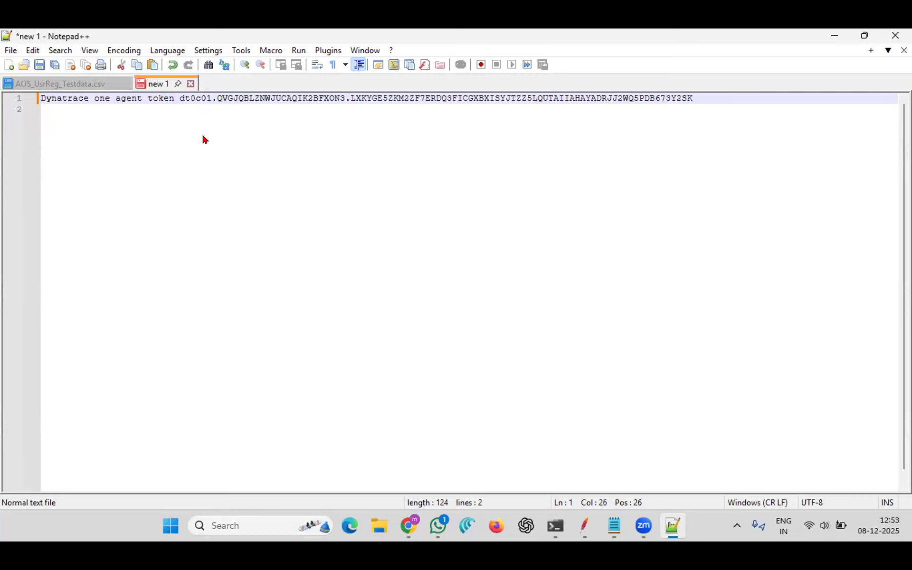
key("ctrl+s")
scroll(67, 217, "up", 5)
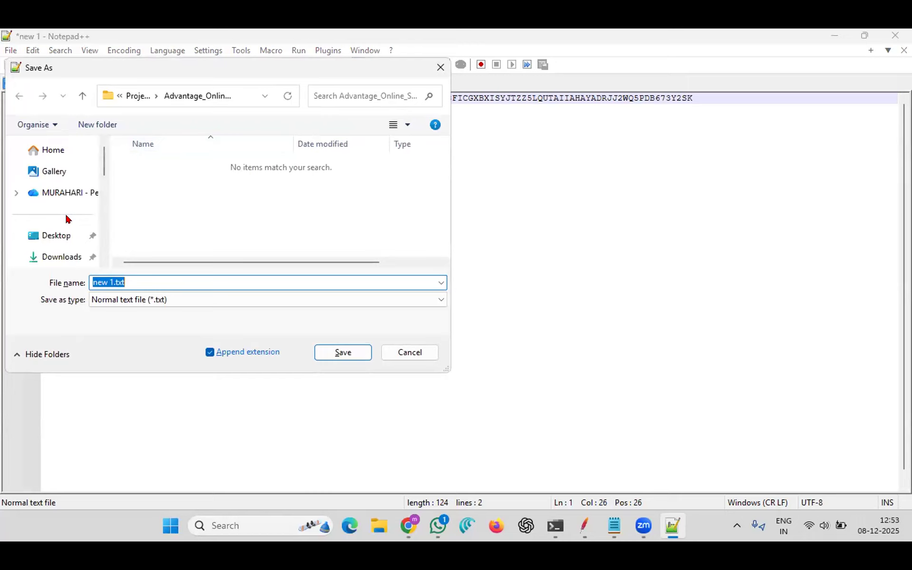
Set the save location to Desktop and replace 'new 1' with the name 'Dynatrace notes'.
left_click(92, 245)
key("Left")
key("Left")
key("Left")
key("Left")
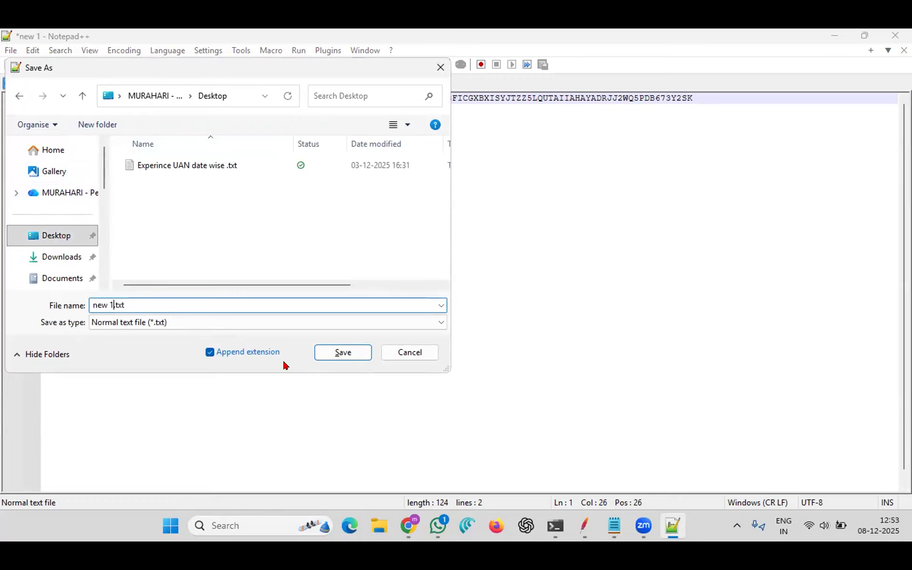
key("shift+Home")
type("Dynat")
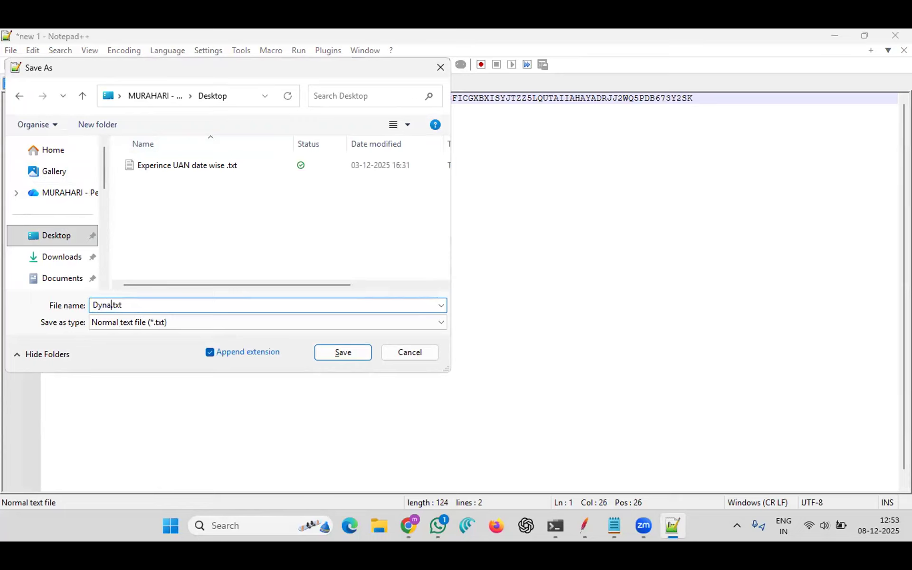
type("ra")
type("ce ")
type("notes")
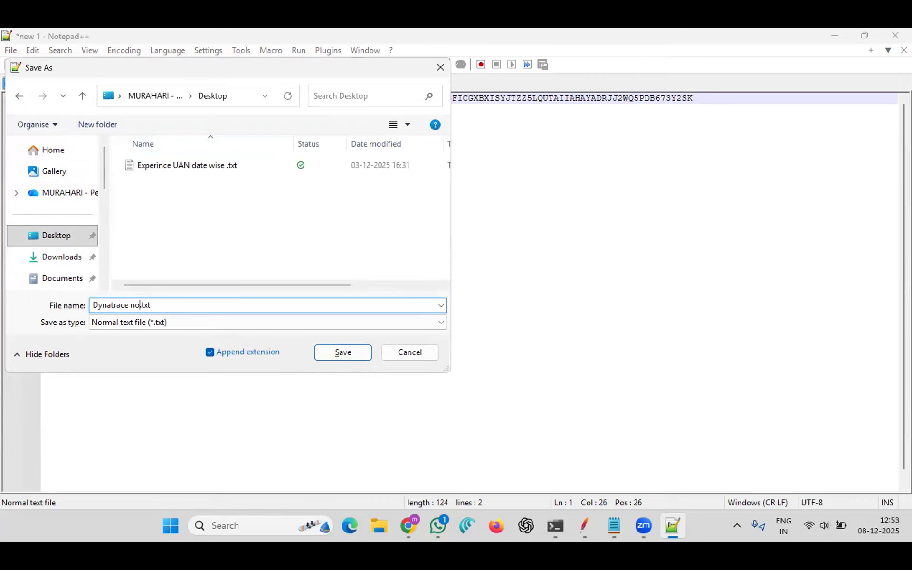
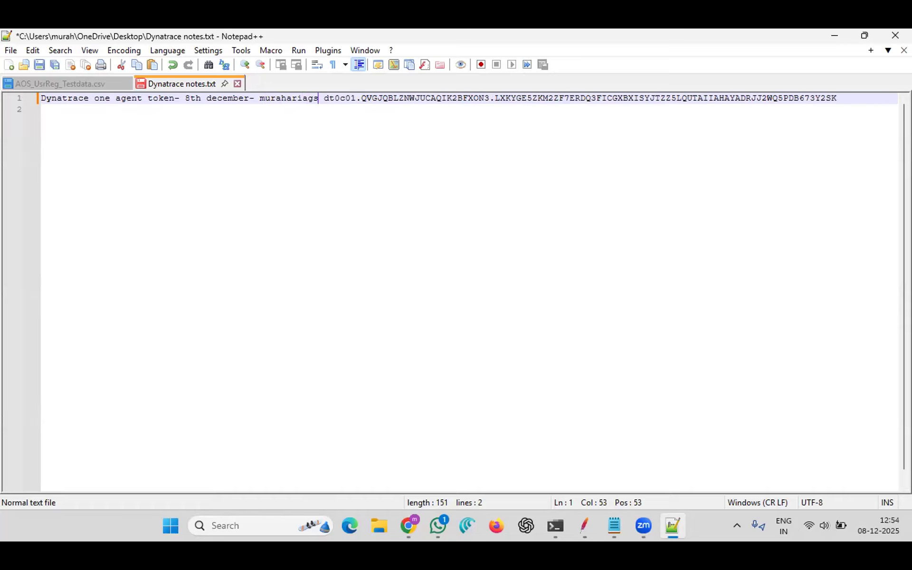
Complete the account e-mail address on the first line and save the notes.
type("@ffgm")
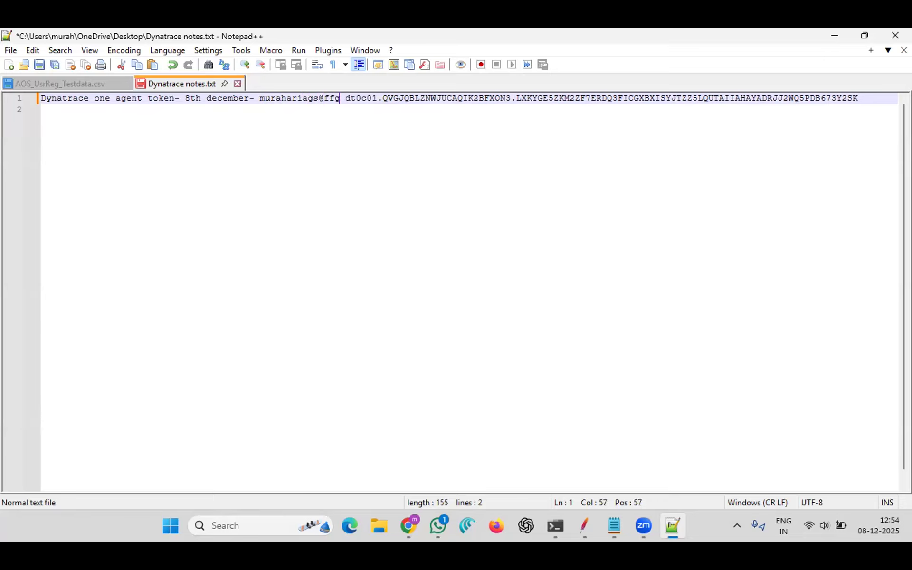
key("BackSpace")
key("BackSpace")
key("BackSpace")
key("BackSpace")
type("gmail.com")
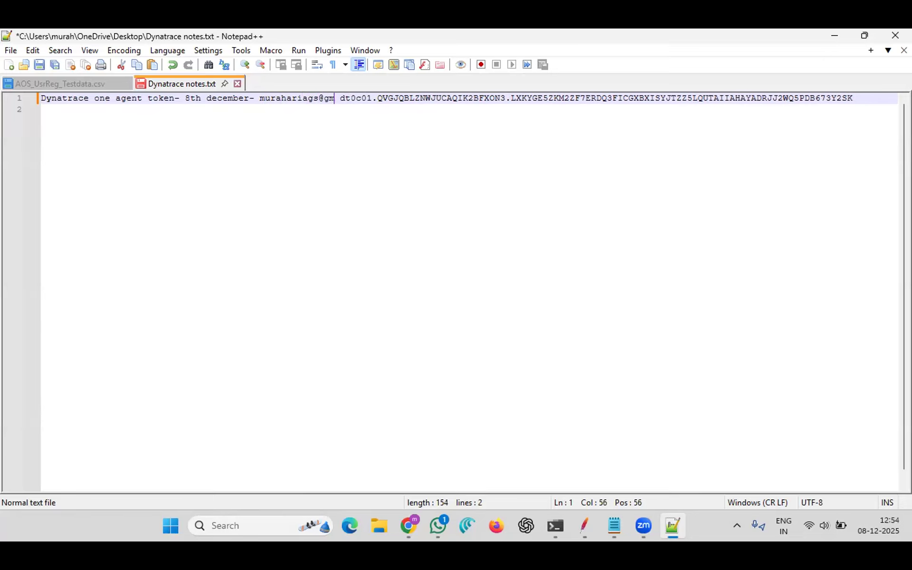
key("ctrl+s")
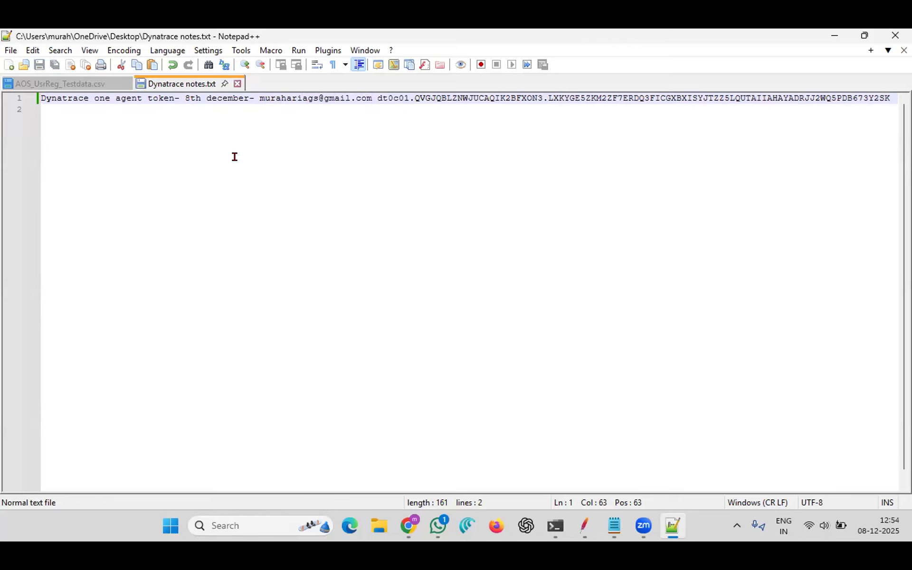
Move the token onto its own line and save the notes again.
key("Right")
key("Return")
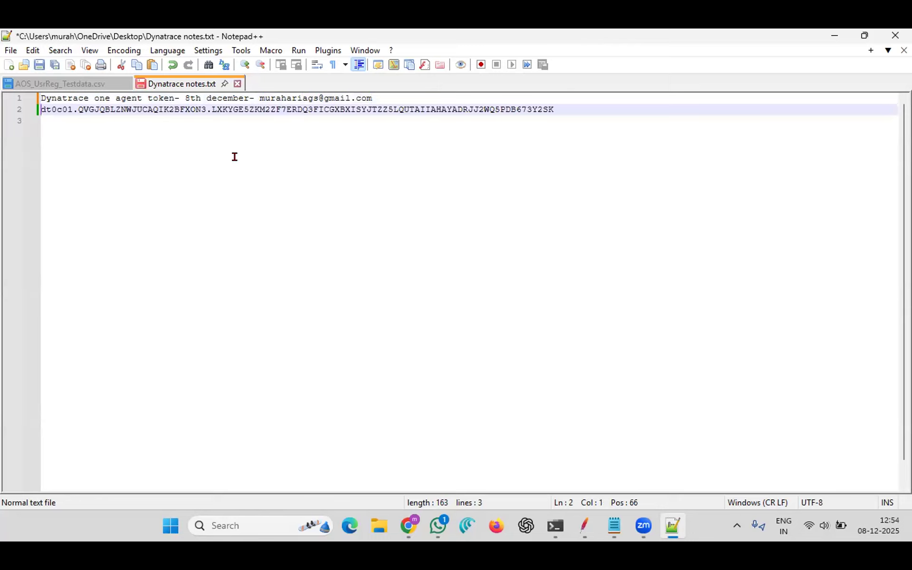
key("ctrl+s")
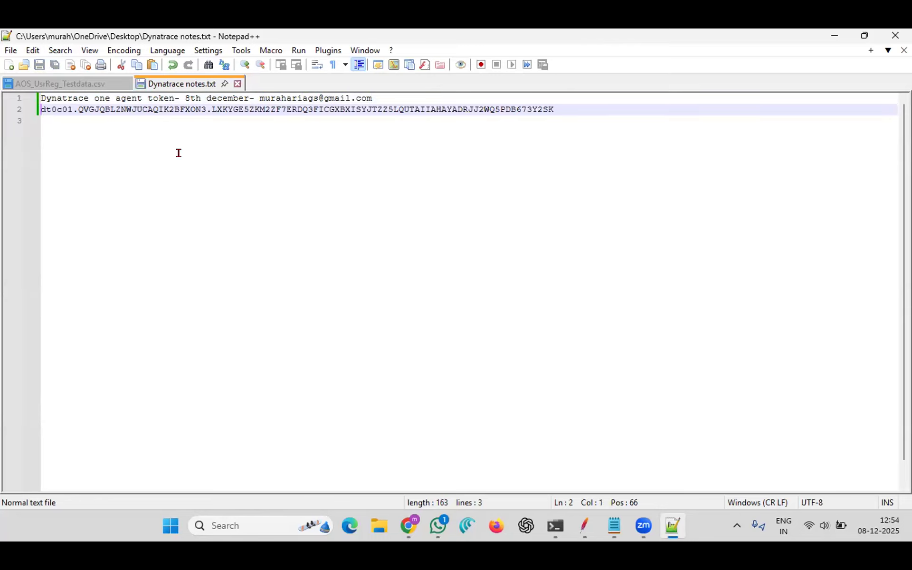
key("alt+Tab")
key("alt+Tab")
key("alt+Tab")
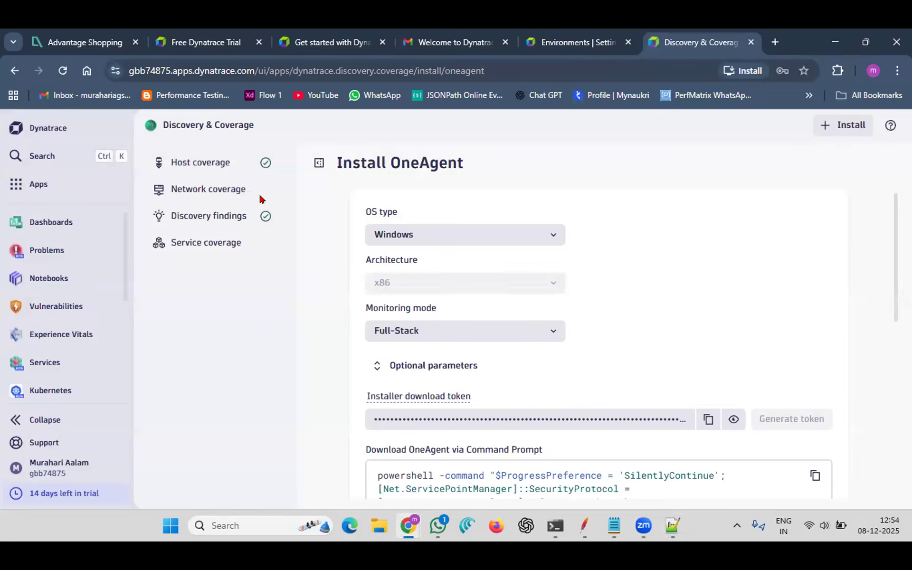
Copy the privileged-user OneAgent install command from the Install OneAgent page.
scroll(626, 396, "down", 3)
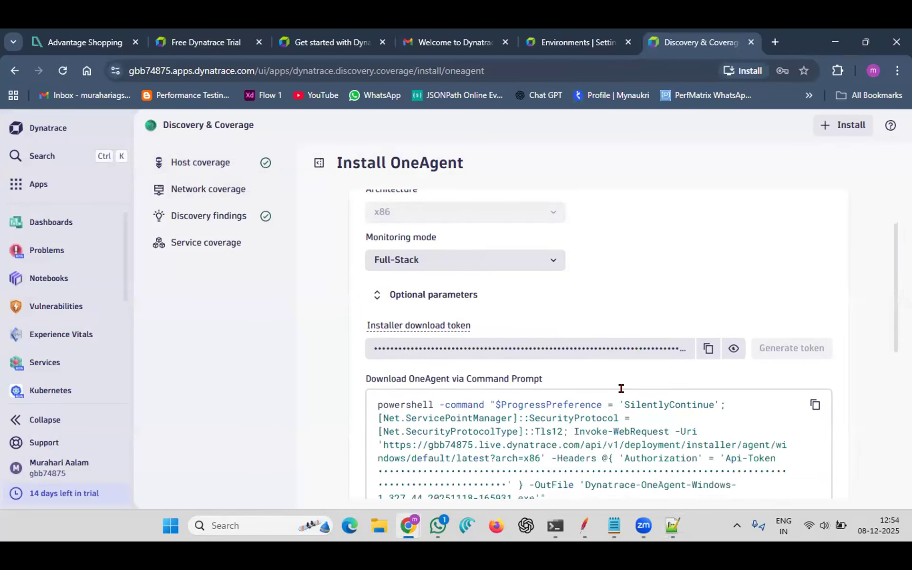
scroll(626, 392, "down", 1)
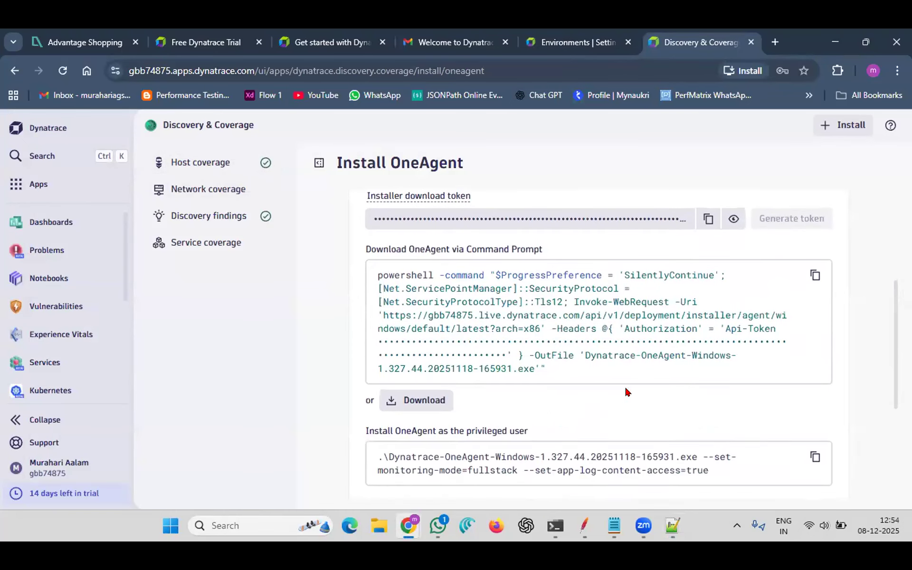
left_click(815, 276)
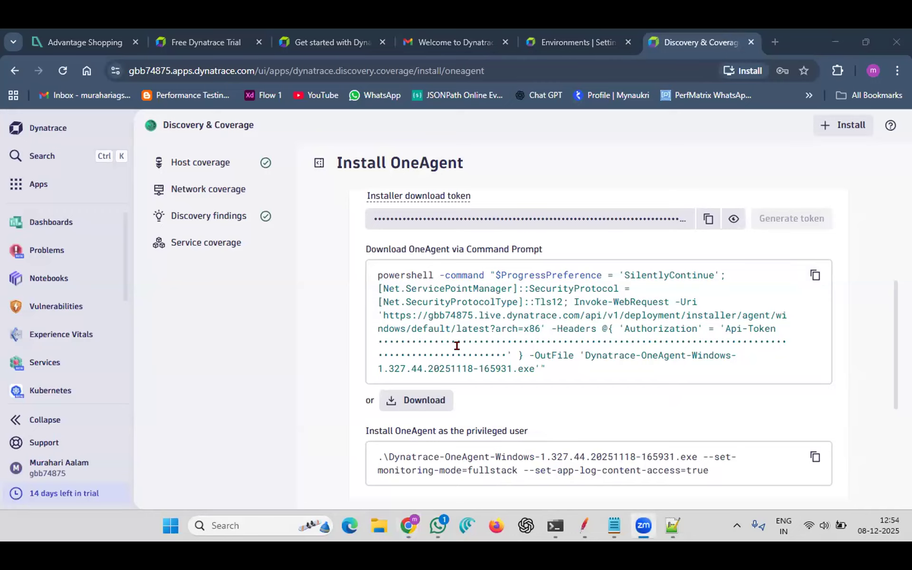
Download the Windows OneAgent installer and check its download progress.
scroll(567, 379, "down", 1)
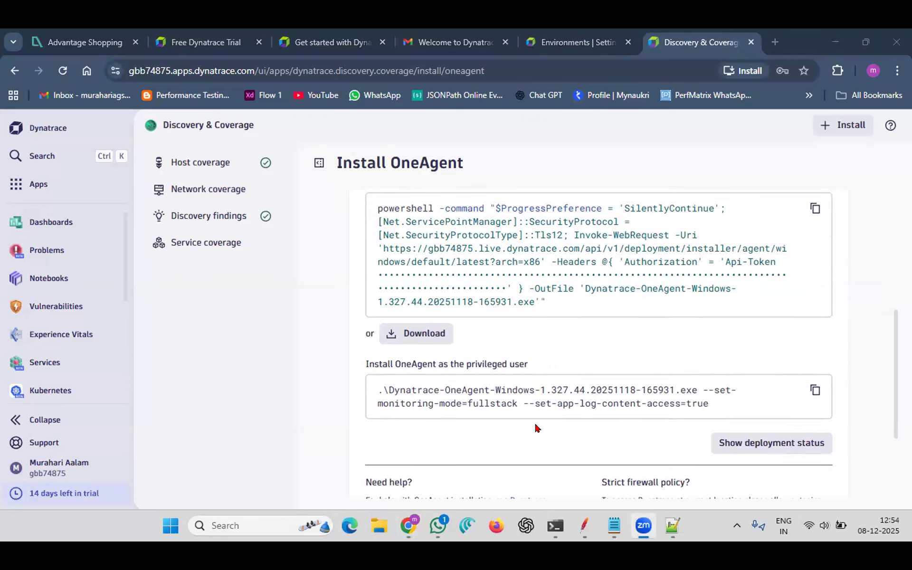
left_click(422, 338)
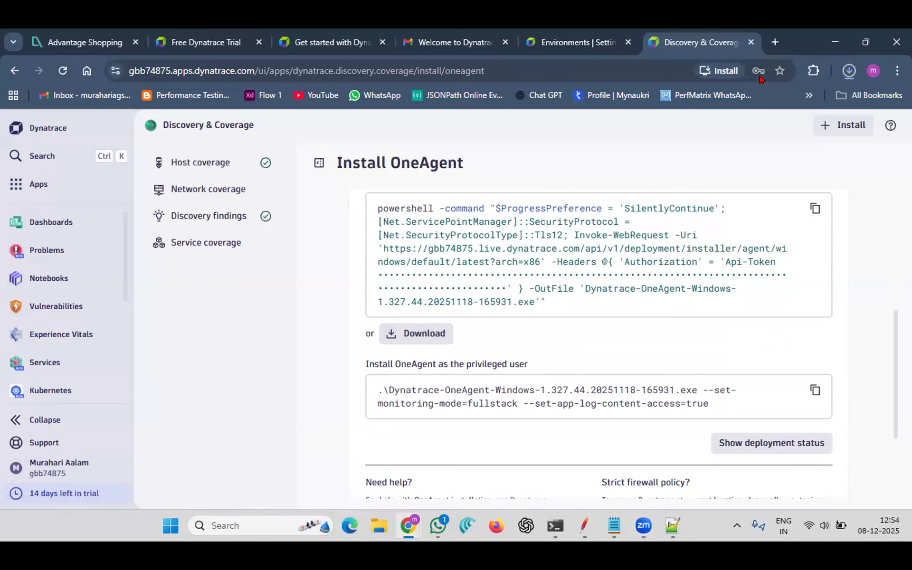
left_click(848, 72)
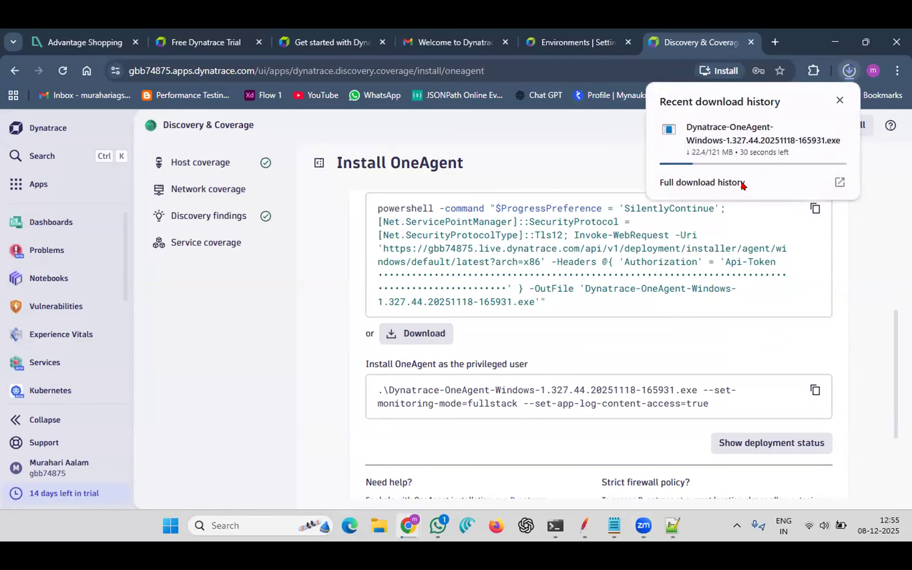
left_click(808, 169)
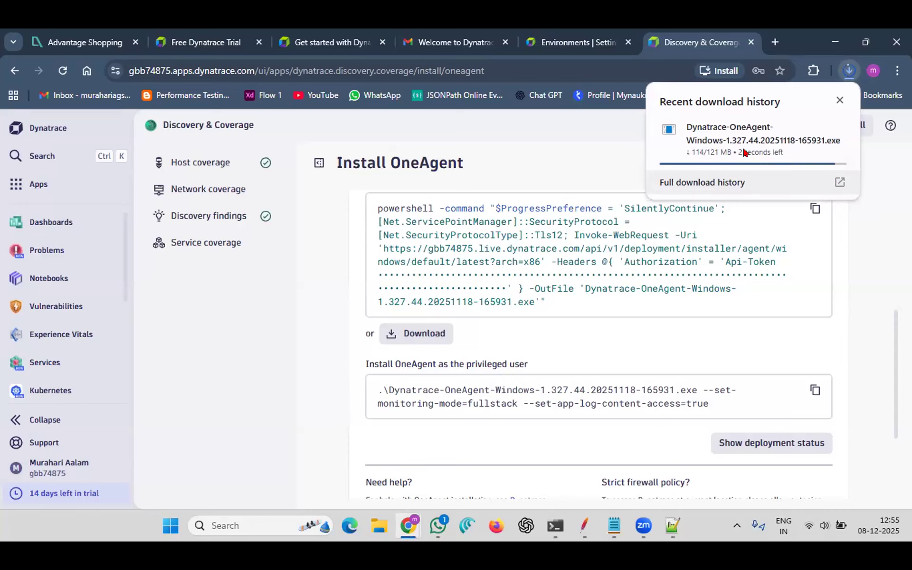
Move the notes window aside and run the downloaded OneAgent installer from Chrome.
key("alt+Tab")
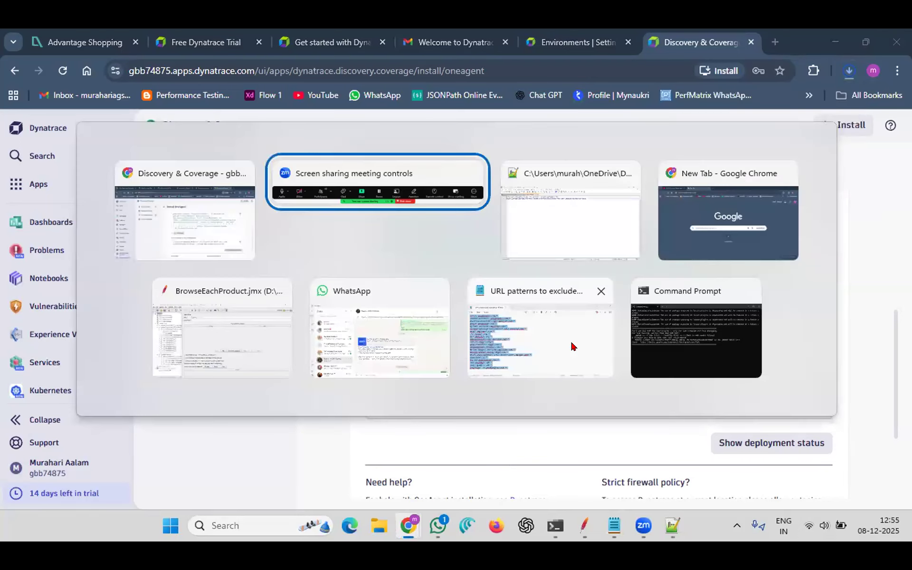
key("alt+Tab")
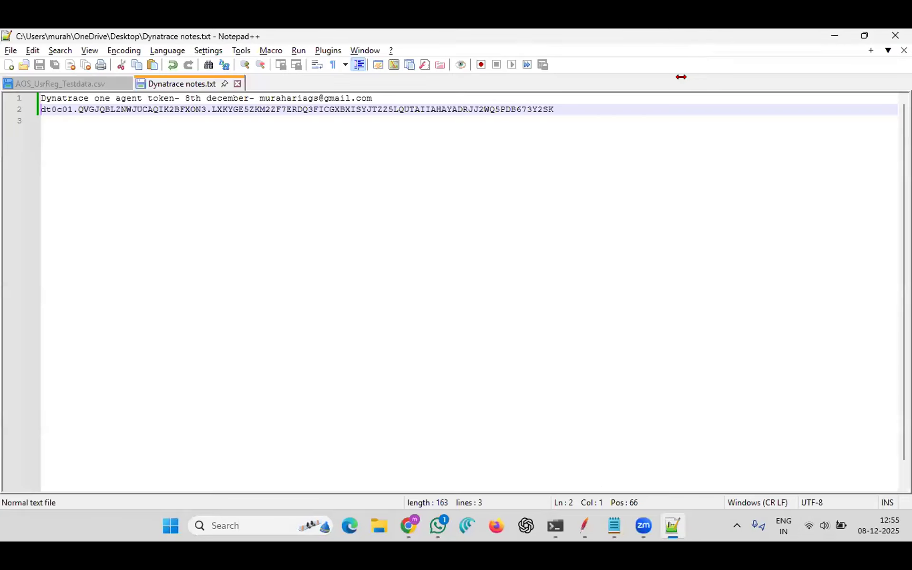
double_click(475, 41)
left_click_drag(508, 40, 541, 63)
key("super+Up")
key("alt+Tab")
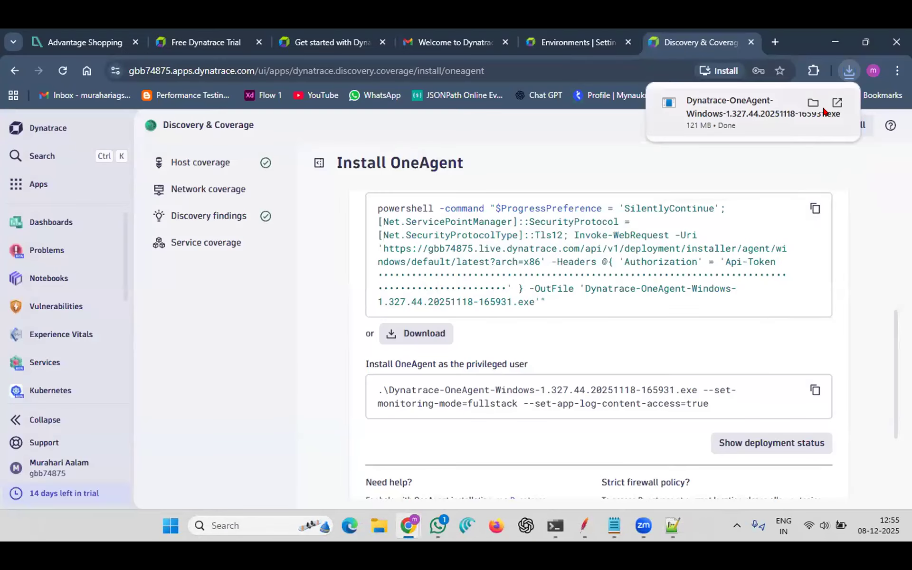
left_click(837, 102)
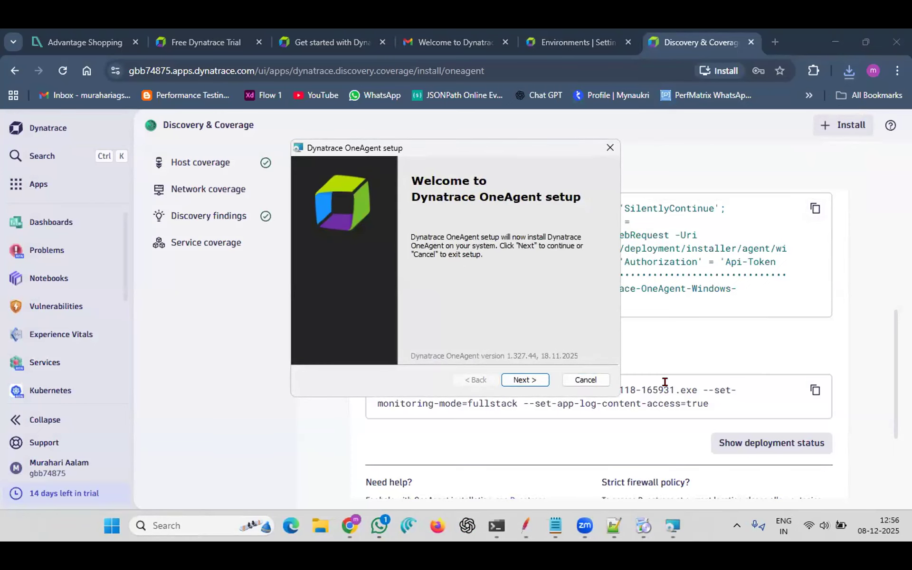
Advance setup past the welcome page and open the Downloads folder in File Explorer.
left_click(535, 380)
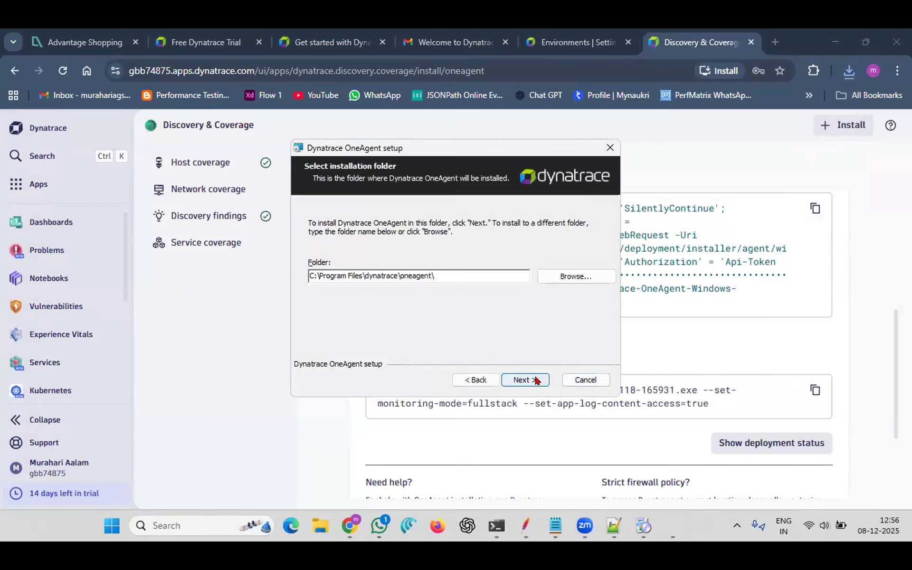
left_click(320, 525)
left_click(233, 240)
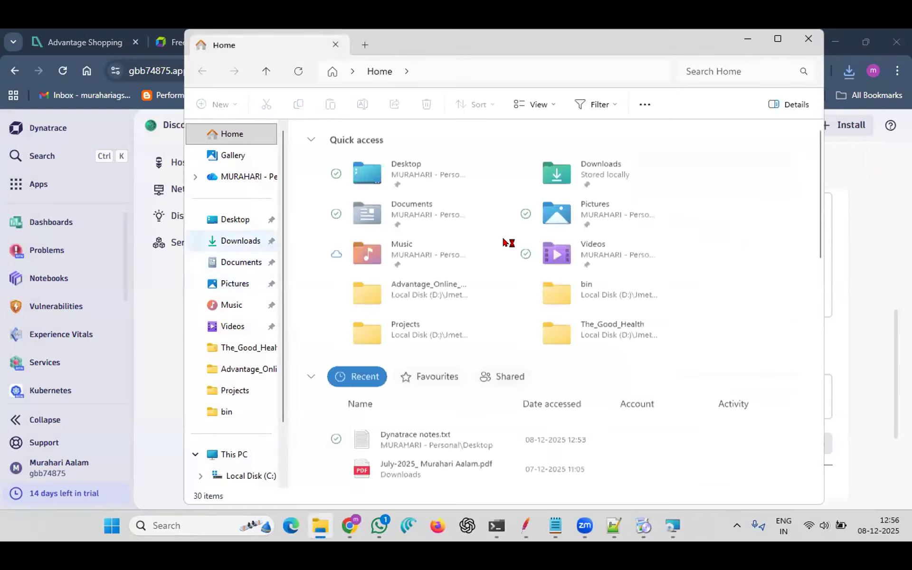
Copy the version number from the installer's file name, then minimize Downloads.
left_click(503, 43)
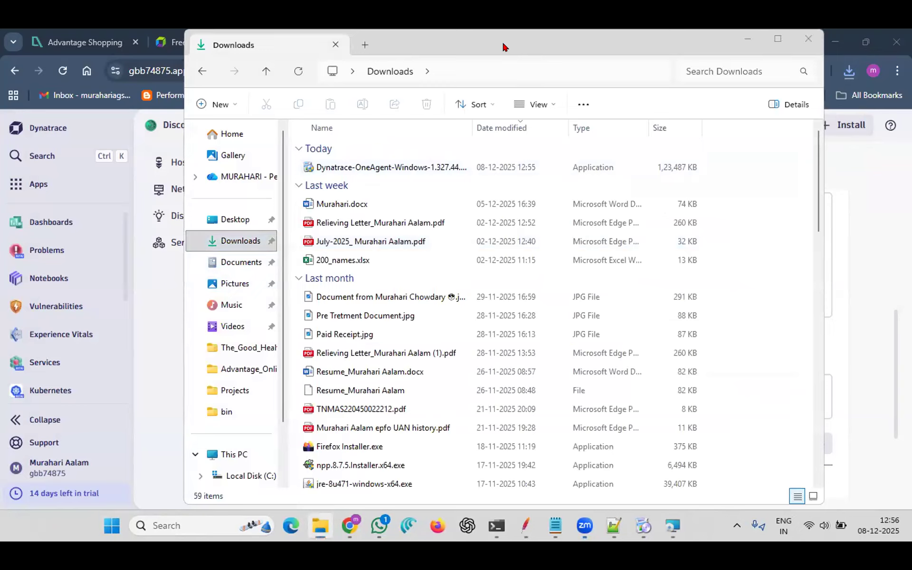
left_click(356, 167)
left_click(358, 167)
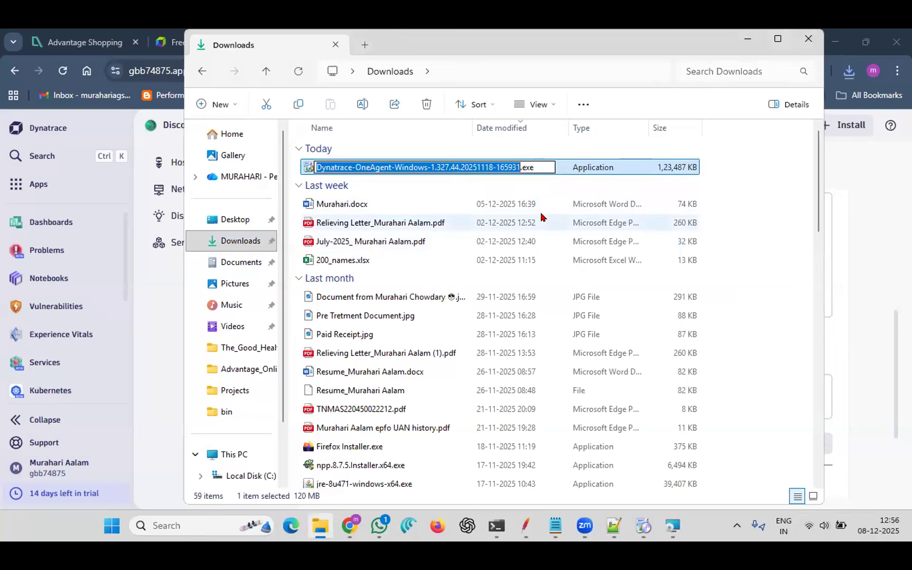
key("Right")
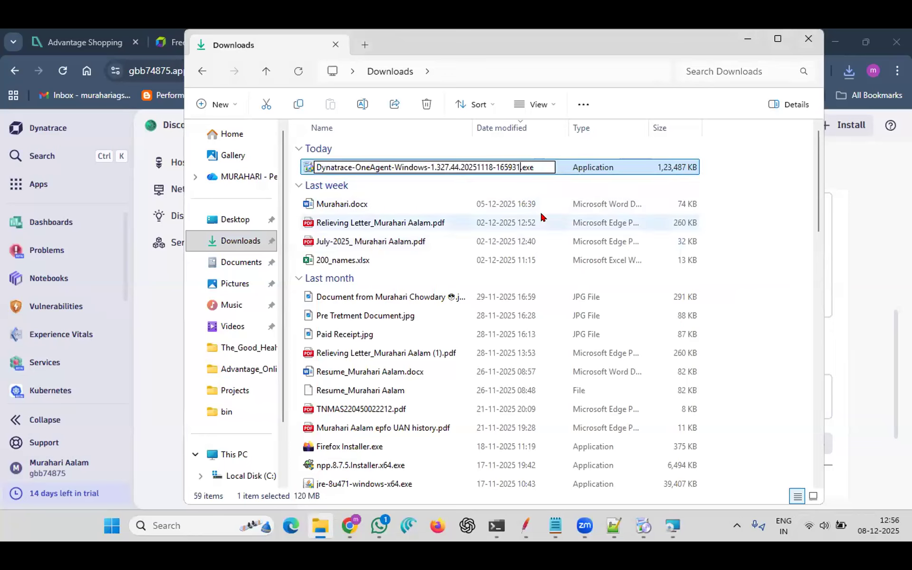
key("shift+Left")
key("shift+Left")
key("shift+Left")
key("shift+Left")
key("shift+Left")
key("shift+Left")
key("shift+Left")
key("shift+Left")
key("shift+Left")
key("shift+Left")
key("shift+Left")
key("shift+Left")
key("shift+Left")
key("shift+Left")
key("shift+Left")
key("shift+Left")
key("shift+Left")
key("shift+Left")
key("shift+Left")
key("shift+Left")
key("shift+Left")
key("shift+Left")
key("shift+Left")
key("shift+Left")
key("ctrl+c")
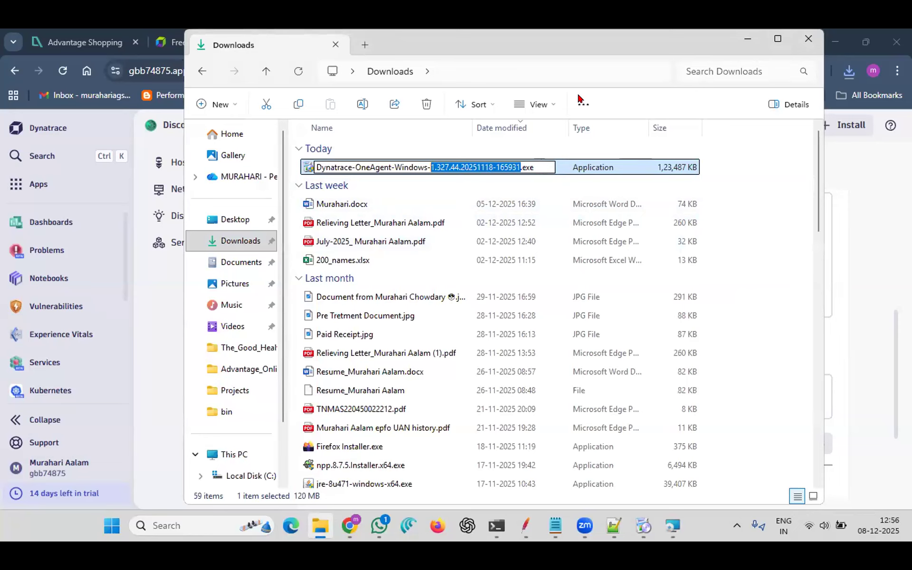
left_click(747, 43)
key("alt+Tab")
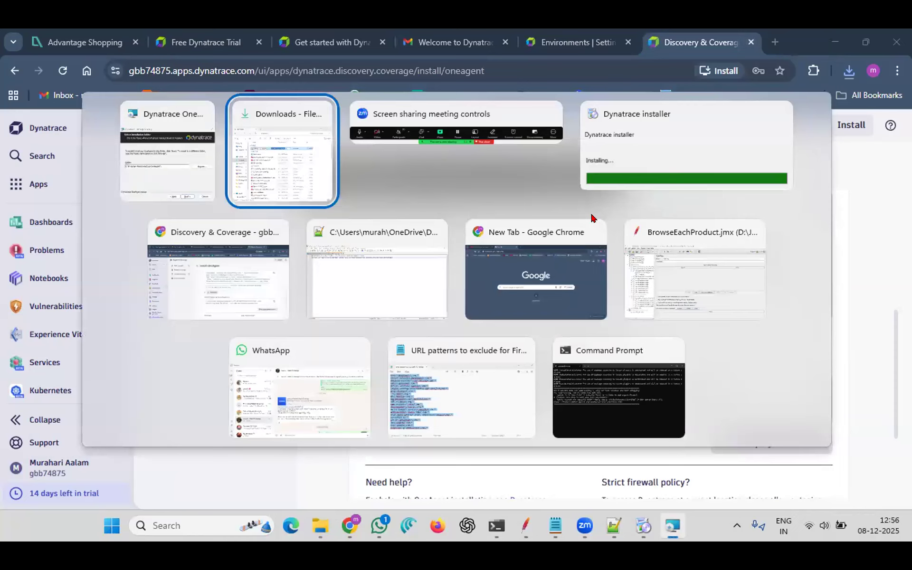
Add a version label with 1.327.44.20251118-165931 to line one of the notes and save.
key("alt+Tab")
key("alt+Tab")
key("alt+Tab")
key("alt+Tab")
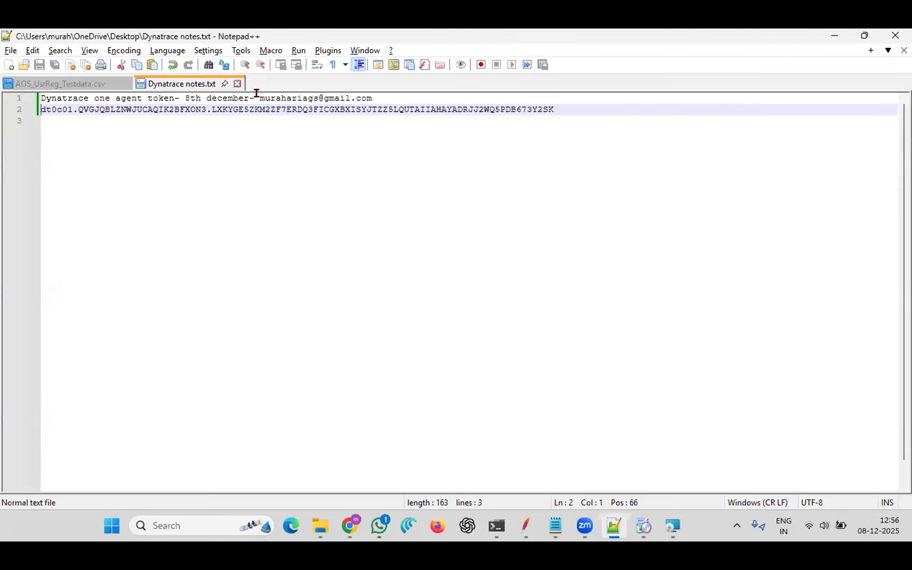
left_click(383, 96)
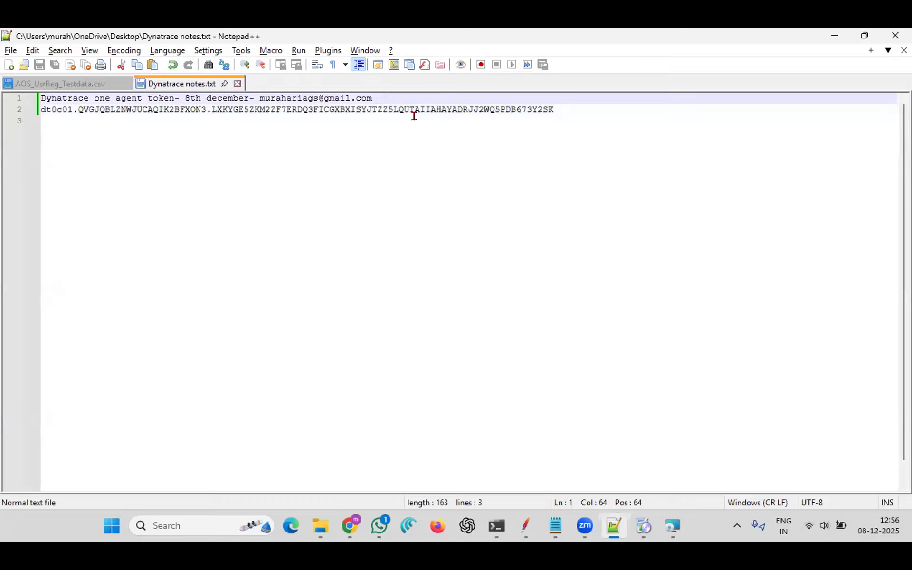
type("versoi")
type("n")
key("BackSpace")
key("BackSpace")
type("ion -")
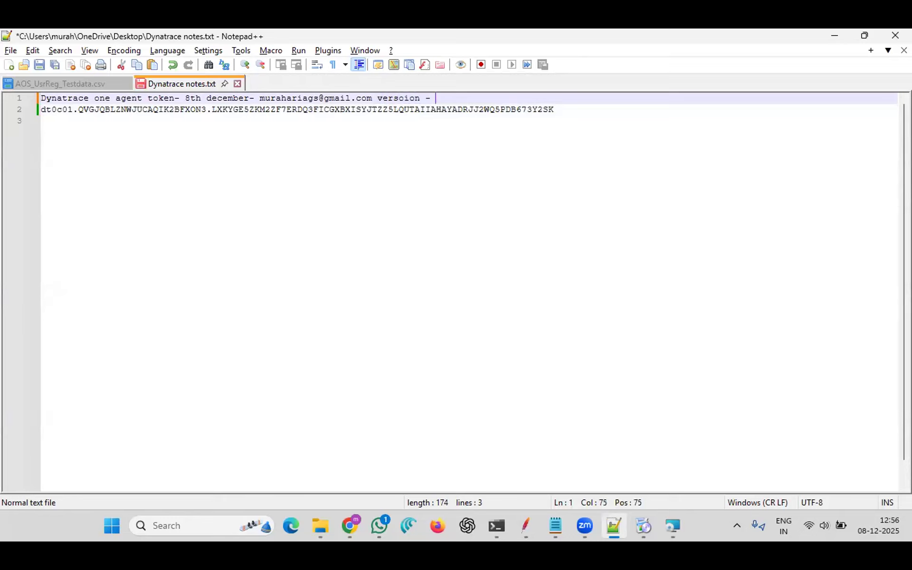
key("ctrl+v")
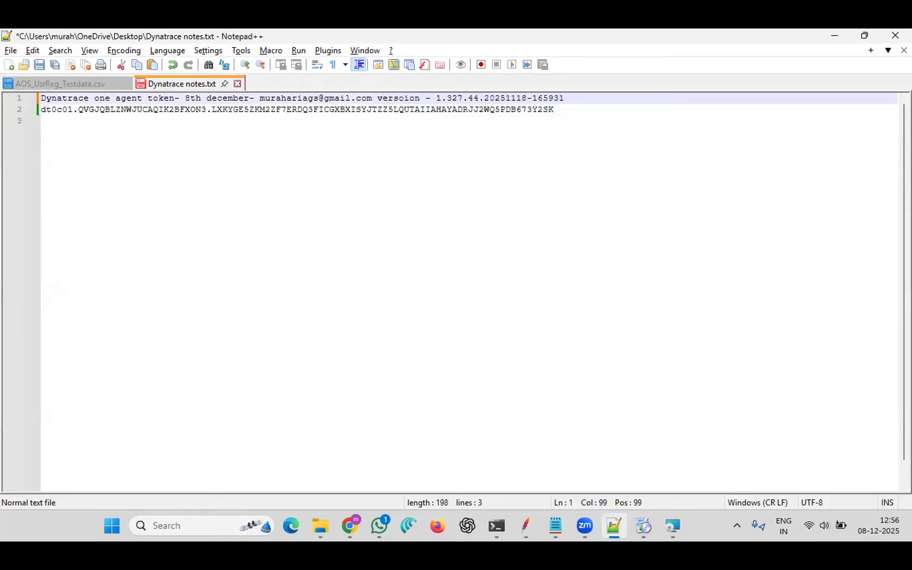
key("Left")
key("Left")
key("Left")
key("Left")
key("Left")
key("Left")
key("Left")
key("Left")
key("Left")
key("ctrl+s")
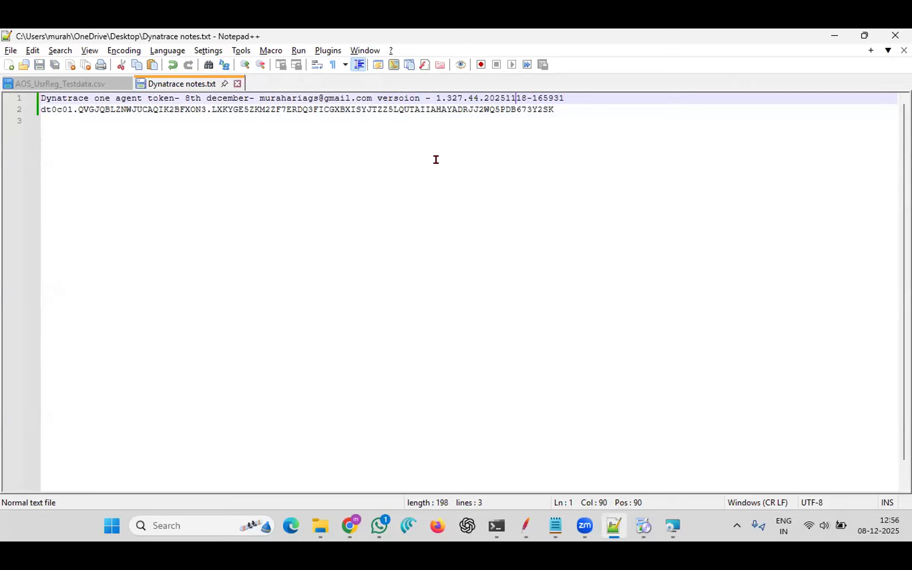
key("alt+Tab")
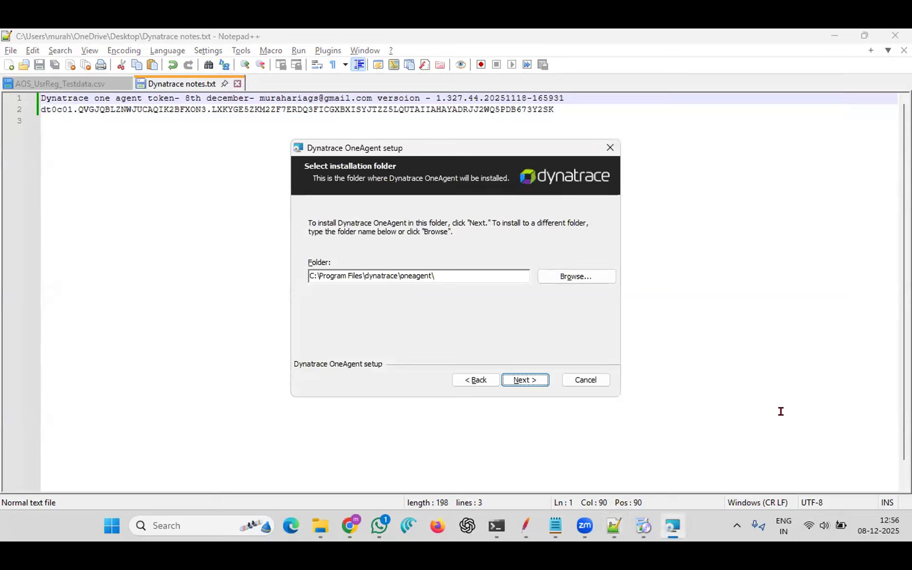
Accept the default installation folder and copy the monitoring options from the install command.
left_click(527, 382)
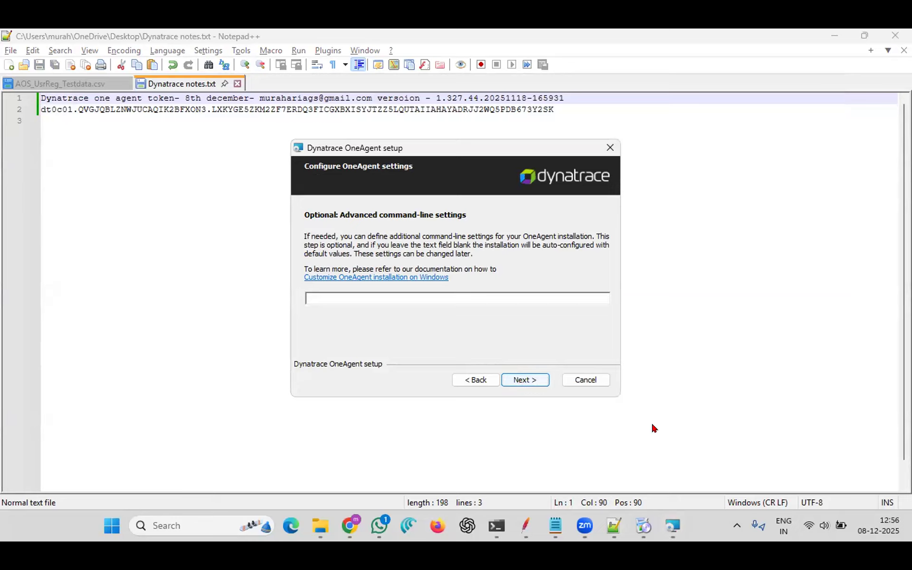
mouse_move(350, 526)
left_click(397, 474)
left_click(781, 30)
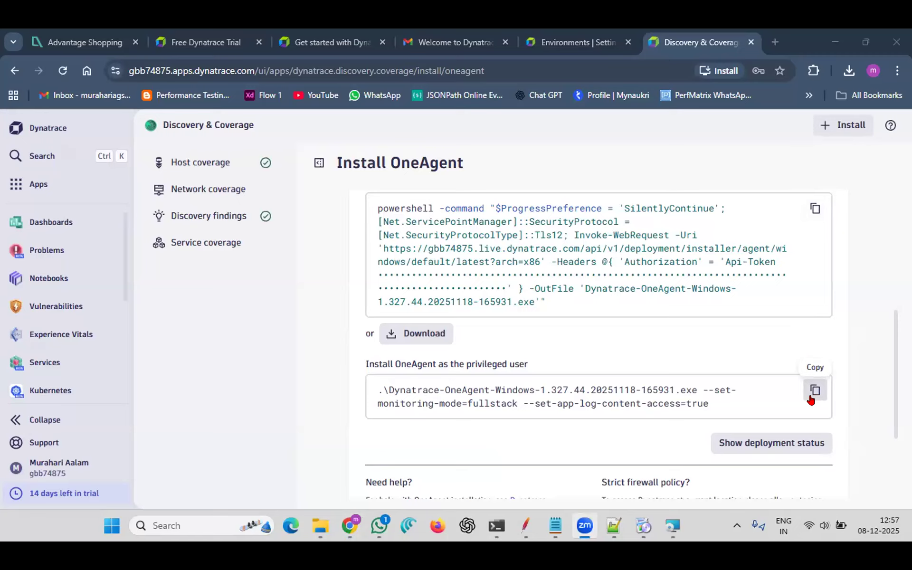
left_click_drag(709, 404, 378, 403)
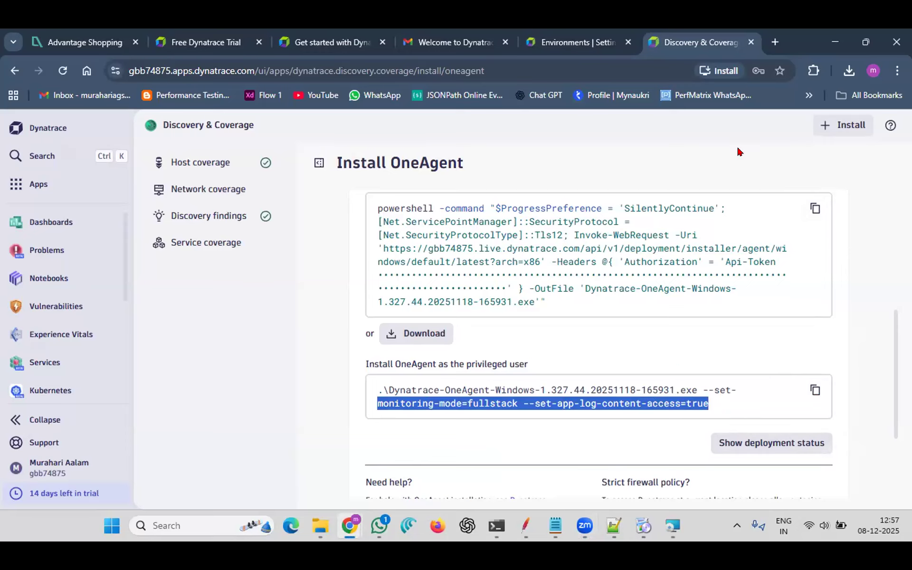
left_click(737, 126)
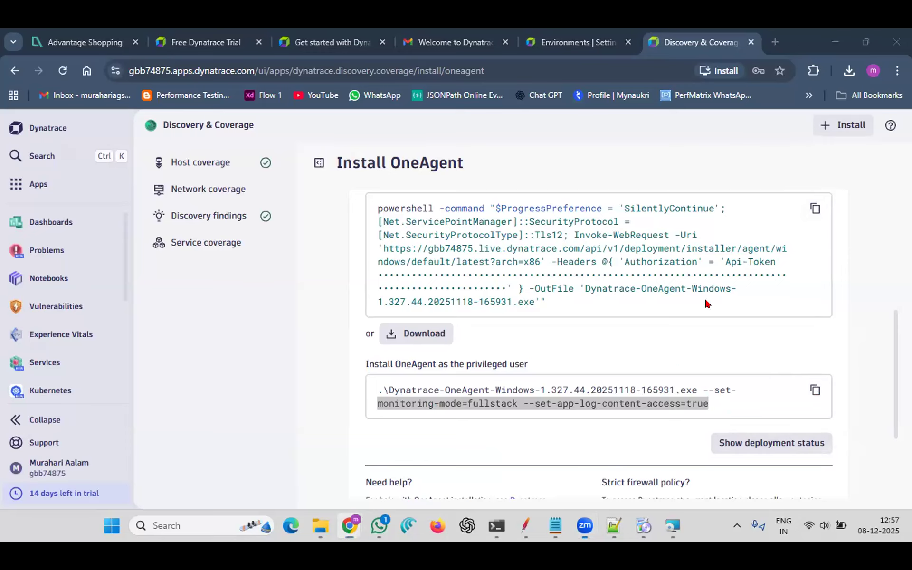
key("alt+Tab")
Leave the command-line settings blank and start the OneAgent installation.
key("Tab")
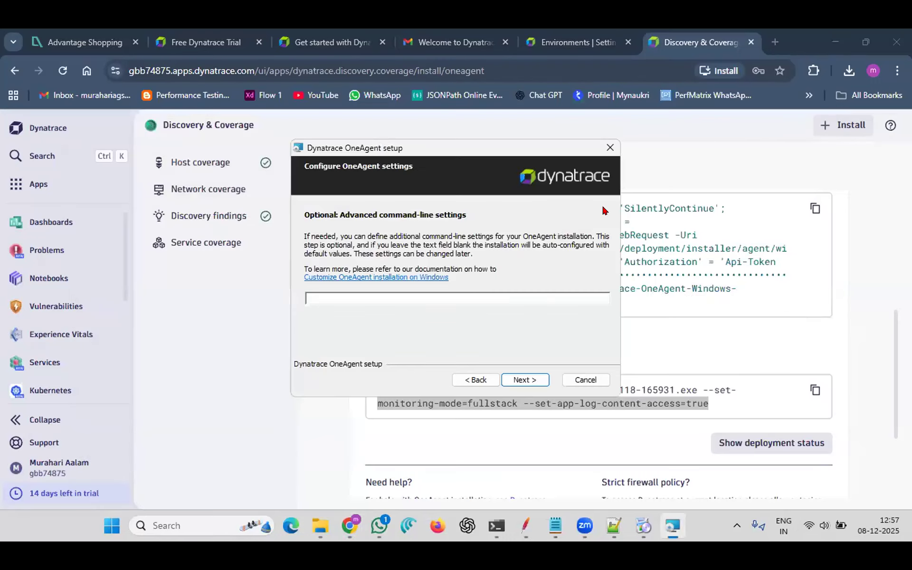
left_click(605, 211)
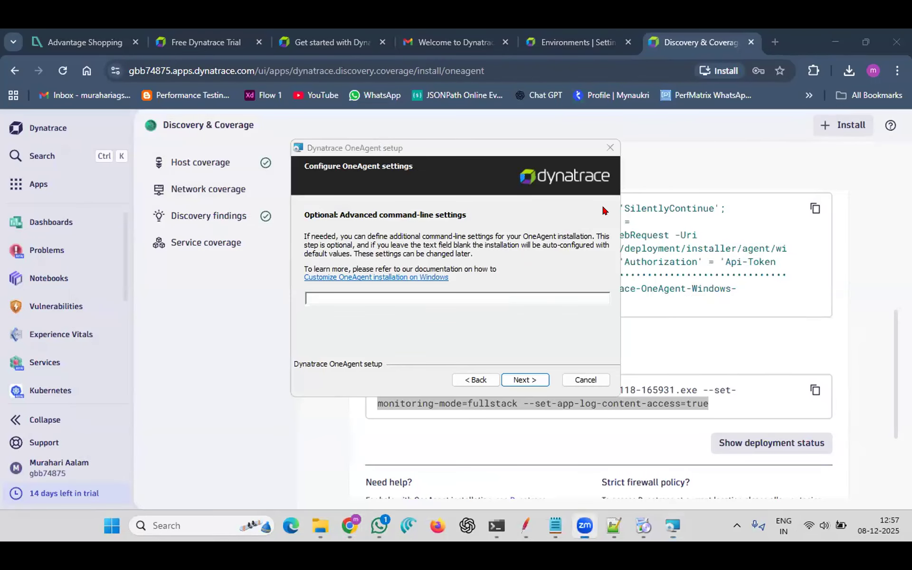
left_click(525, 379)
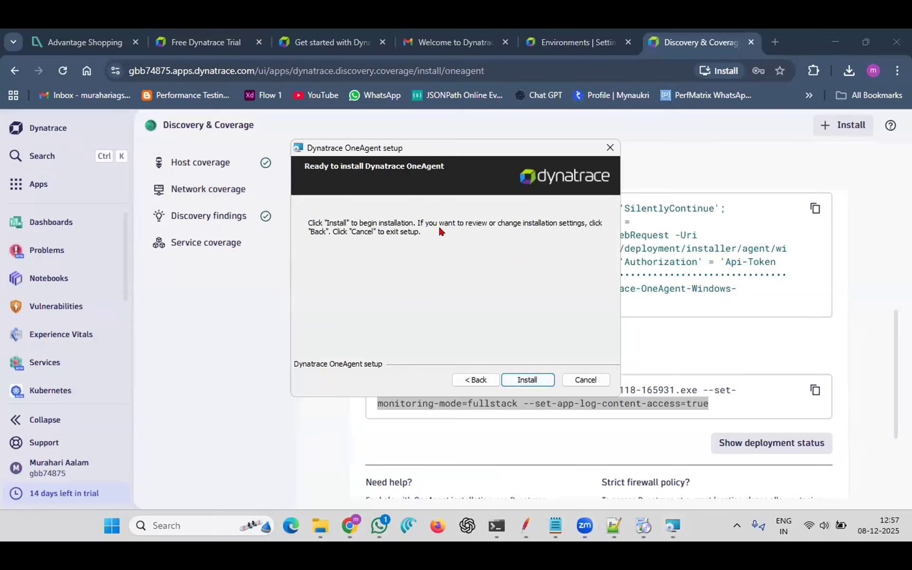
left_click(525, 379)
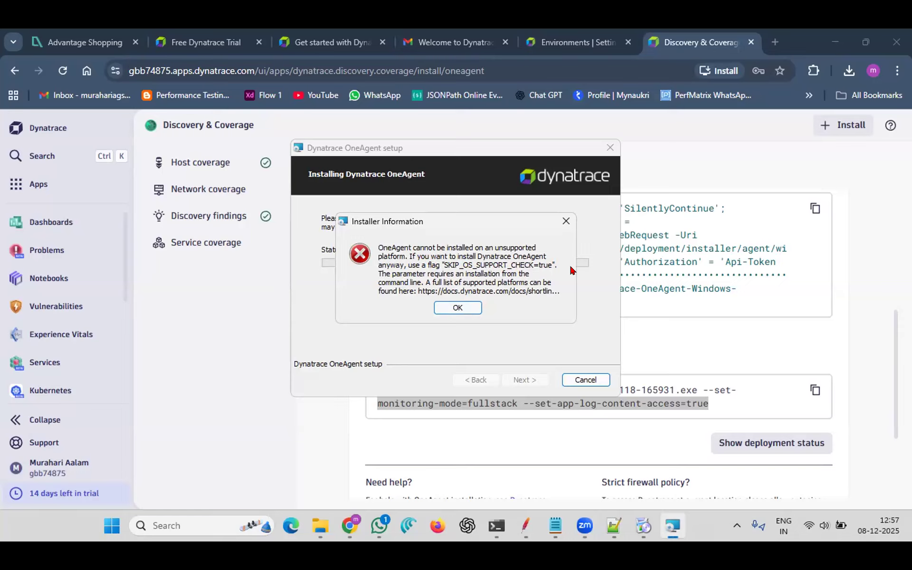
Dismiss the unsupported-platform error, finish setup to show the install log, then close it.
left_click(456, 308)
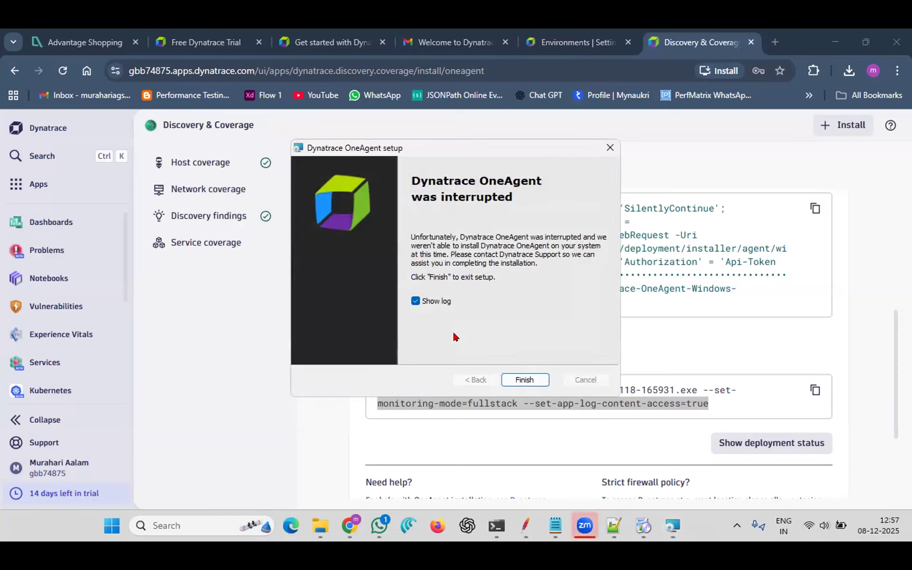
left_click(517, 380)
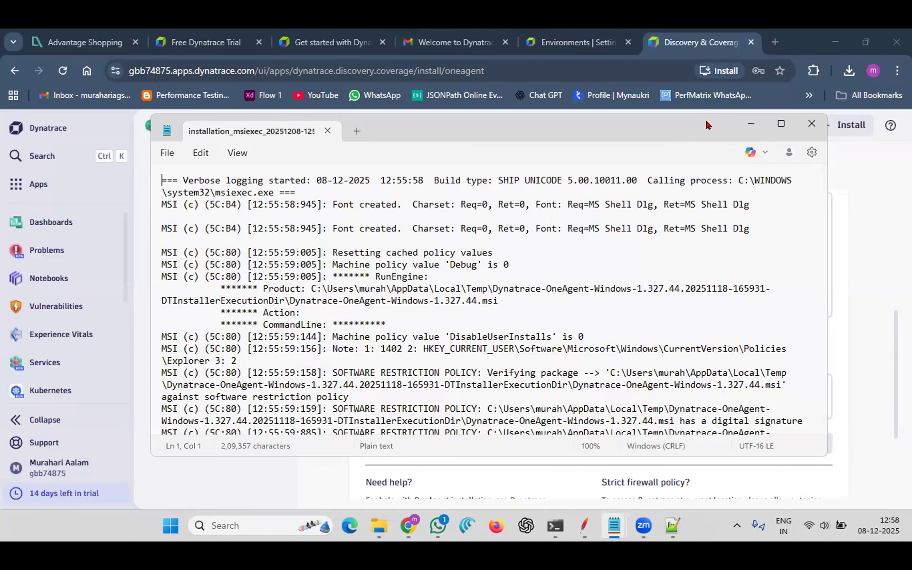
left_click(811, 124)
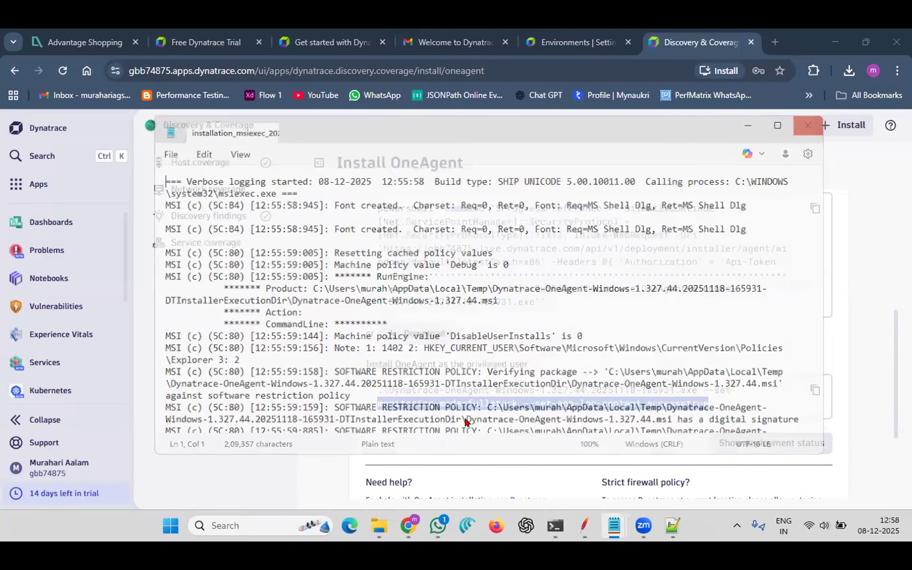
Relaunch the OneAgent installer from Downloads, keeping the default C:\Program Files\dynatrace\oneagent\ folder.
left_click(379, 527)
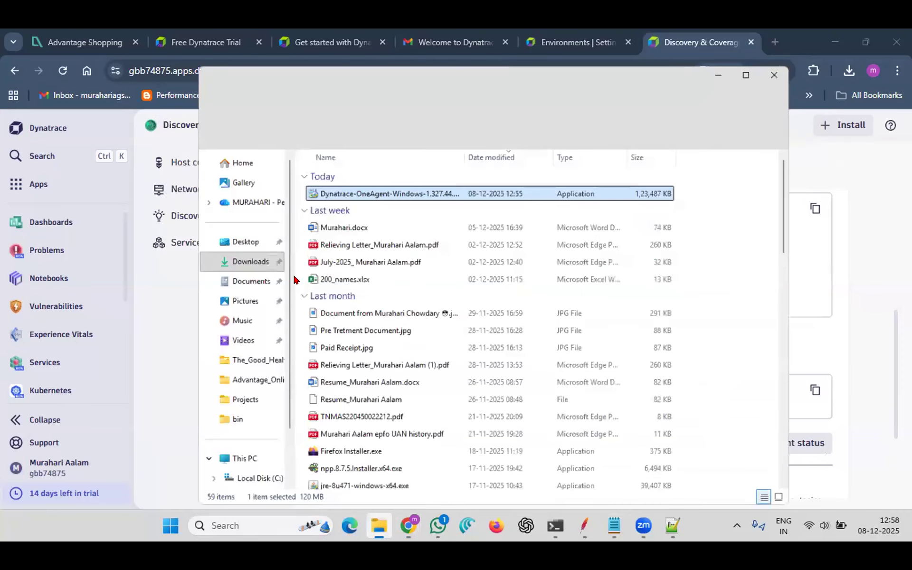
double_click(369, 168)
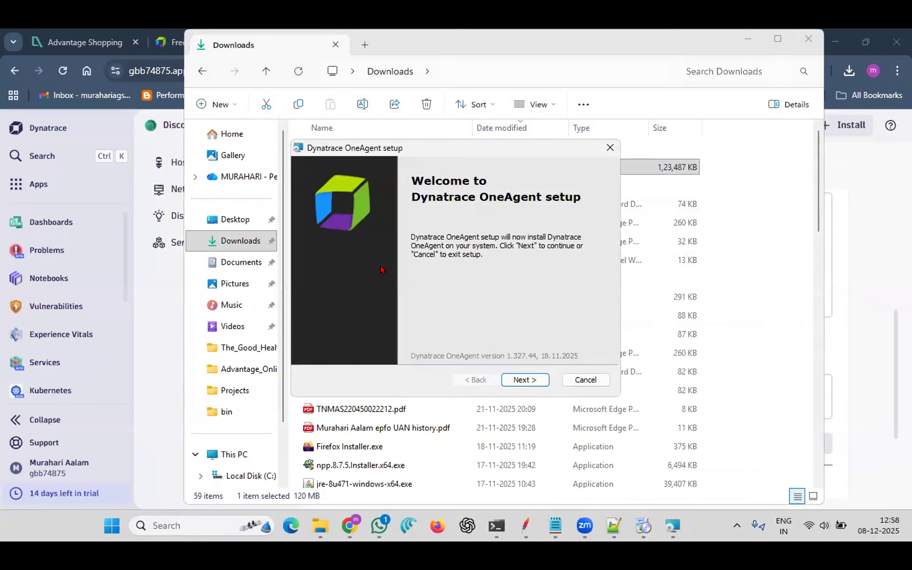
left_click(517, 379)
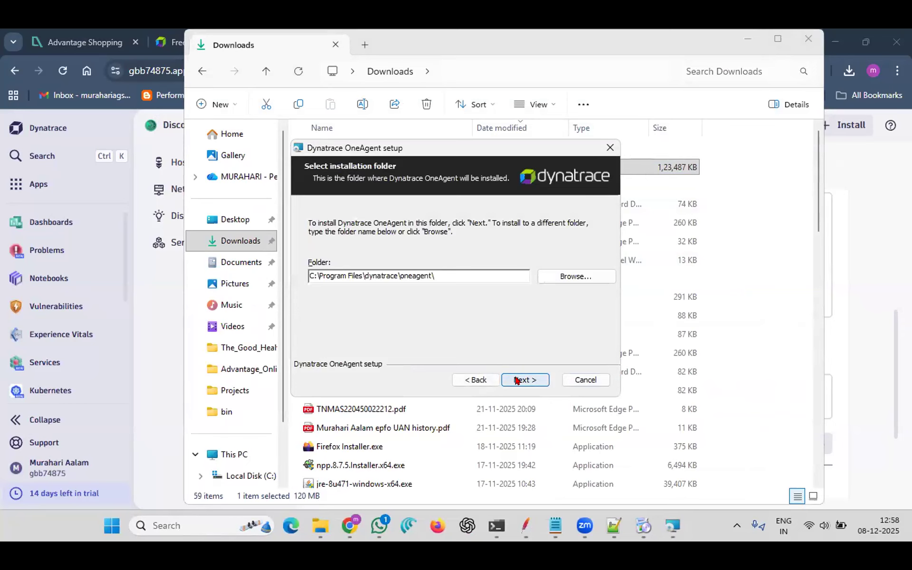
left_click(517, 379)
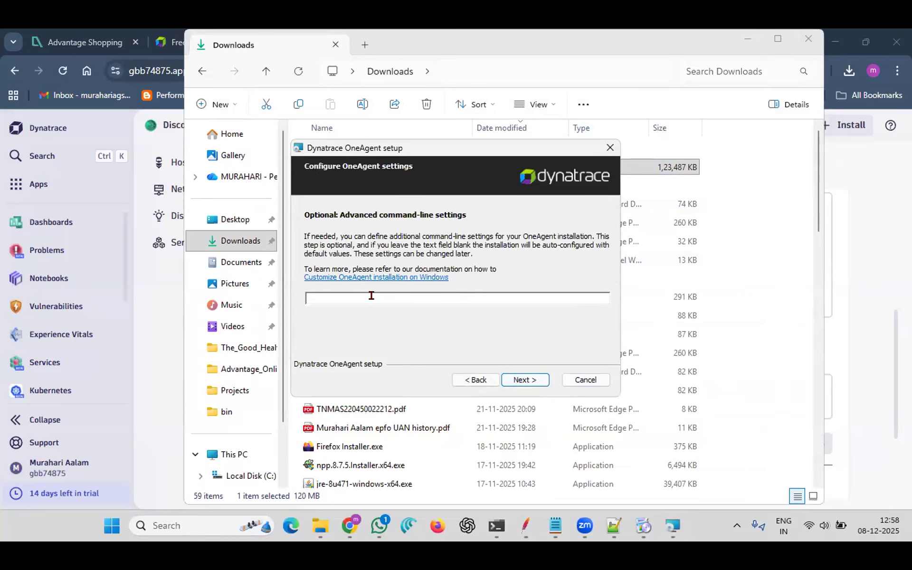
Paste monitoring-mode=fullstack --set-app-log-content-access=true into the command-line settings field.
type("monitoring-mode=fullstack --set-app-log-content-access=true")
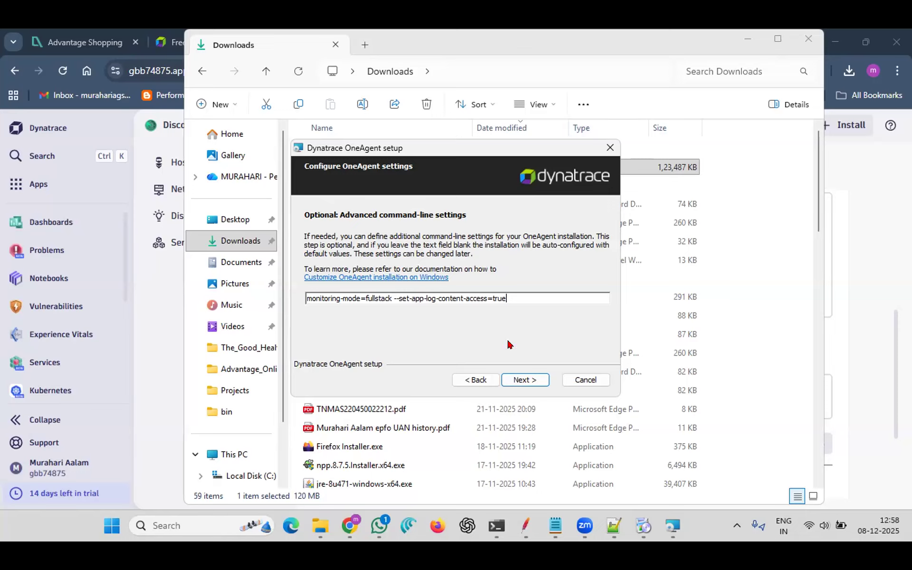
key("ctrl+a")
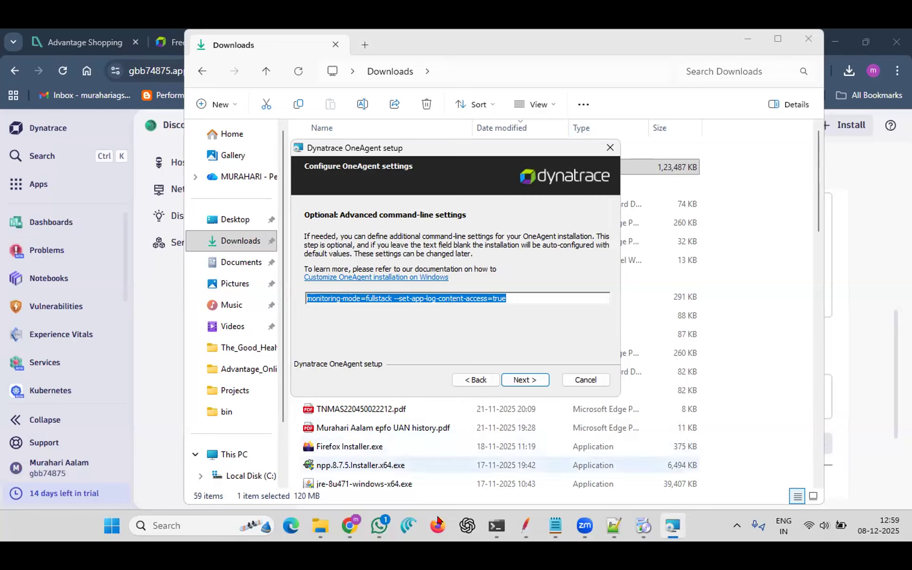
left_click(584, 526)
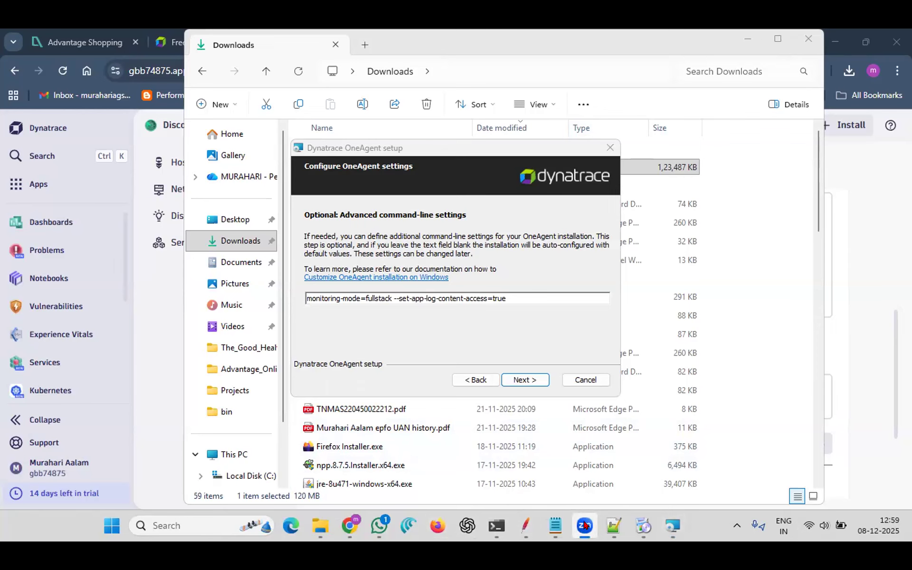
key("alt+Tab")
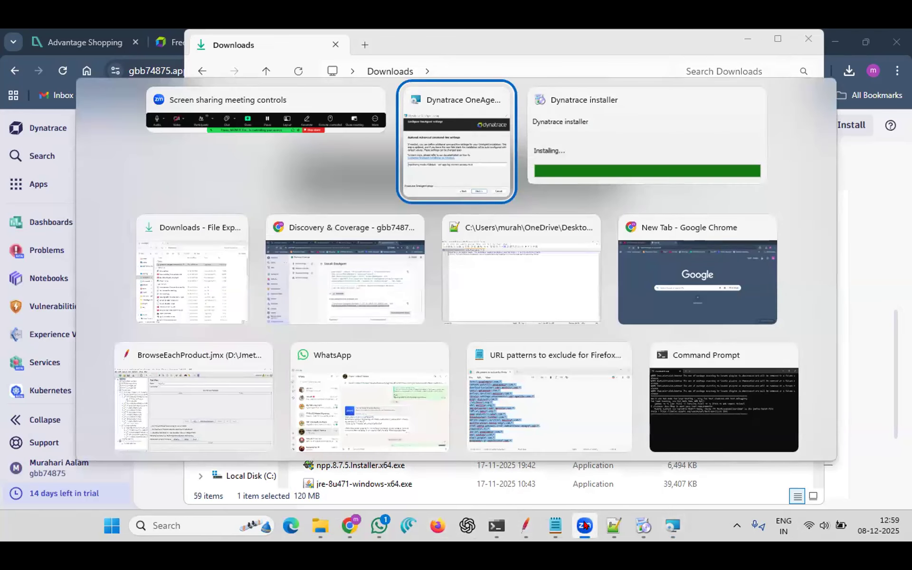
Cycle through open windows and bring the Downloads folder with the OneAgent installer forward.
key("alt+Tab")
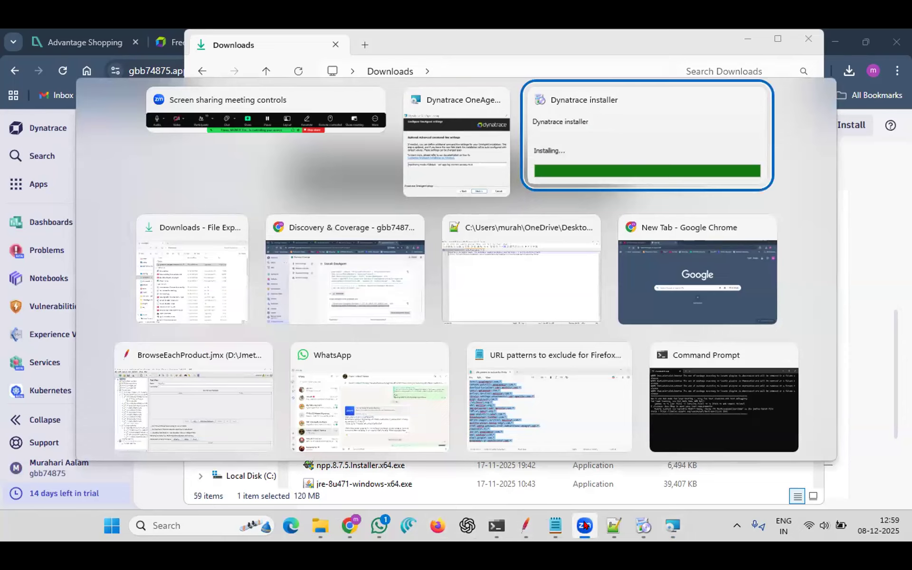
key("alt+Tab")
key("alt+Tab")
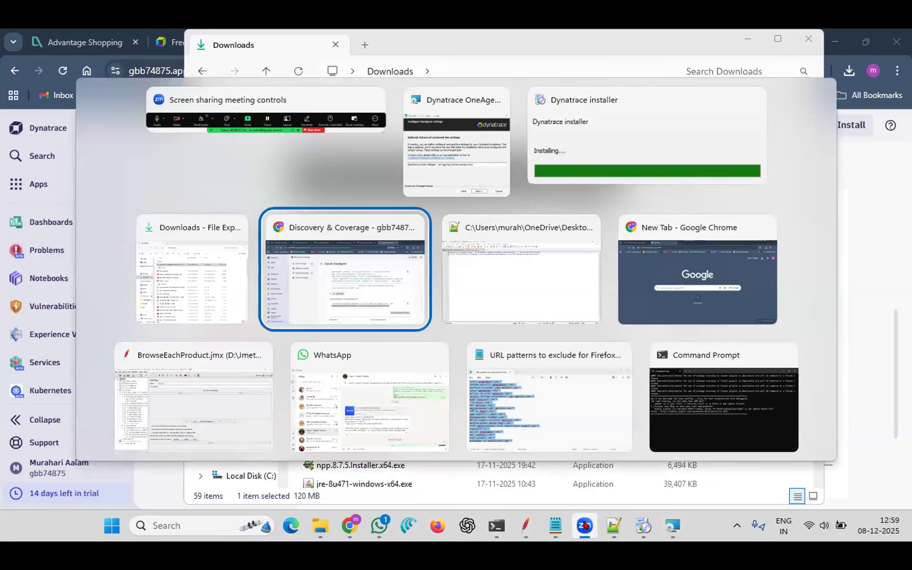
key("alt+shift+Tab")
key("alt+shift+Tab")
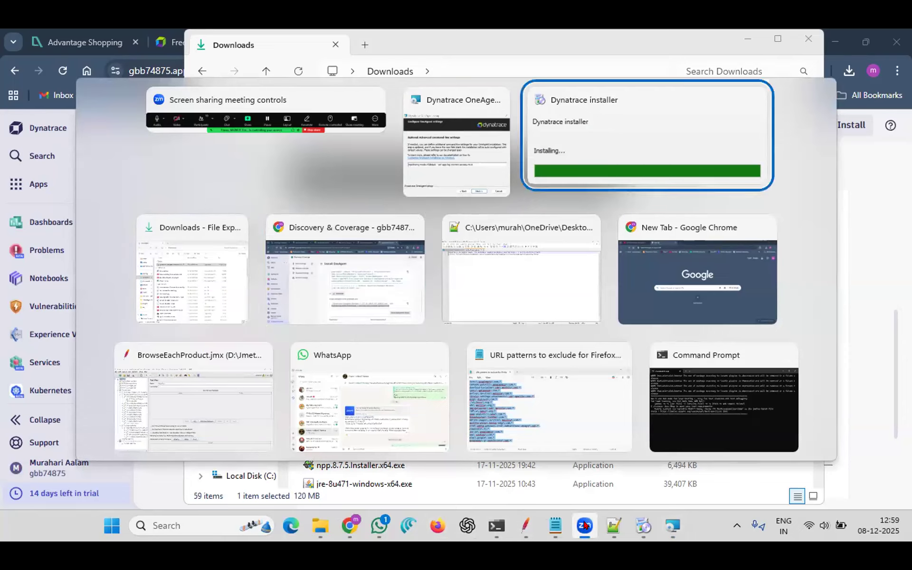
key("alt+shift+Tab")
key("alt+shift+Tab")
left_click(504, 152)
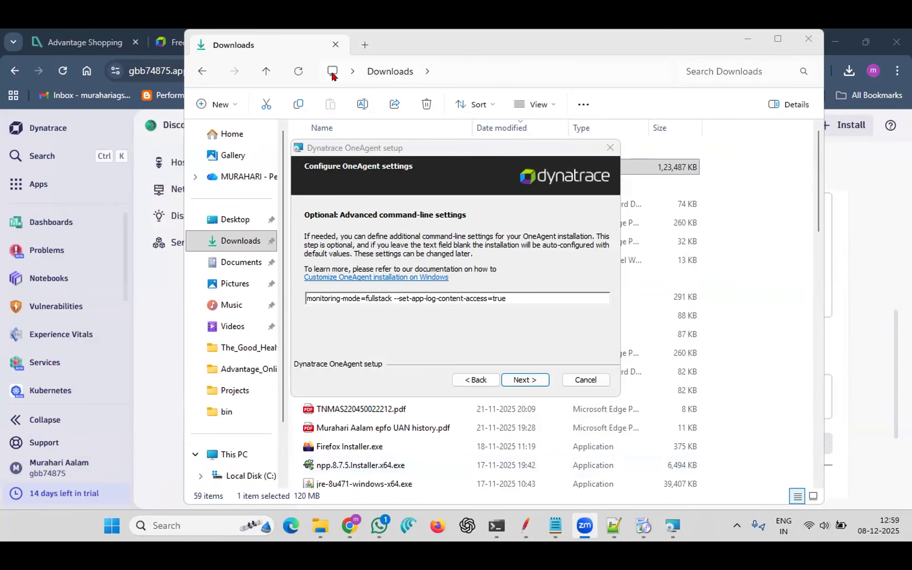
left_click(322, 59)
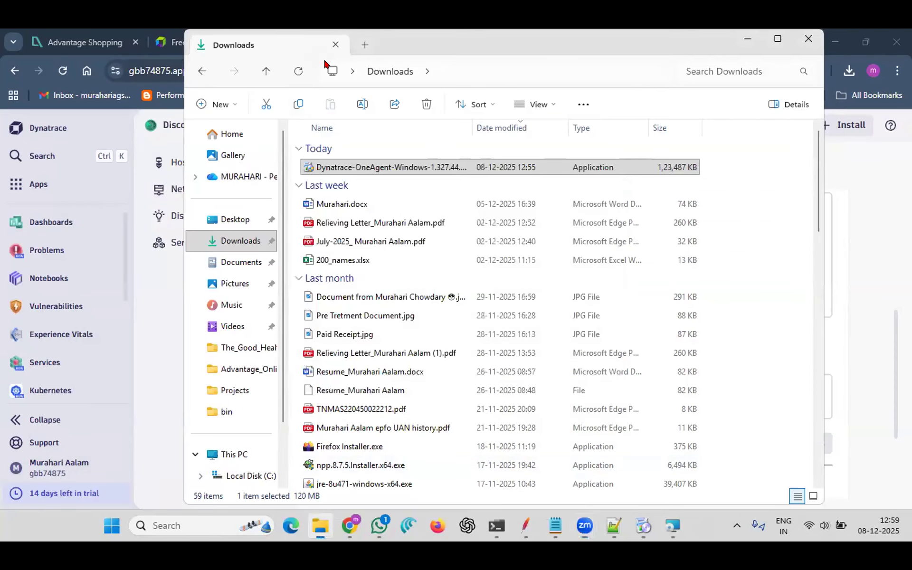
left_click(419, 279)
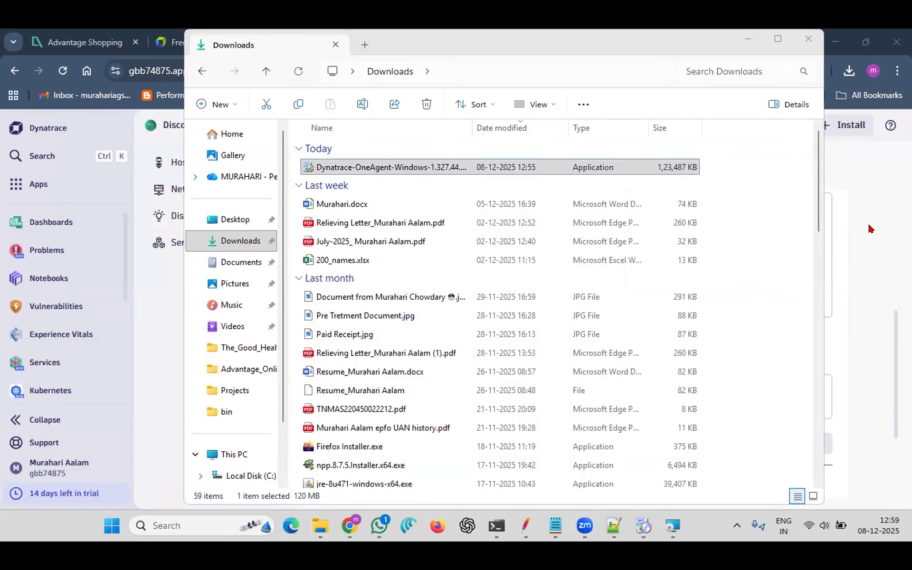
Append skip_os_support_check=true to the end of the advanced command-line settings.
left_click(845, 246)
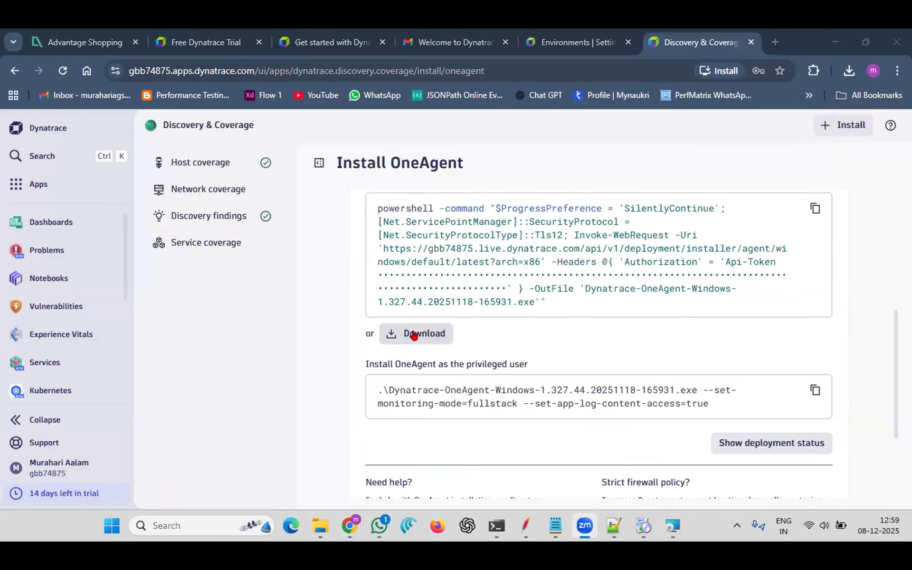
key("alt+Tab")
key("alt+Tab")
key("alt+Tab")
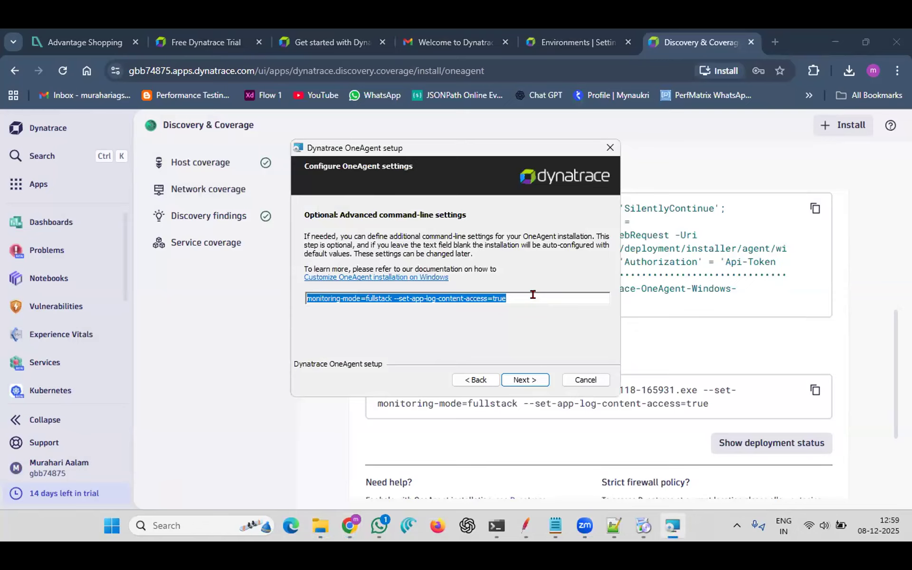
left_click(532, 296)
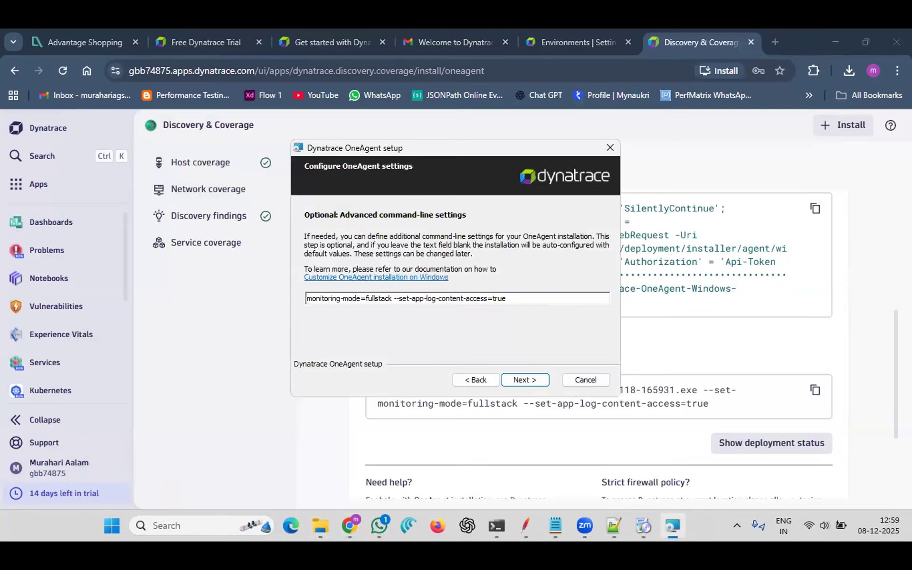
key("ctrl+v")
Proceed, dismiss the unsupported-parameters error, and bring the Install OneAgent page forward.
left_click(518, 379)
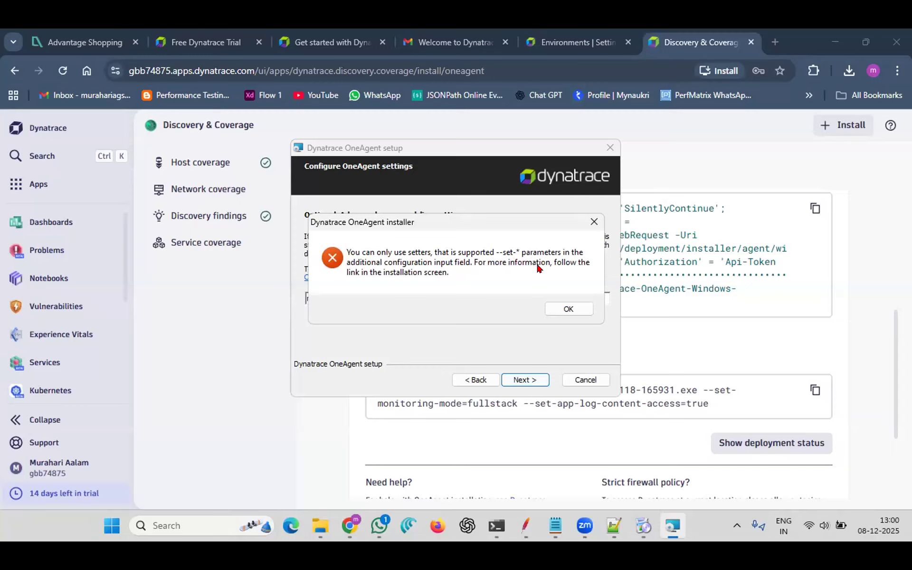
left_click(569, 309)
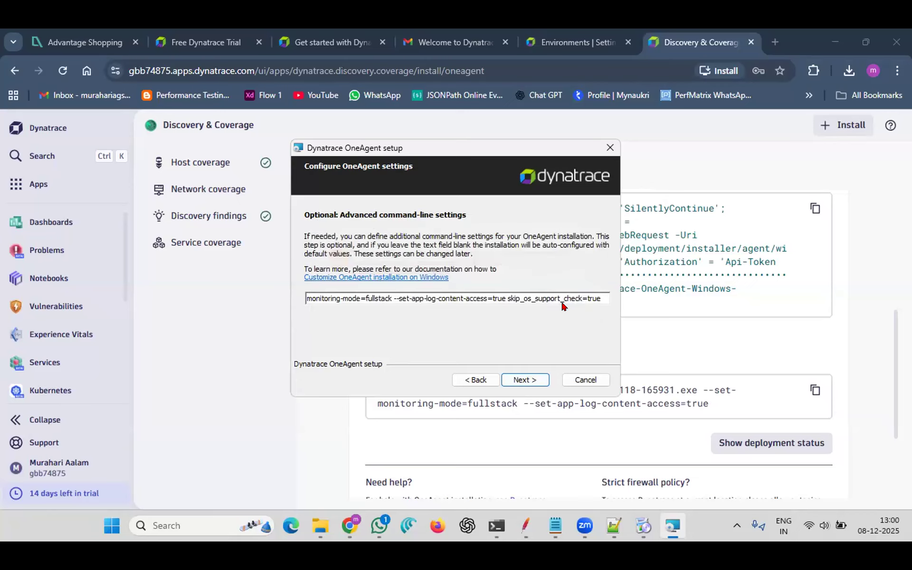
left_click_drag(497, 146, 363, 112)
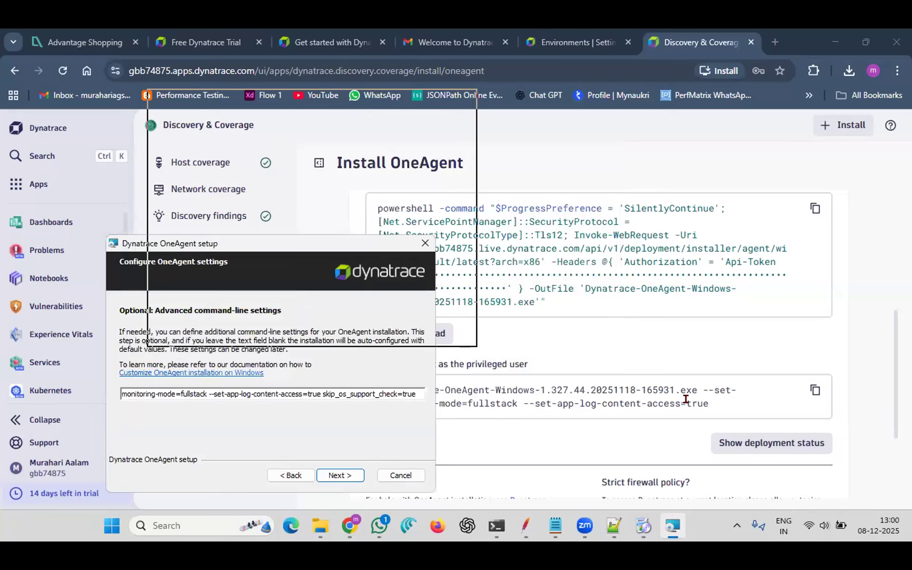
left_click(708, 400)
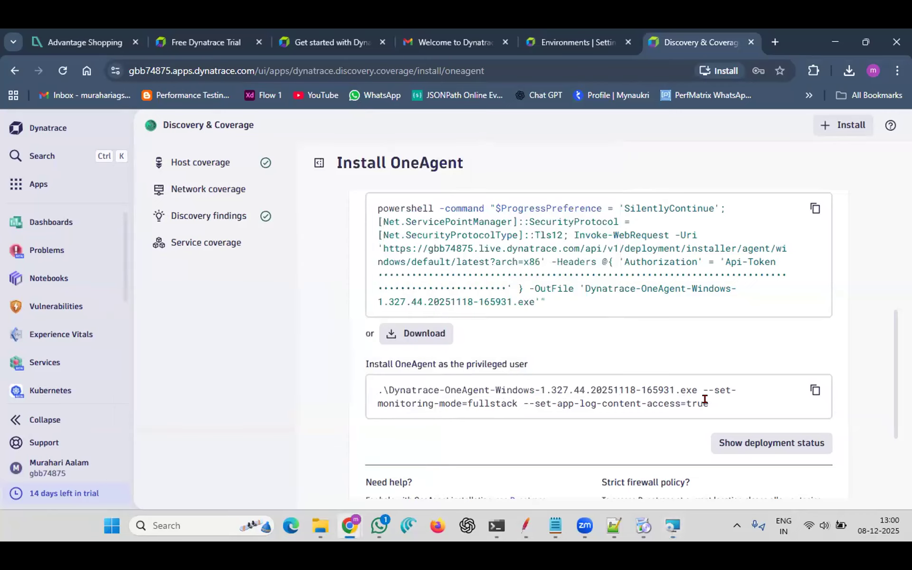
Put the copied privileged-user command before skip, ending the settings with skip_os_support_check=true.
left_click(811, 390)
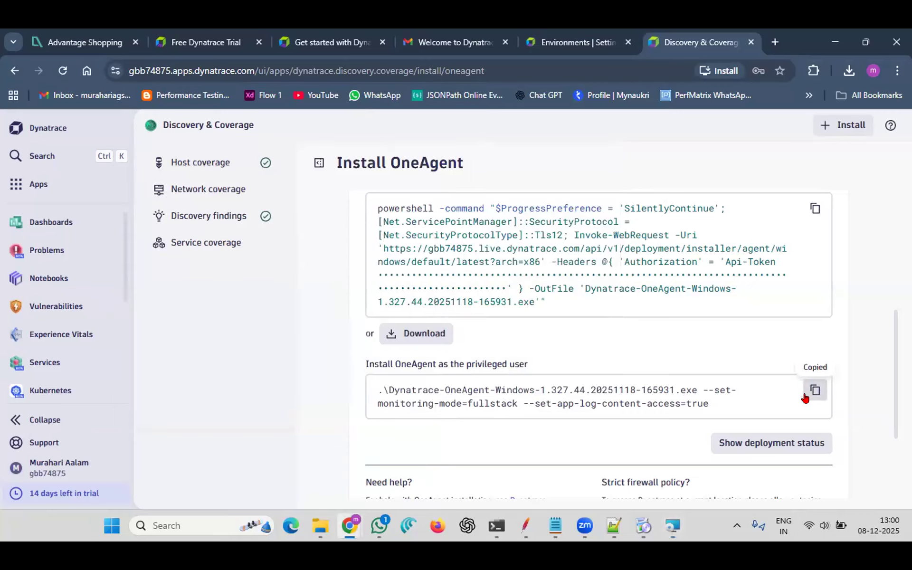
key("alt+Tab")
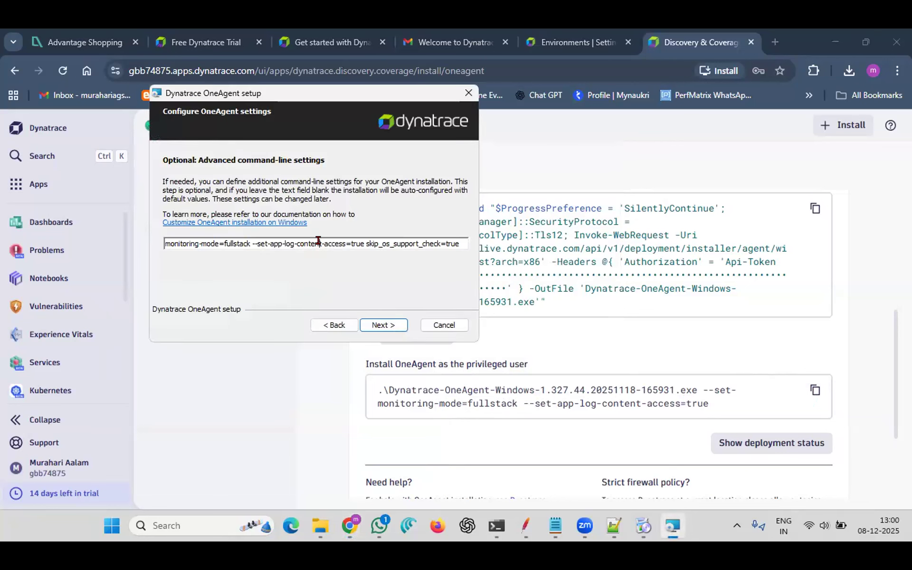
key("ctrl+a")
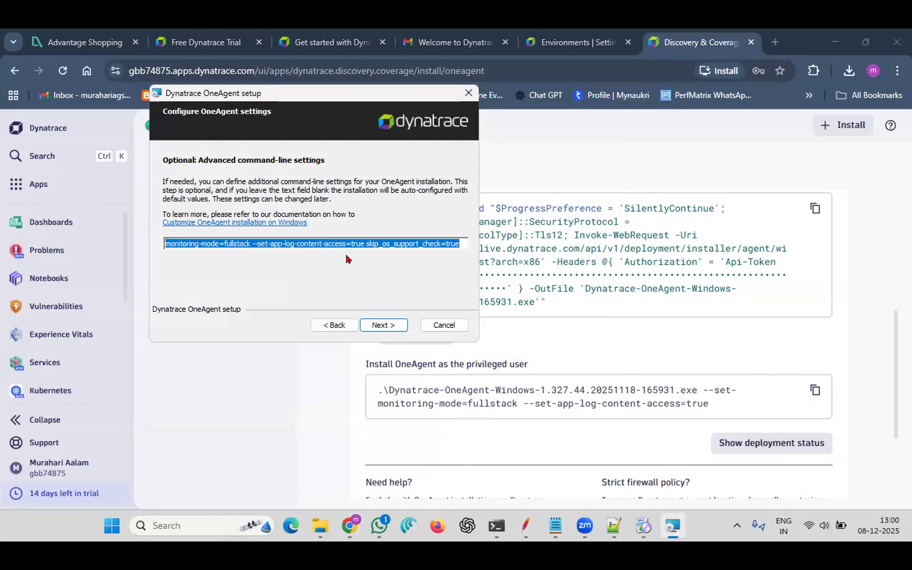
key("Left")
key("Left")
key("Left")
key("Left")
key("Left")
key("Left")
key("Left")
key("Left")
key("Left")
key("Left")
key("Left")
key("Left")
key("Left")
key("Left")
key("Left")
key("Left")
key("Left")
key("Left")
key("Left")
key("Left")
key("Left")
key("Left")
key("Left")
key("Left")
key("Left")
key("shift+Left")
key("shift+Left")
key("shift+Left")
key("shift+Left")
key("shift+Left")
key("shift+Left")
key("shift+Left")
key("shift+Left")
key("shift+Left")
key("shift+Left")
key("shift+Left")
key("shift+Left")
key("shift+Left")
key("shift+Left")
key("shift+Left")
key("shift+Left")
key("shift+Left")
key("shift+Left")
key("shift+Left")
key("shift+Left")
key("Left")
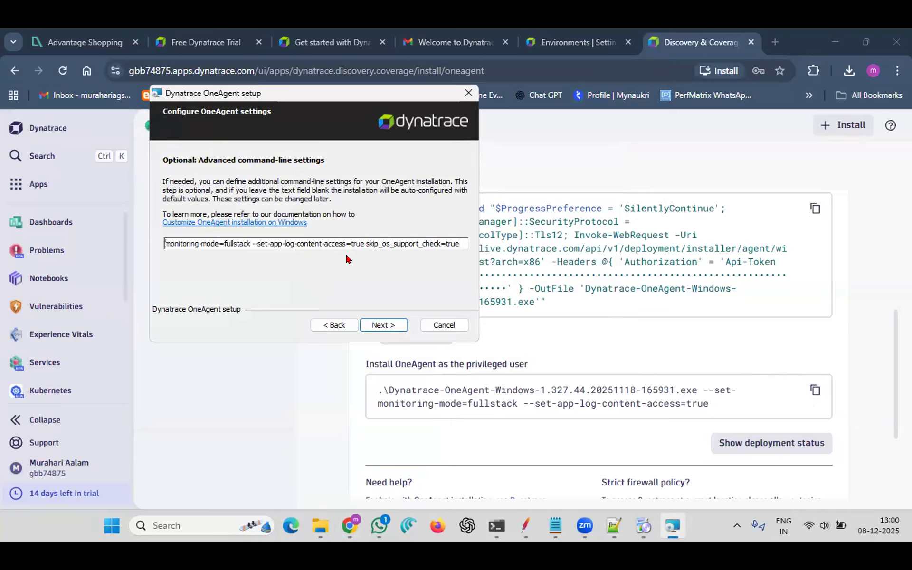
left_click(366, 243)
key("shift+Left")
key("shift+Left")
key("shift+Left")
key("shift+Left")
key("shift+Left")
key("shift+Left")
key("shift+Left")
key("shift+Left")
key("shift+Left")
key("shift+Left")
key("shift+Left")
key("shift+Left")
key("shift+Left")
key("shift+Left")
key("shift+Left")
key("shift+Left")
key("shift+Left")
key("shift+Left")
key("shift+Left")
key("shift+Left")
key("BackSpace")
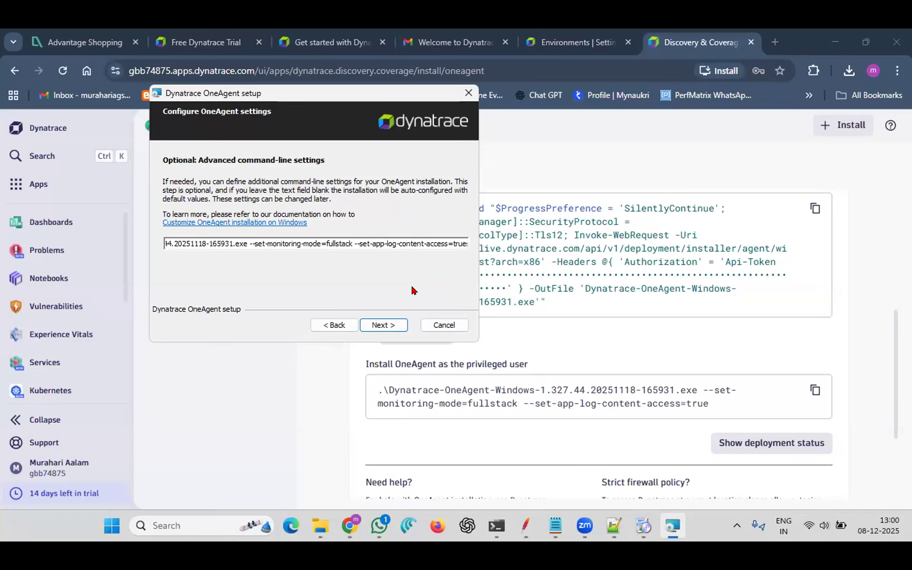
type("skip")
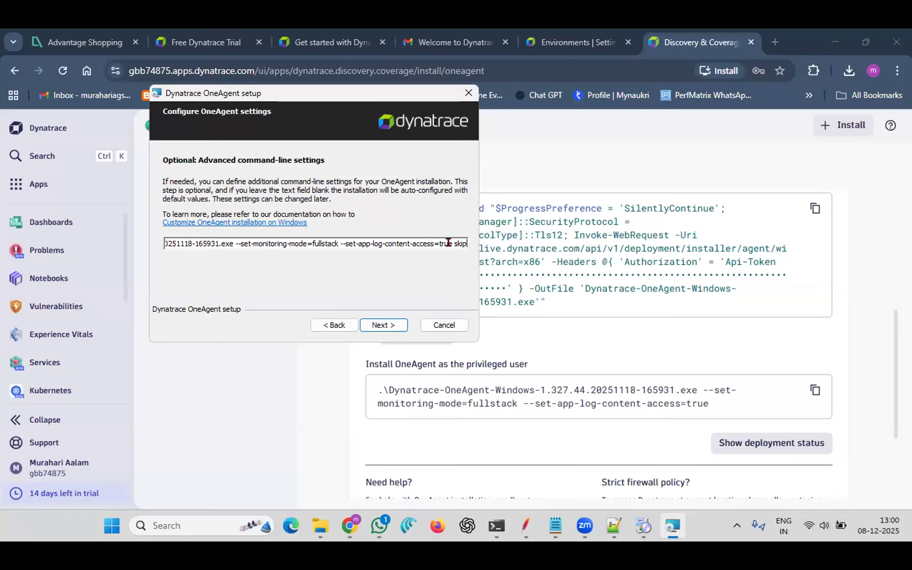
type("_os_support_check=true")
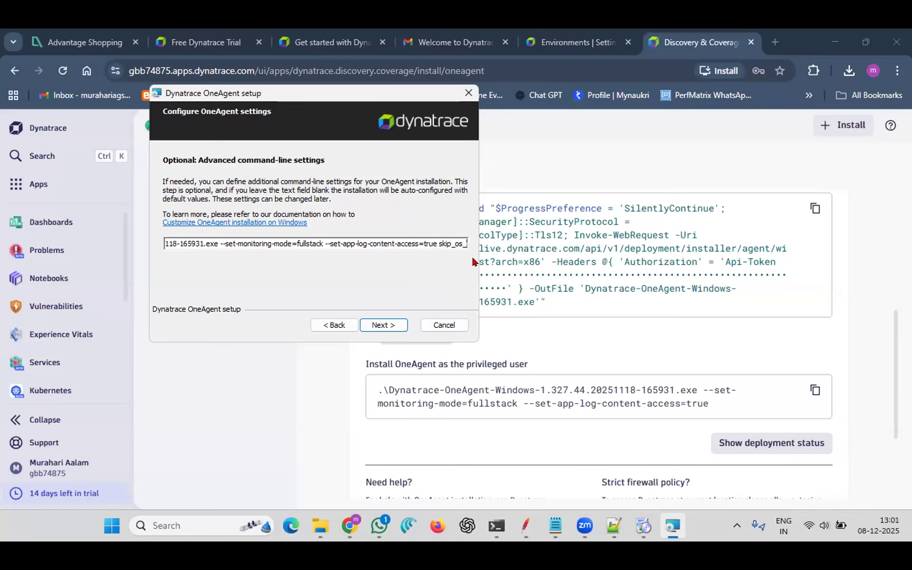
Submit the settings, dismiss the unsupported-parameters error, then cancel and exit the OneAgent setup.
left_click(380, 325)
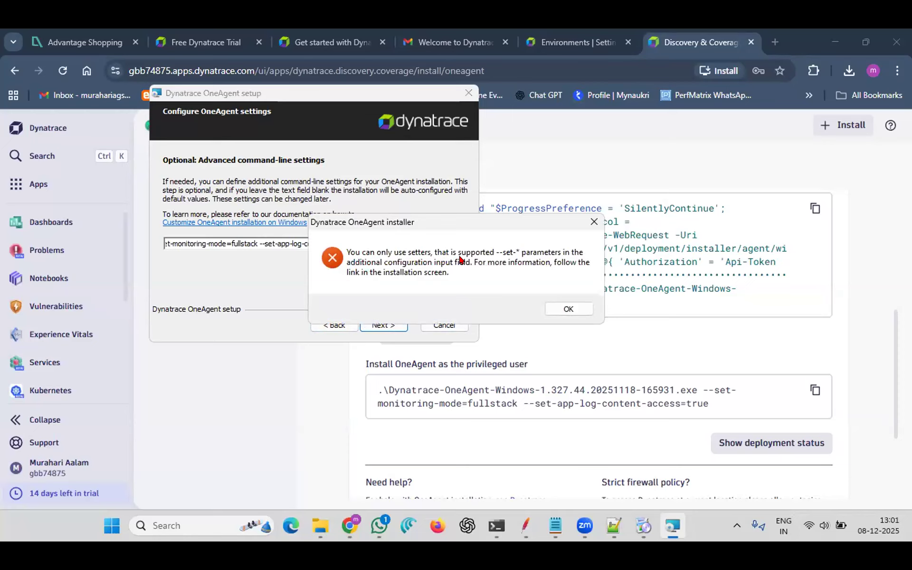
left_click(568, 309)
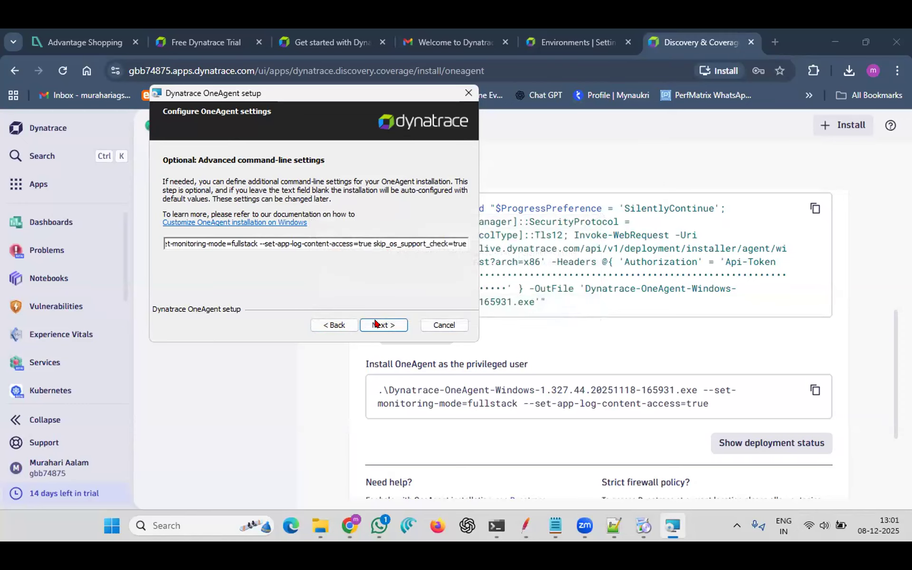
left_click(440, 324)
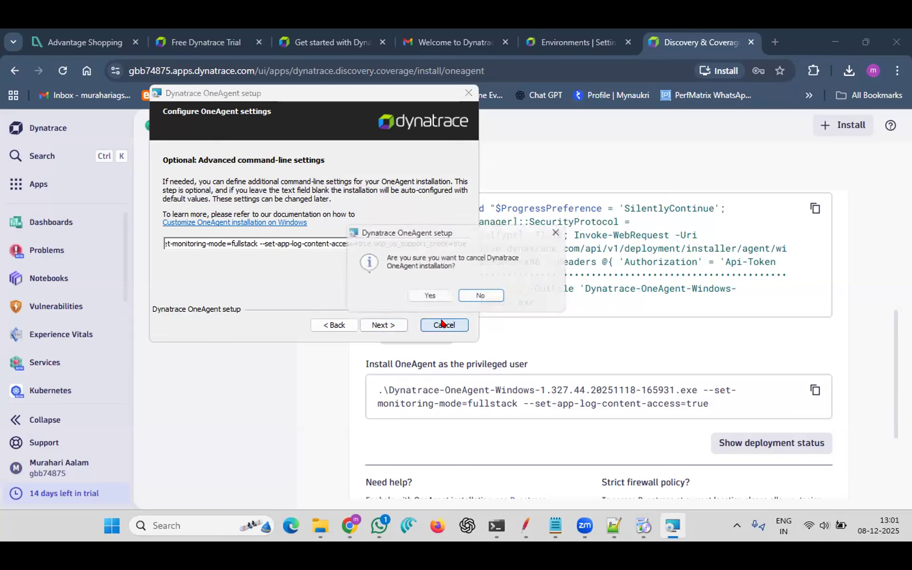
left_click(428, 296)
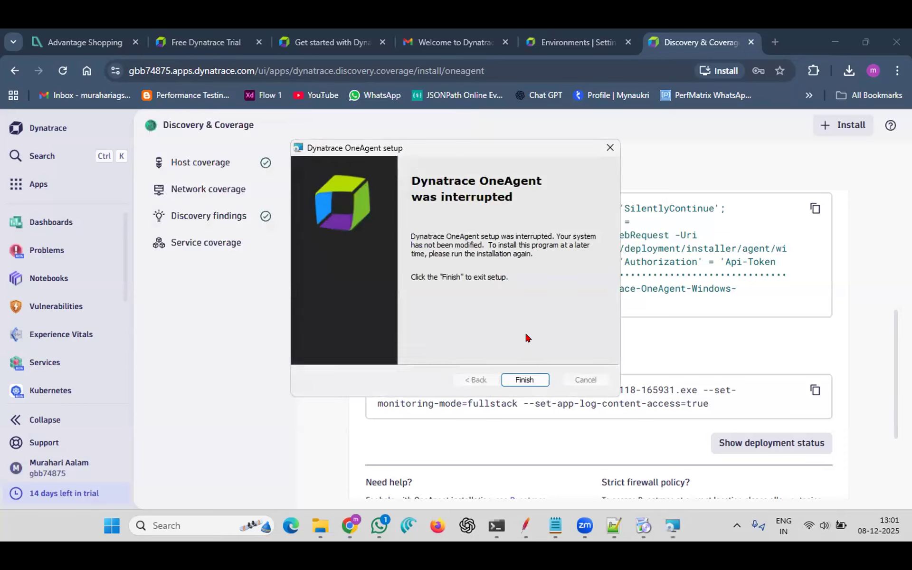
left_click(519, 378)
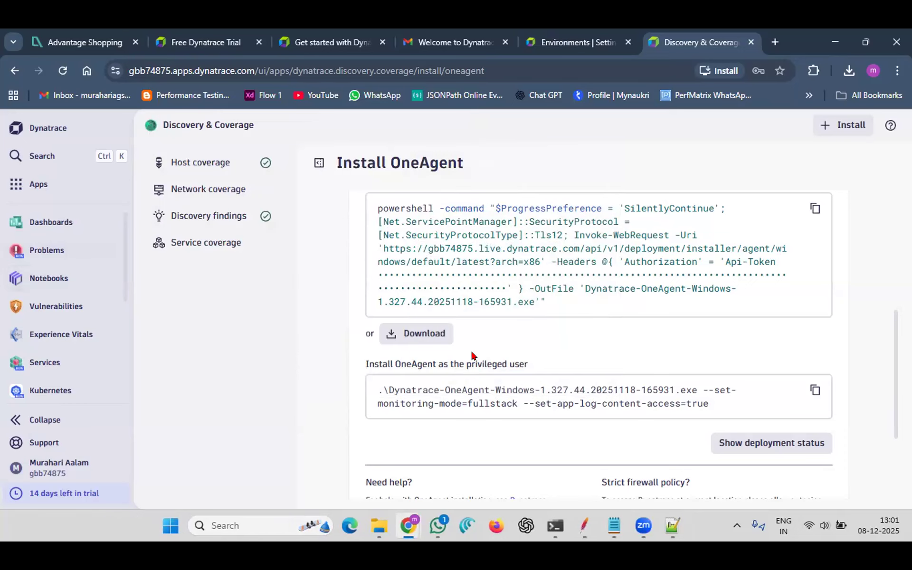
Copy the PowerShell OneAgent download command; a stray Command Prompt is opened and closed.
scroll(416, 305, "up", 2)
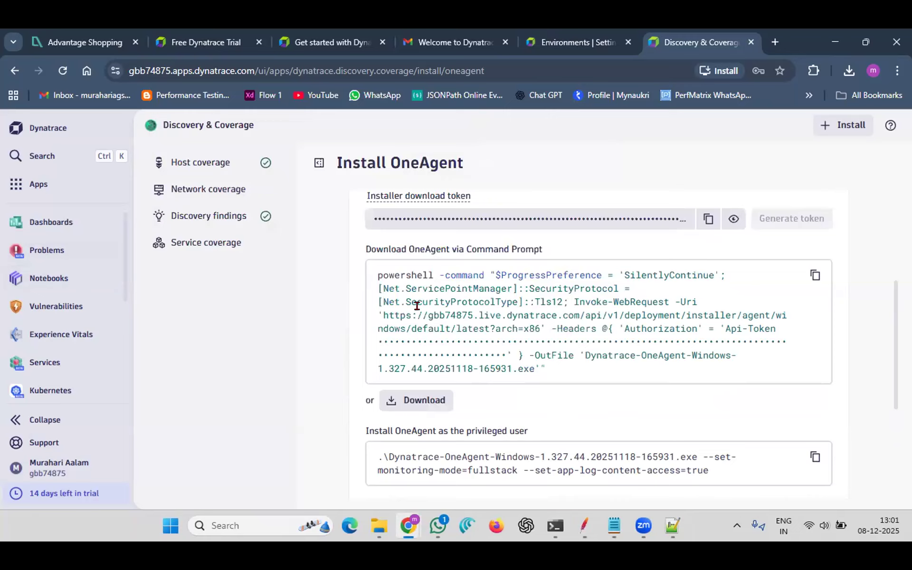
left_click(808, 279)
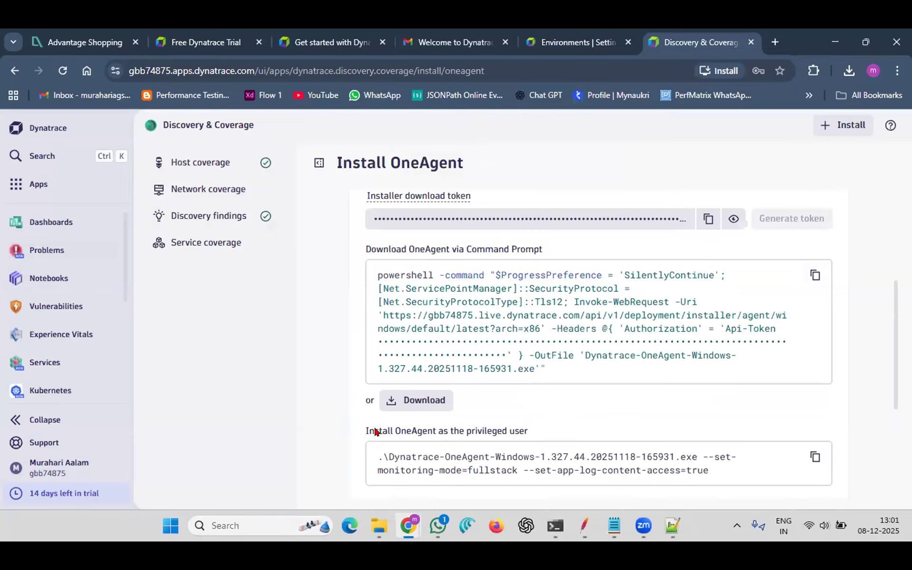
key("super+r")
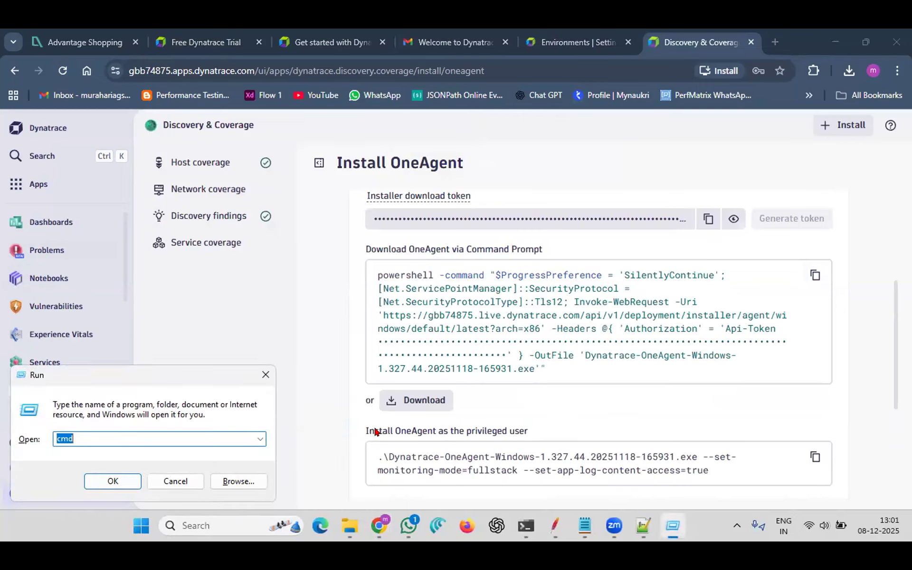
key("Return")
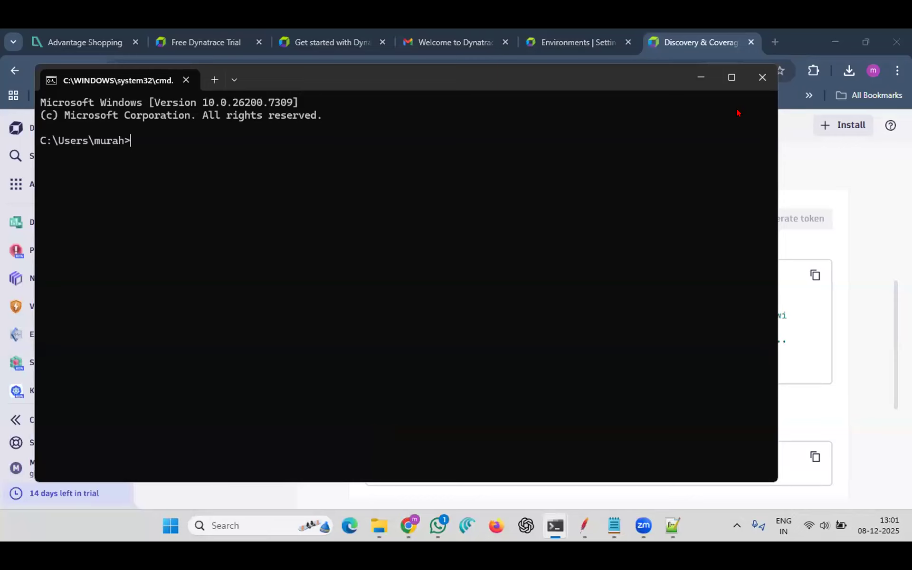
left_click(761, 77)
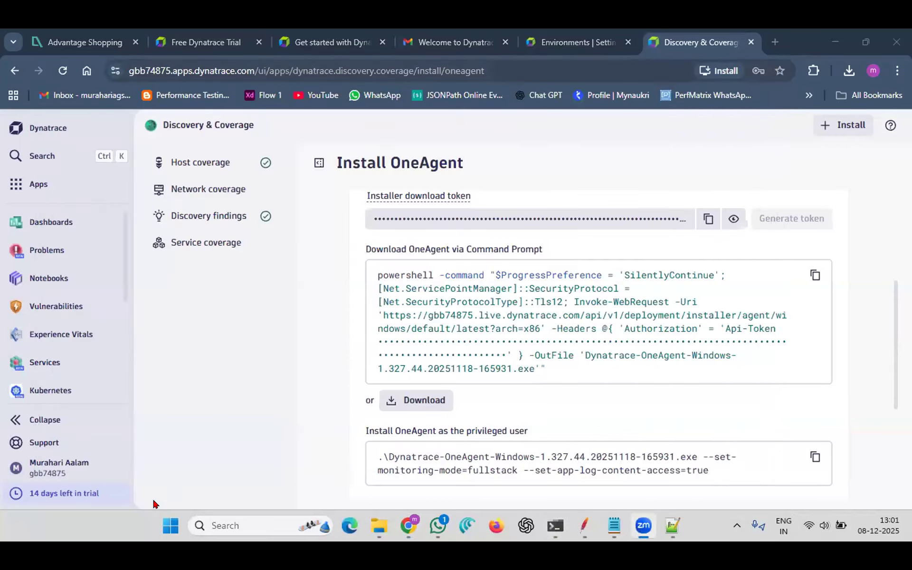
Search 'powers' and launch Windows PowerShell as administrator after closing a non-admin window.
left_click(244, 523)
type("powersh")
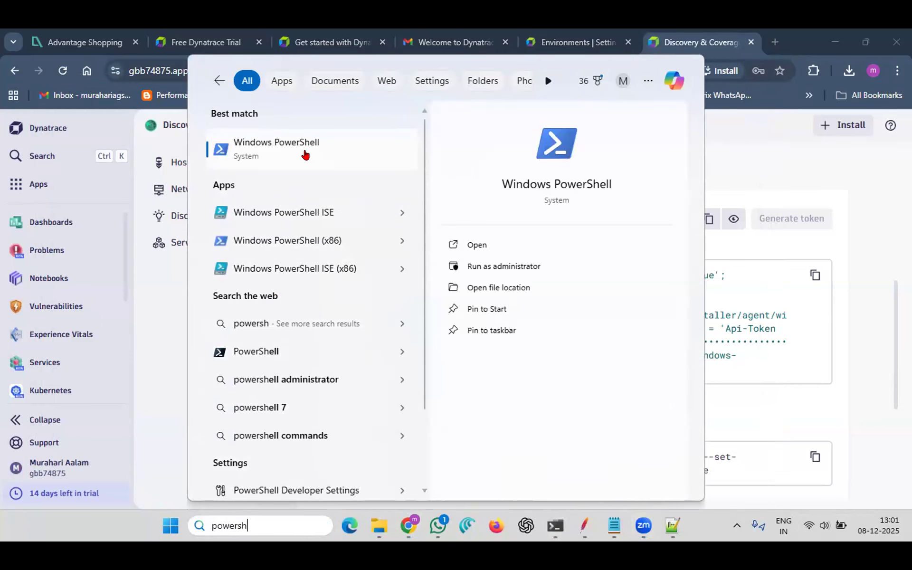
left_click(304, 153)
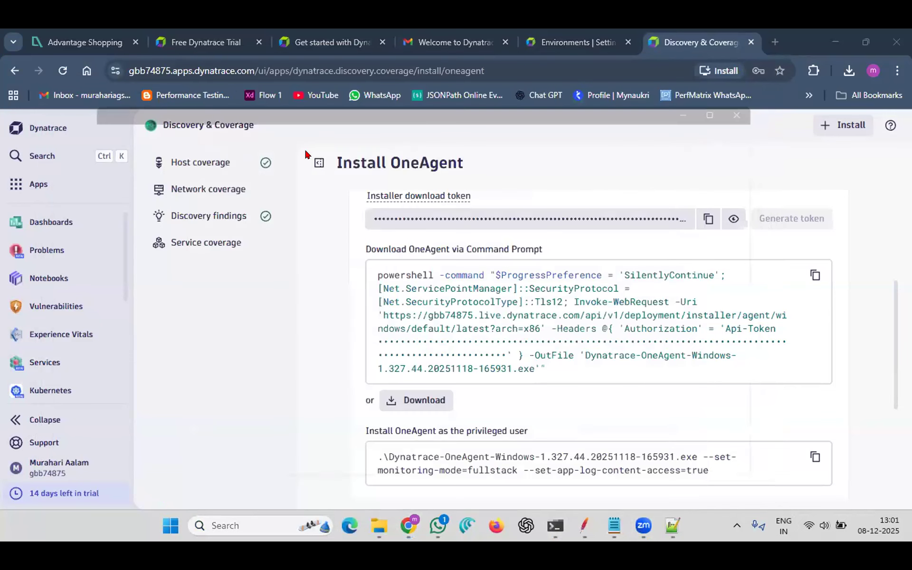
left_click(782, 94)
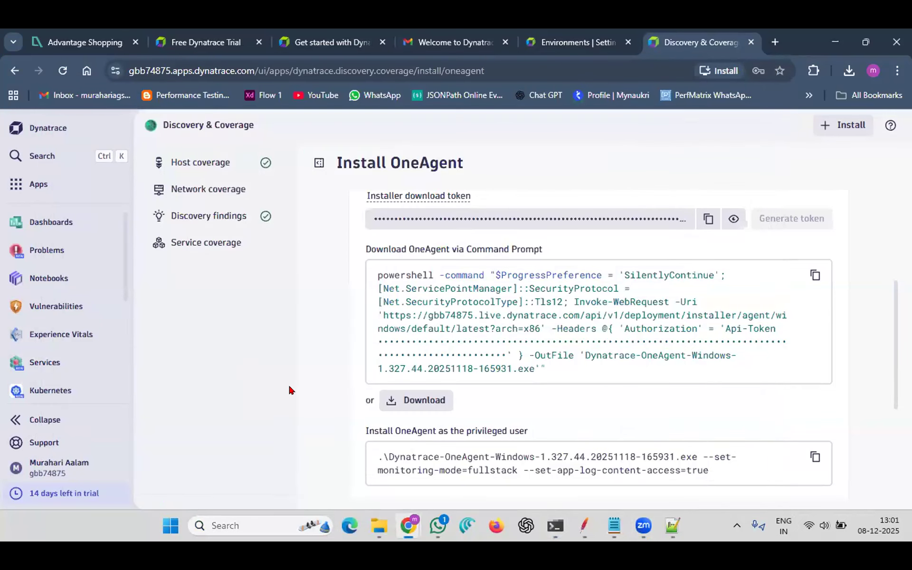
left_click(219, 526)
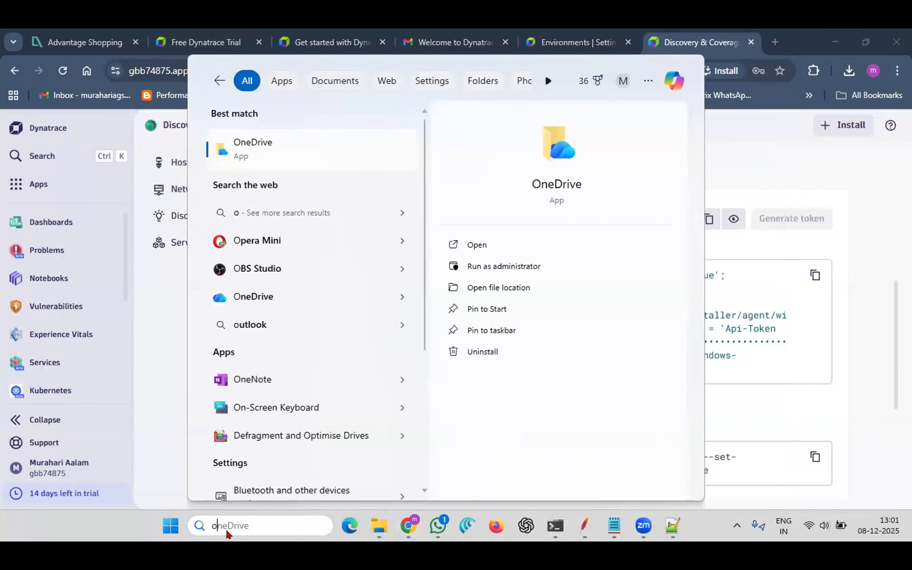
type("powers")
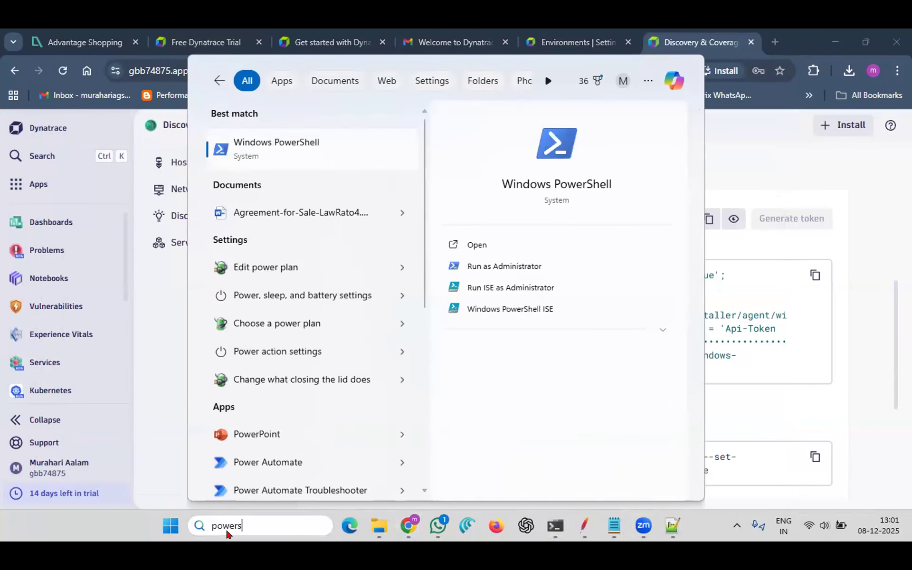
left_click(488, 269)
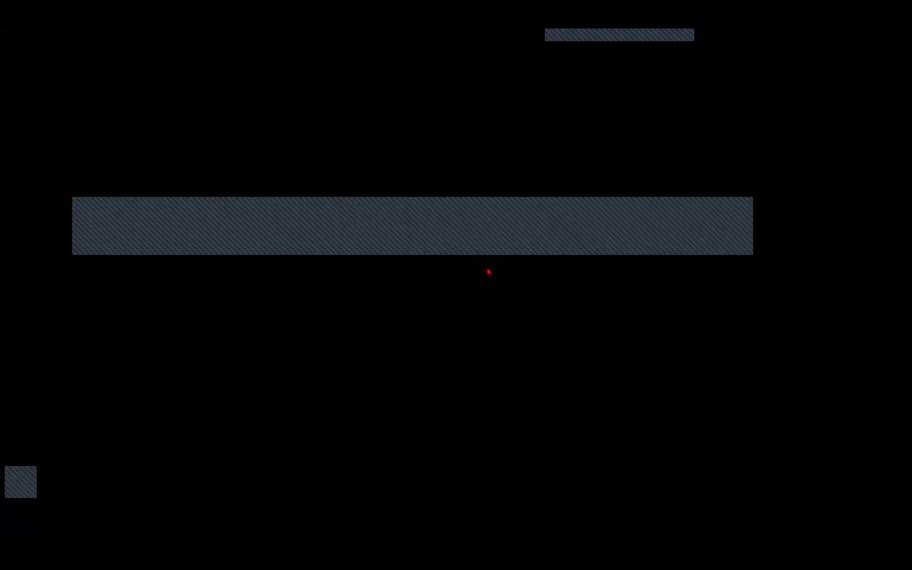
Approve the admin prompt, paste the OneAgent download command, and maximize the PowerShell window.
left_click(395, 386)
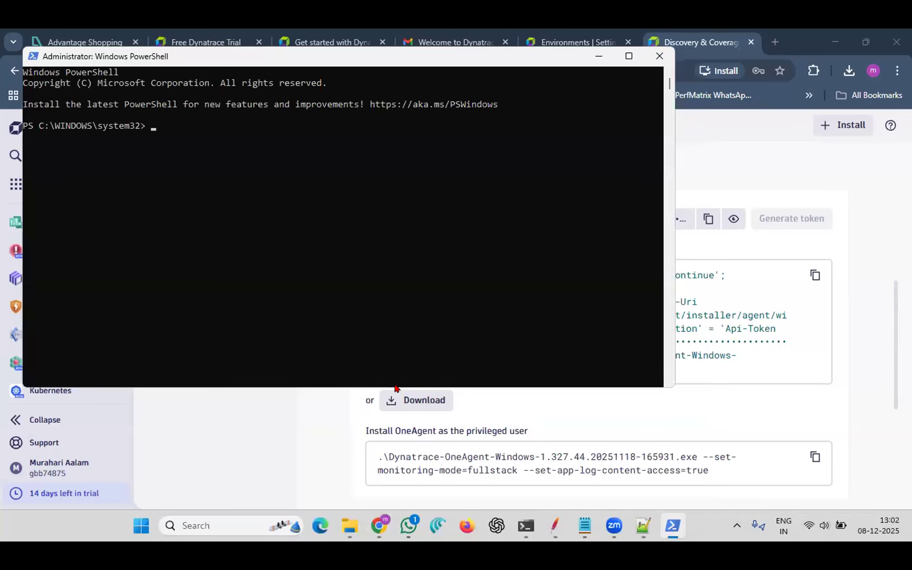
key("ctrl+v")
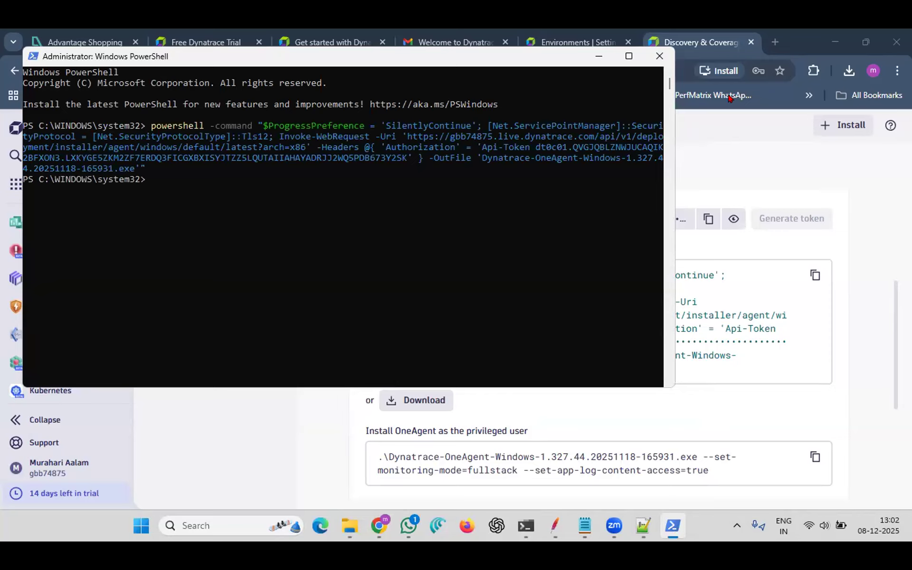
left_click(630, 57)
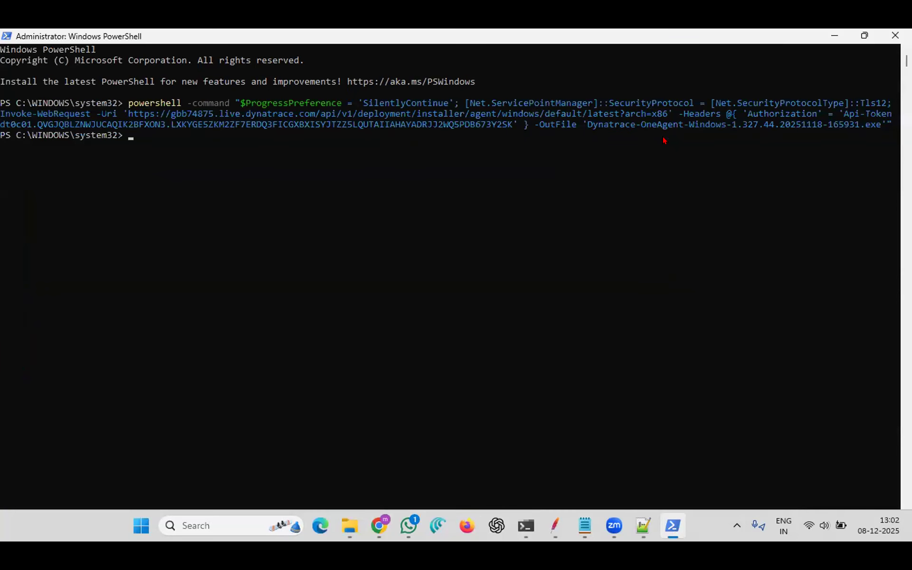
left_click_drag(708, 181, 750, 452)
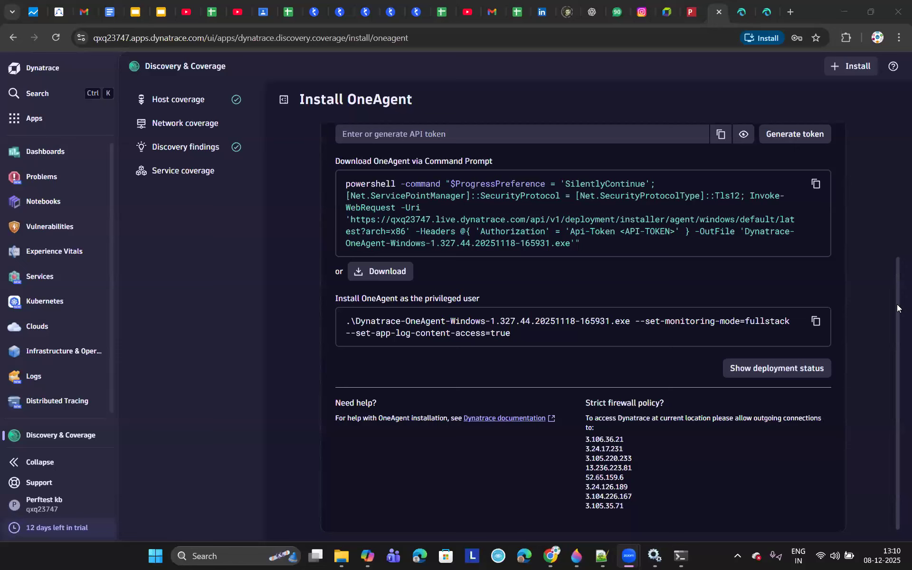
Generate a new installer download token and copy the OneAgent download command.
left_click_drag(896, 315, 897, 271)
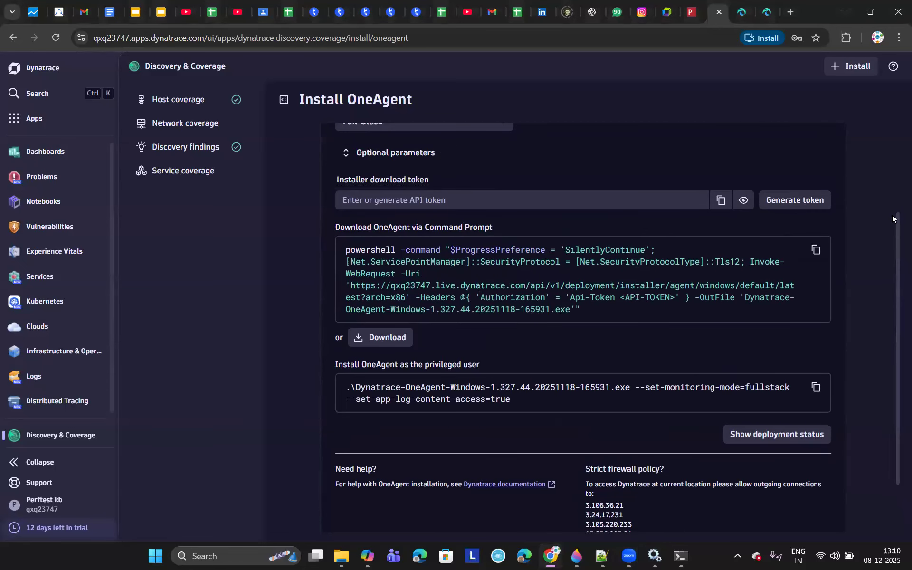
scroll(415, 171, "up", 3)
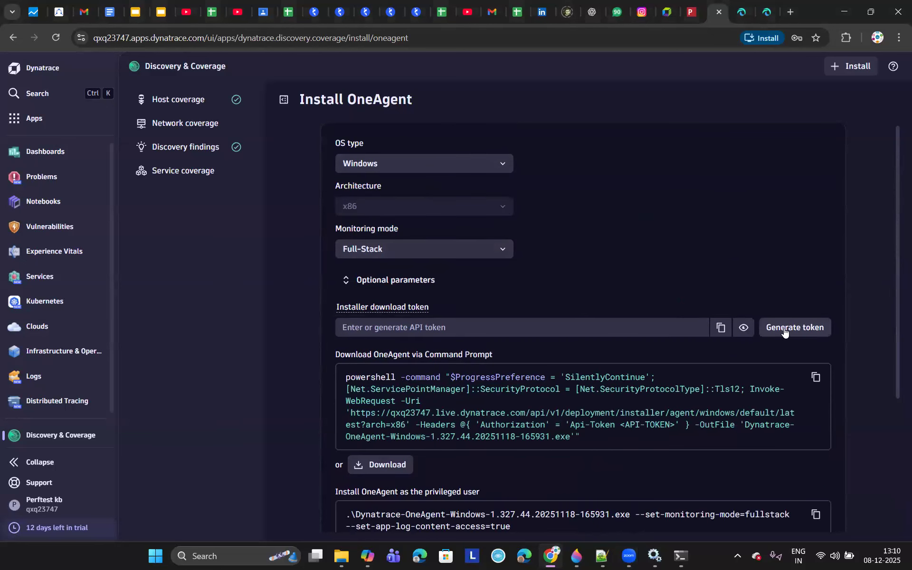
scroll(565, 340, "down", 3)
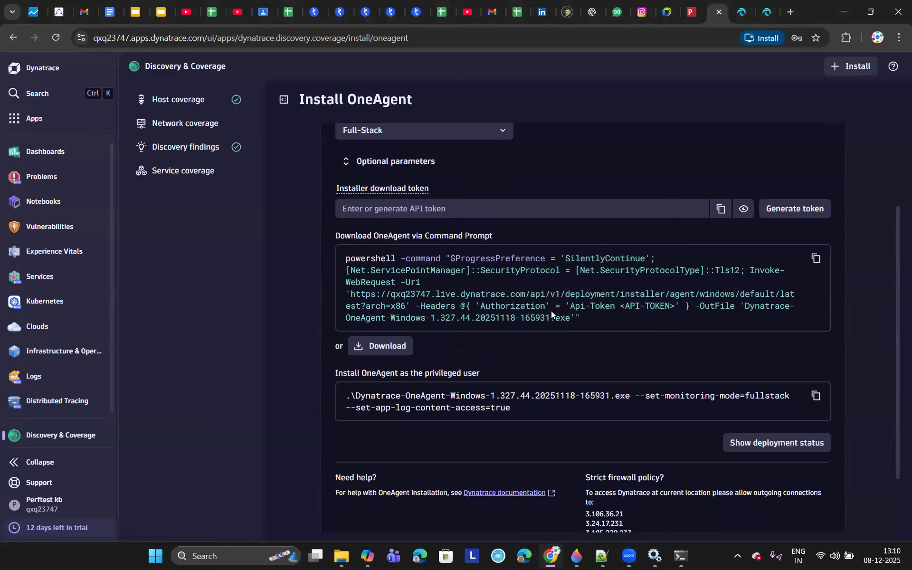
left_click(789, 212)
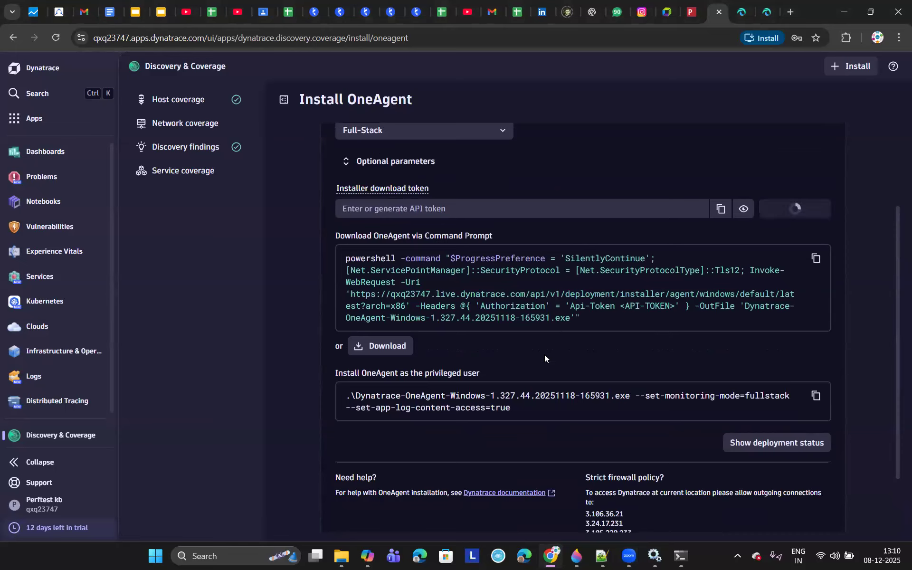
left_click(815, 266)
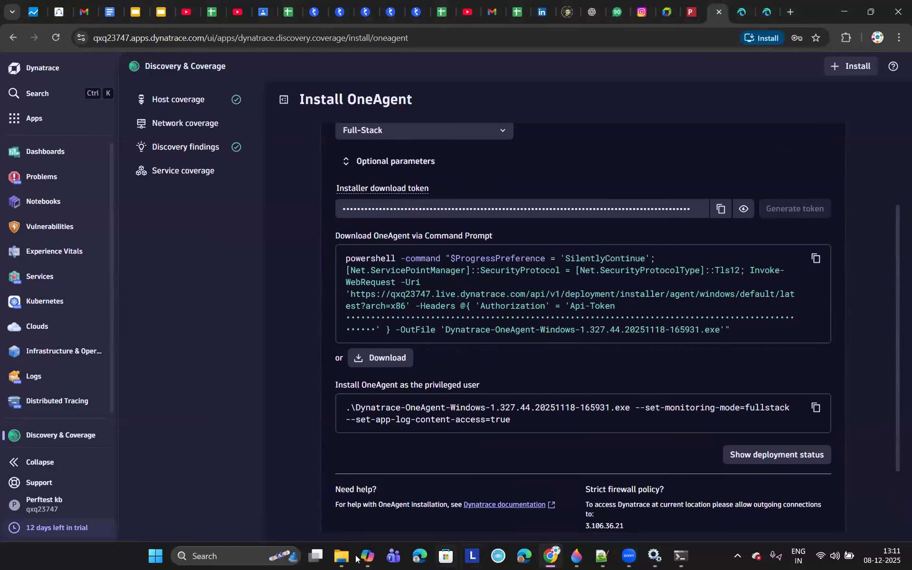
Search 'windows power' and run Windows PowerShell as administrator.
left_click(206, 556)
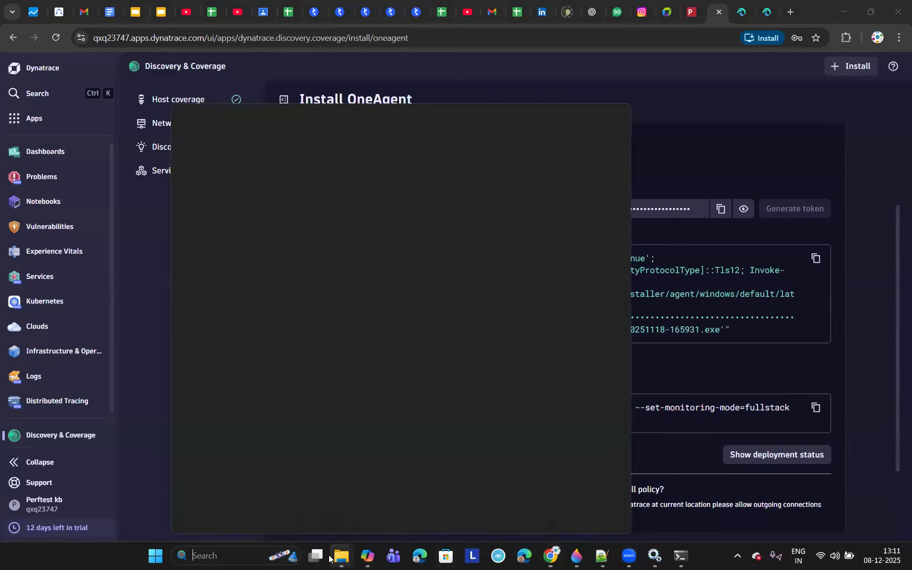
mouse_move(329, 558)
type("windo")
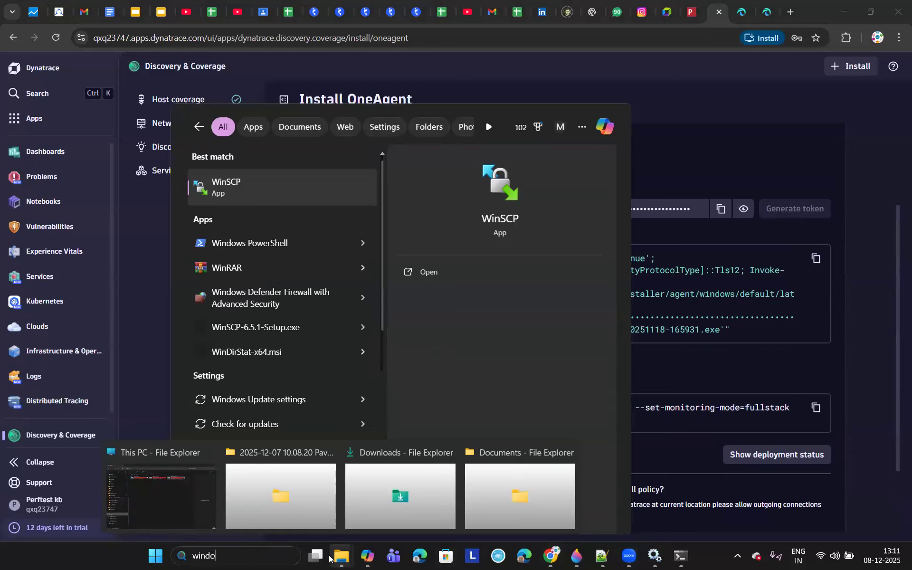
type("ws")
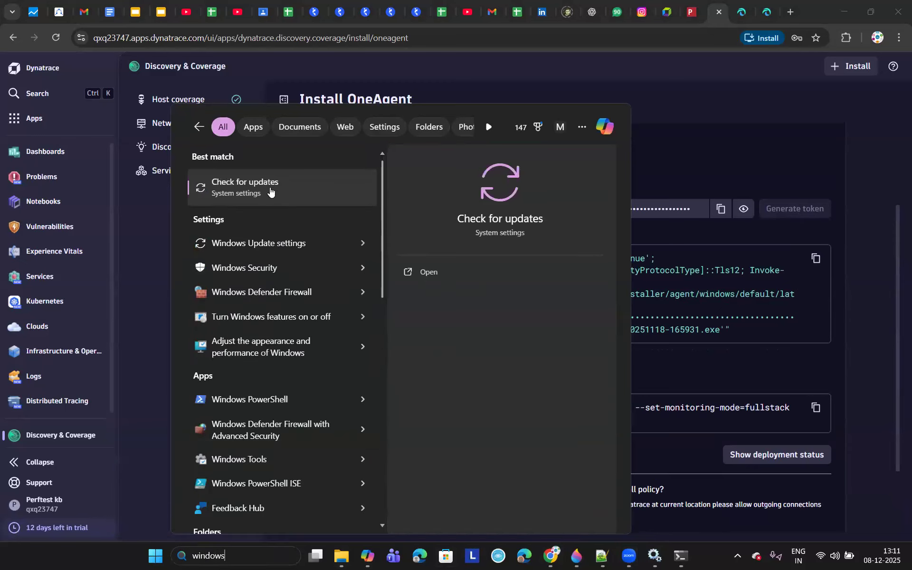
type(" power")
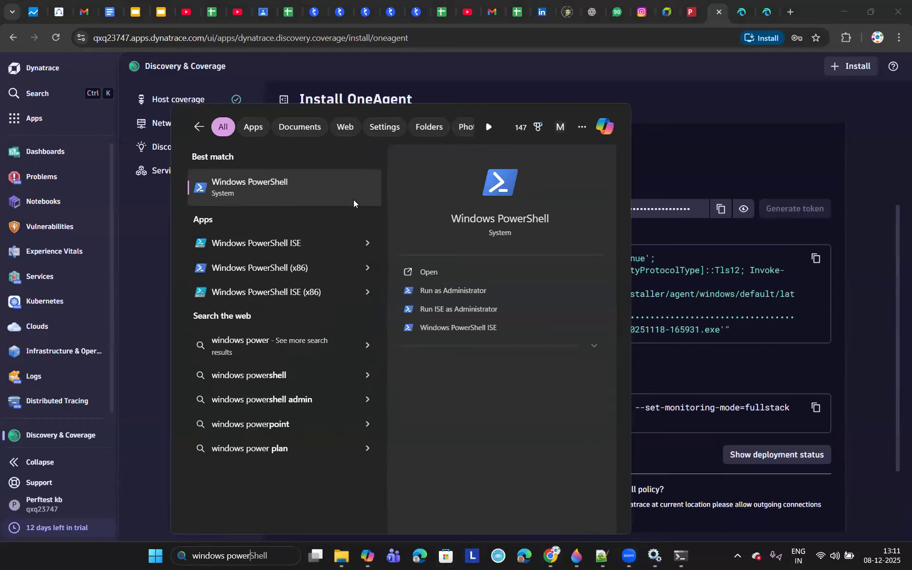
left_click(447, 290)
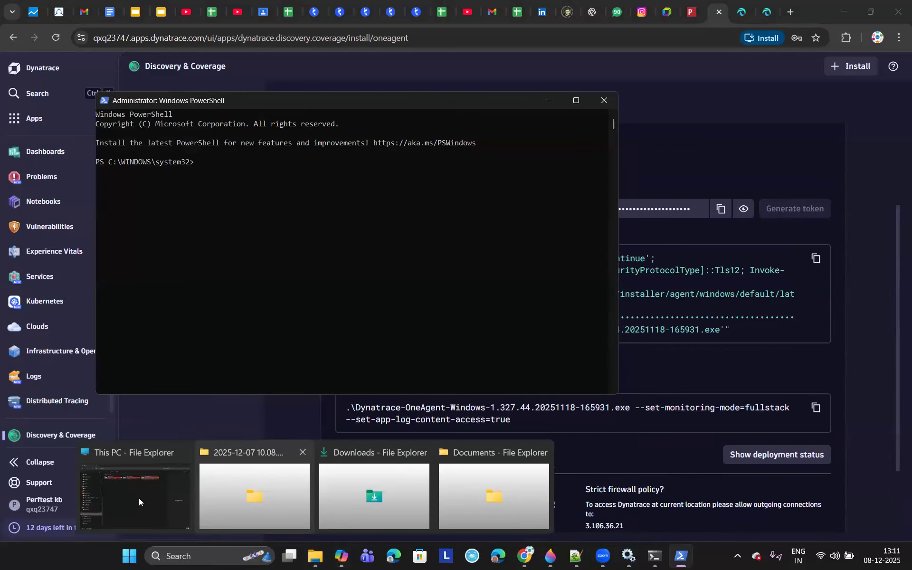
Browse Downloads and E:\Software, sorting the files newest first by date modified.
left_click(137, 497)
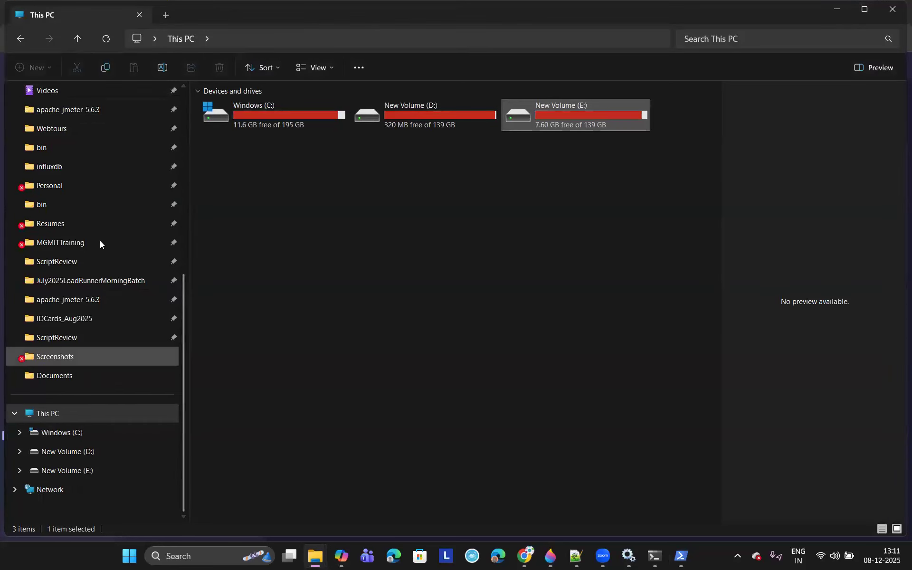
scroll(99, 244, "up", 5)
left_click(82, 302)
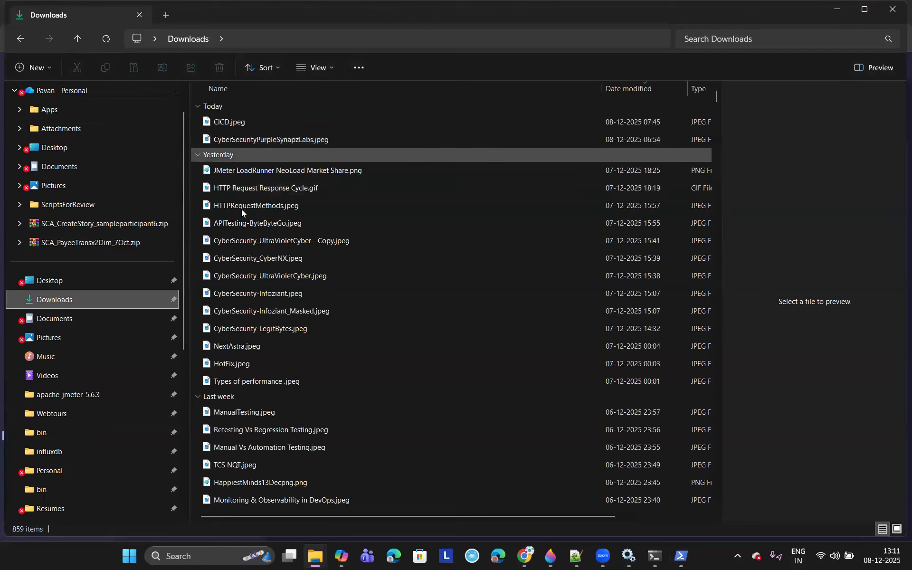
scroll(117, 381, "down", 5)
left_click(74, 476)
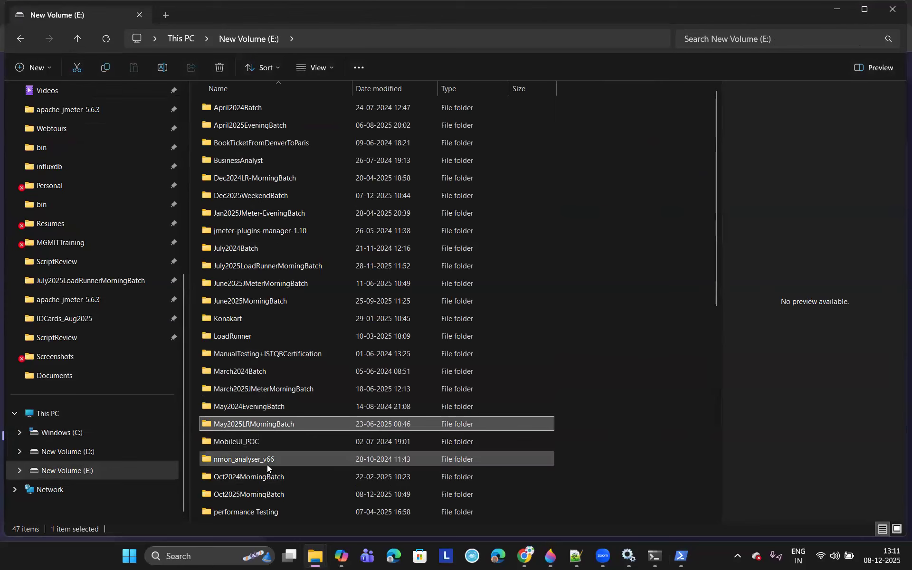
type("so")
double_click(244, 248)
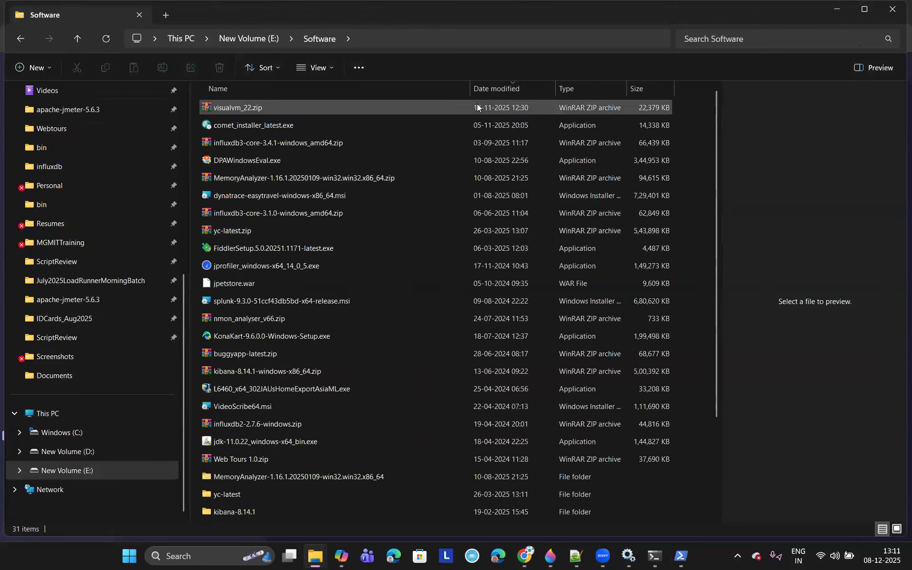
left_click(501, 88)
left_click(503, 91)
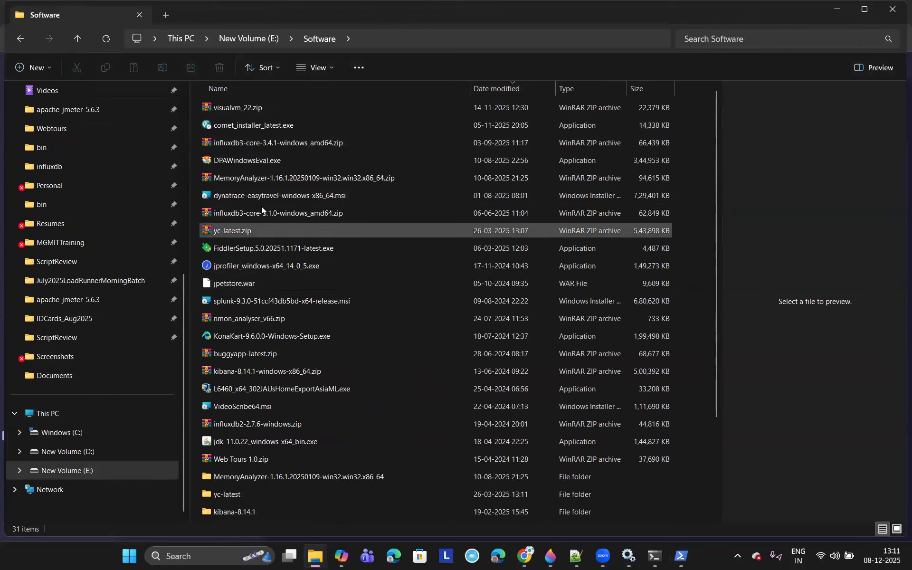
Check the dynaTrace folder on D: and move on to the C: drive.
left_click(65, 451)
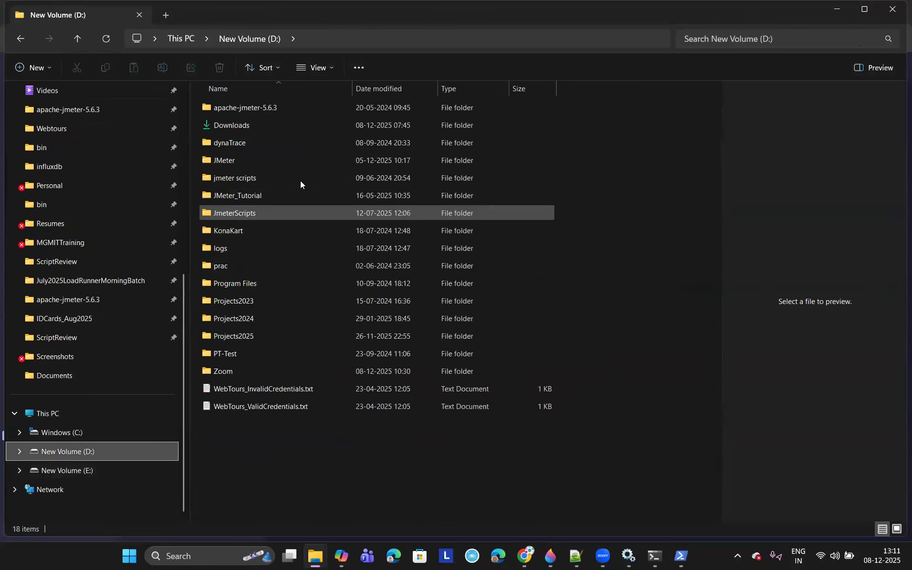
double_click(231, 143)
left_click(246, 40)
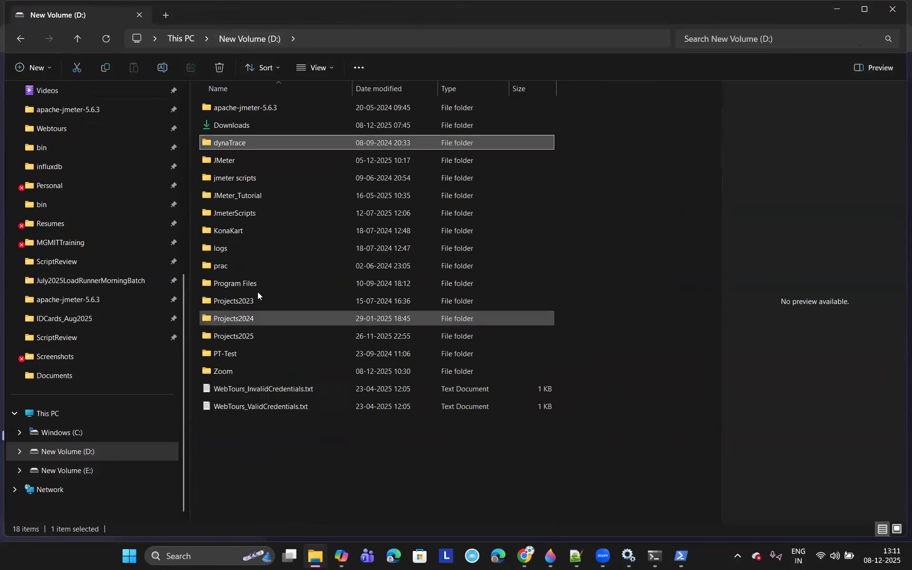
left_click(62, 436)
scroll(88, 174, "up", 6)
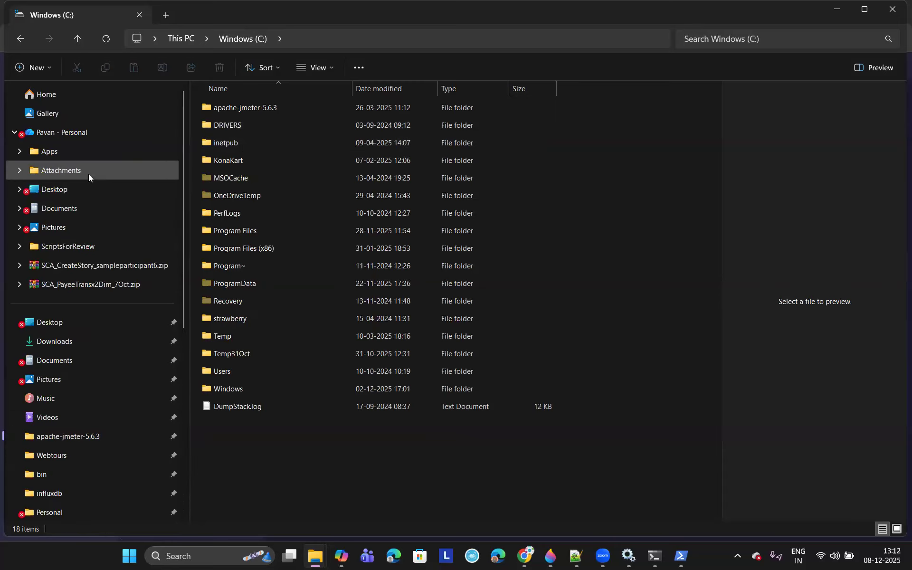
Search Downloads for 'oneagent' and 'dynatrace', then close File Explorer.
left_click(53, 342)
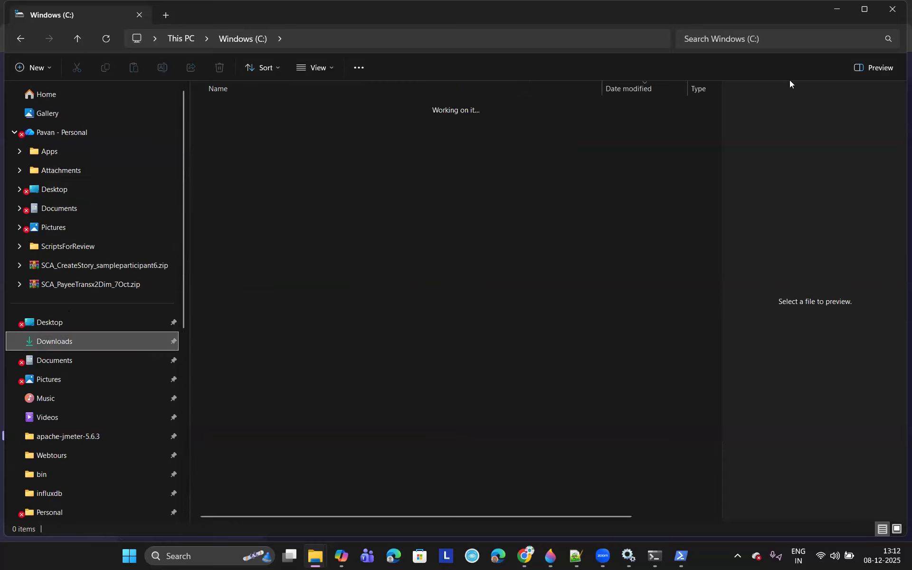
left_click(741, 42)
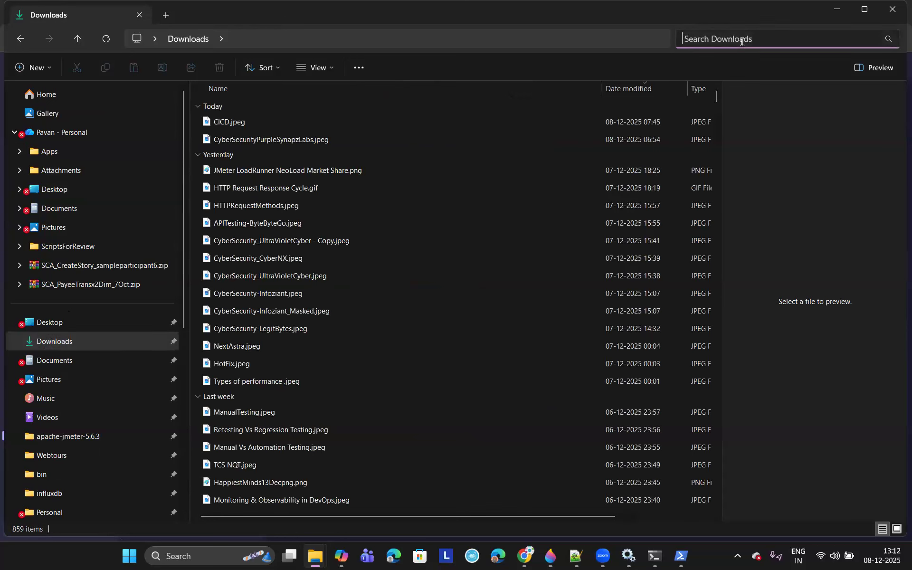
type("oneagent")
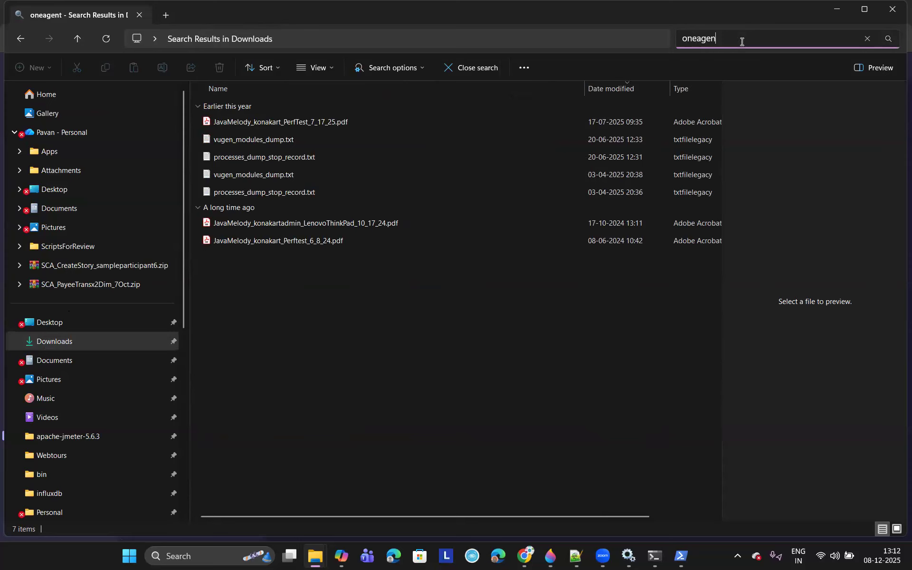
key("BackSpace")
key("BackSpace")
key("BackSpace")
key("BackSpace")
key("BackSpace")
key("BackSpace")
key("BackSpace")
type("dynar")
key("BackSpace")
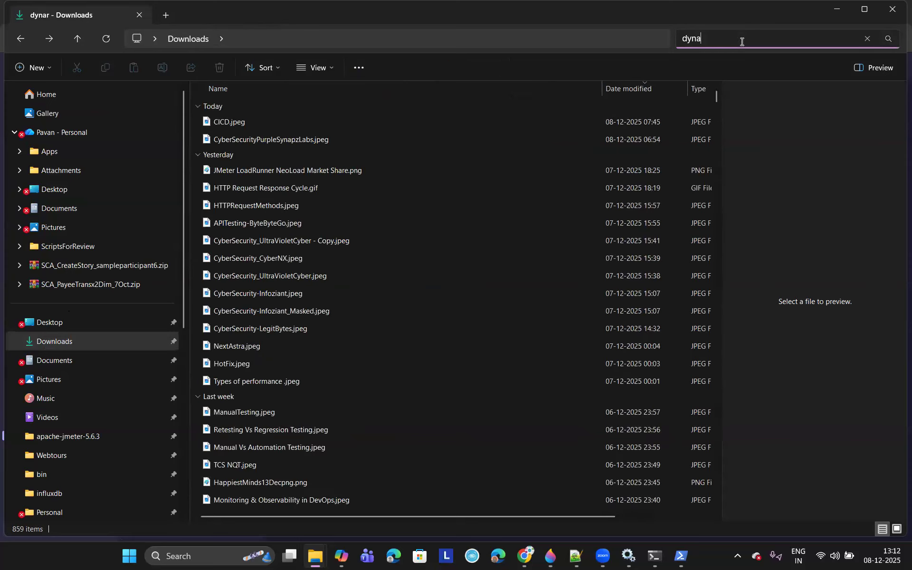
type("trace")
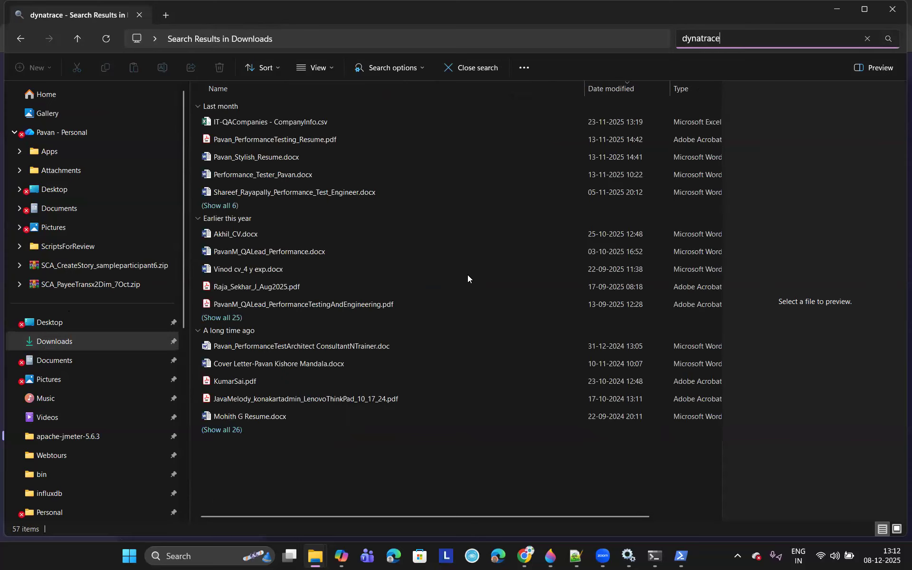
left_click(895, 6)
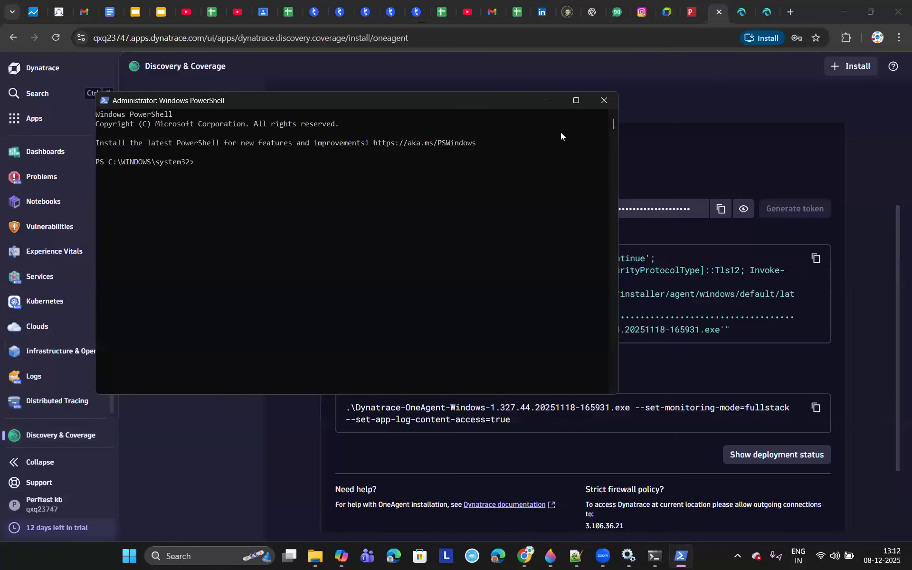
Close PowerShell, scroll to the 'Download OneAgent via Command Prompt' block, and show the Tomcat console.
left_click(602, 100)
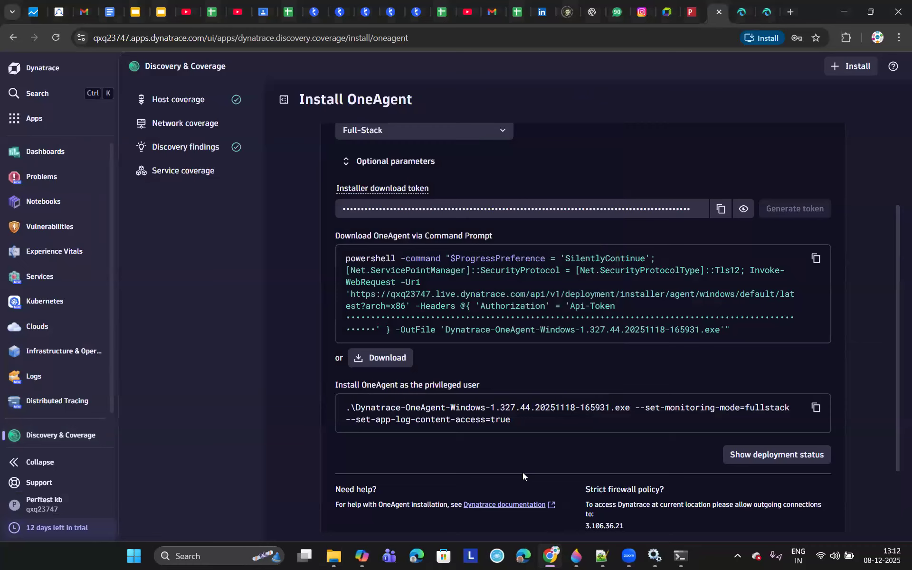
mouse_move(346, 553)
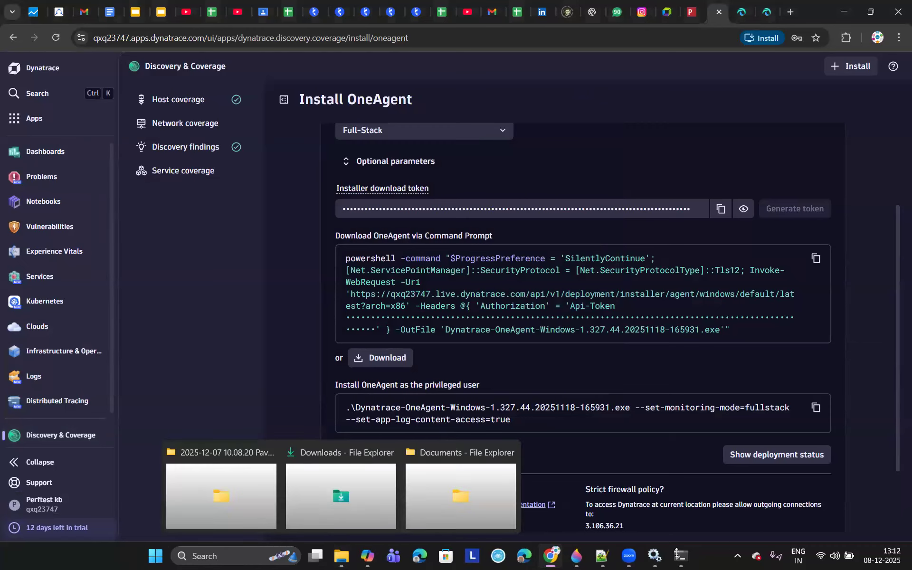
mouse_move(653, 551)
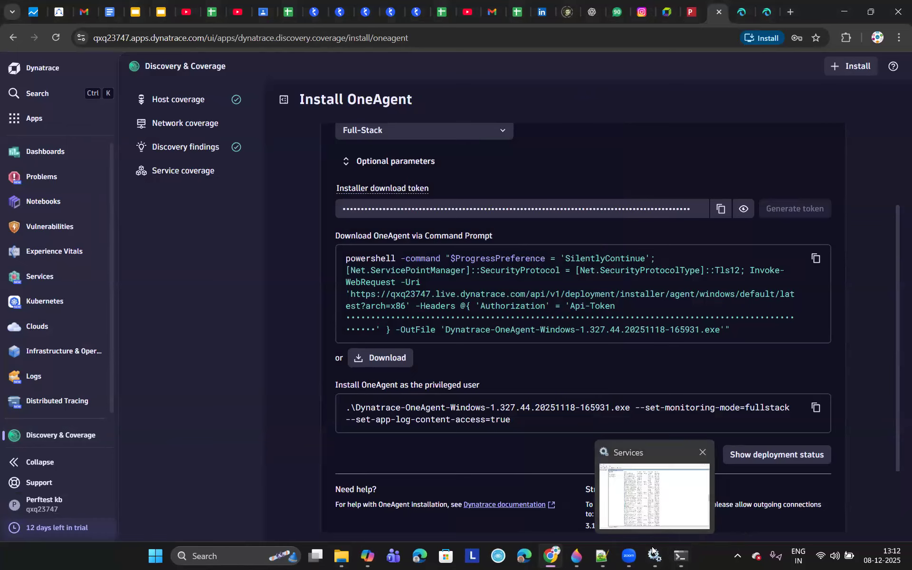
left_click_drag(897, 288, 896, 350)
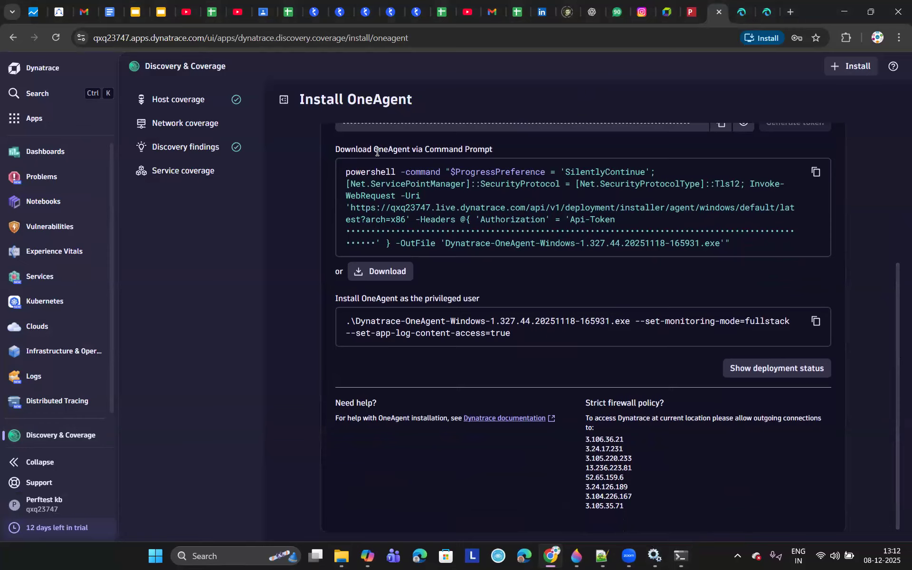
left_click_drag(354, 151, 498, 152)
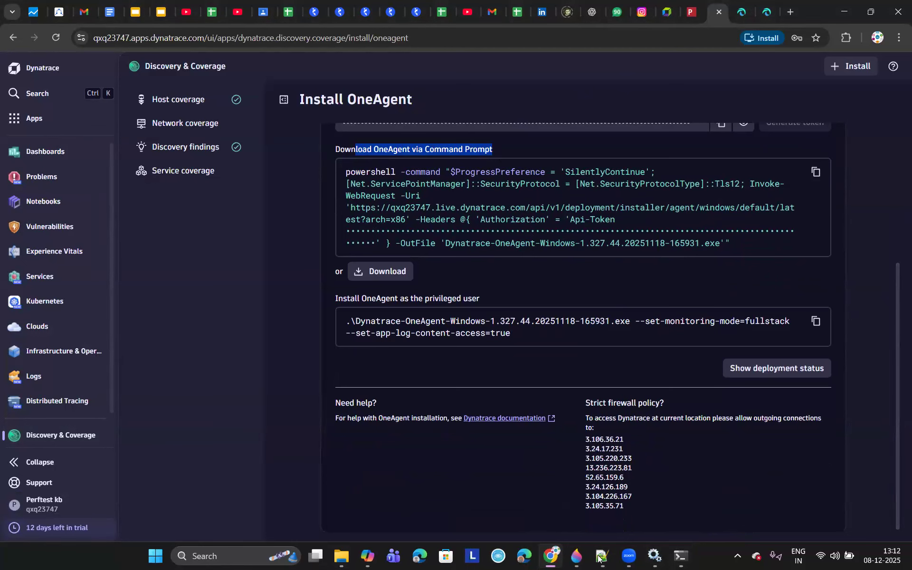
left_click(680, 555)
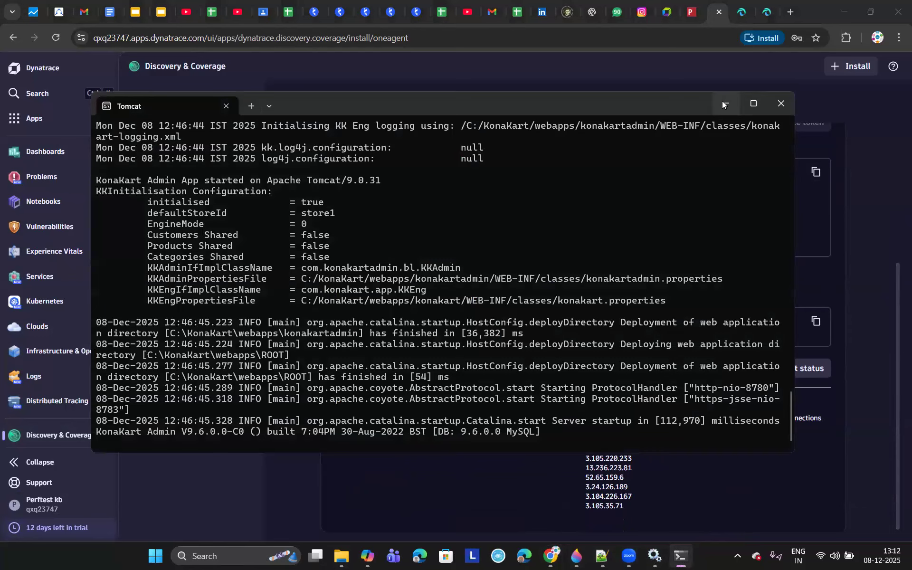
Run the pasted OneAgent download command in a new cmd window, then open Downloads sorted by date.
left_click(723, 102)
left_click(221, 559)
type("cmd")
key("Return")
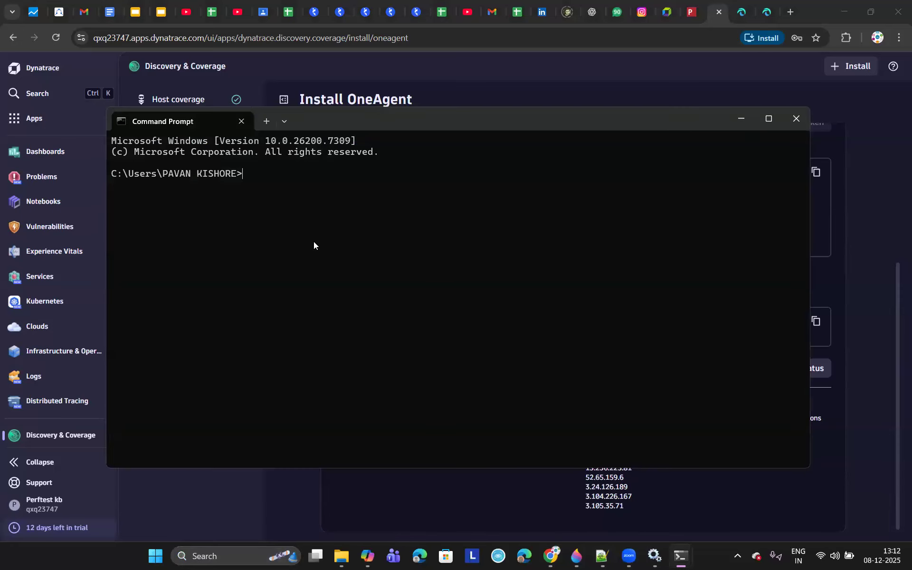
key("ctrl+v")
key("Return")
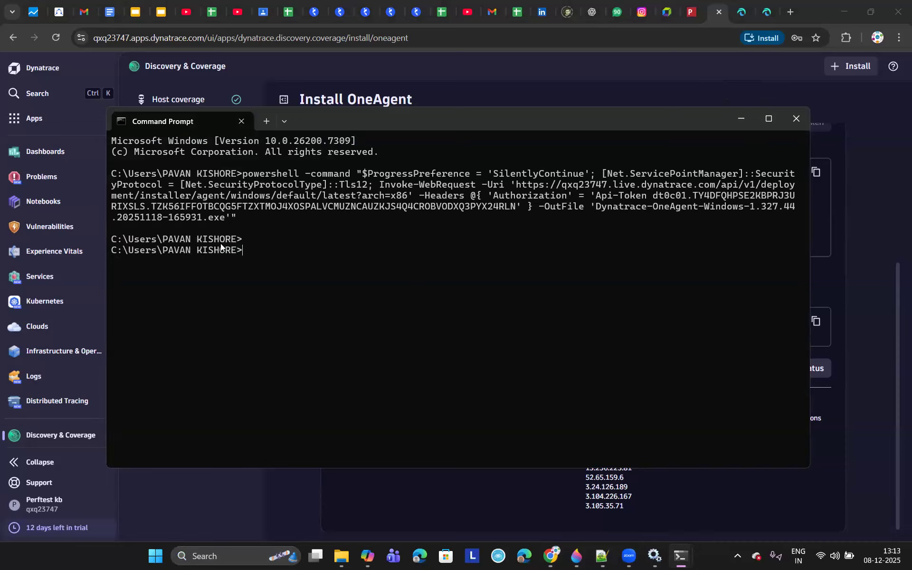
left_click(341, 494)
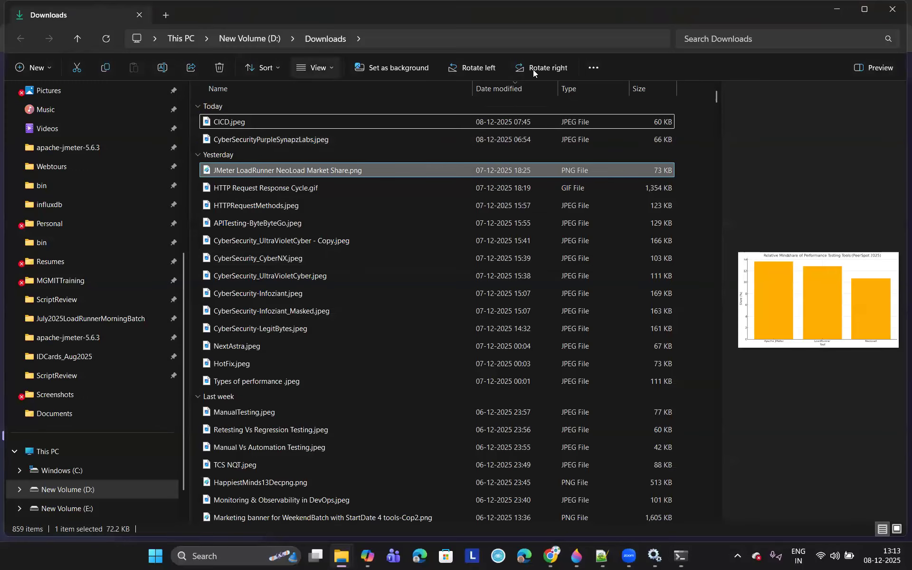
left_click(503, 86)
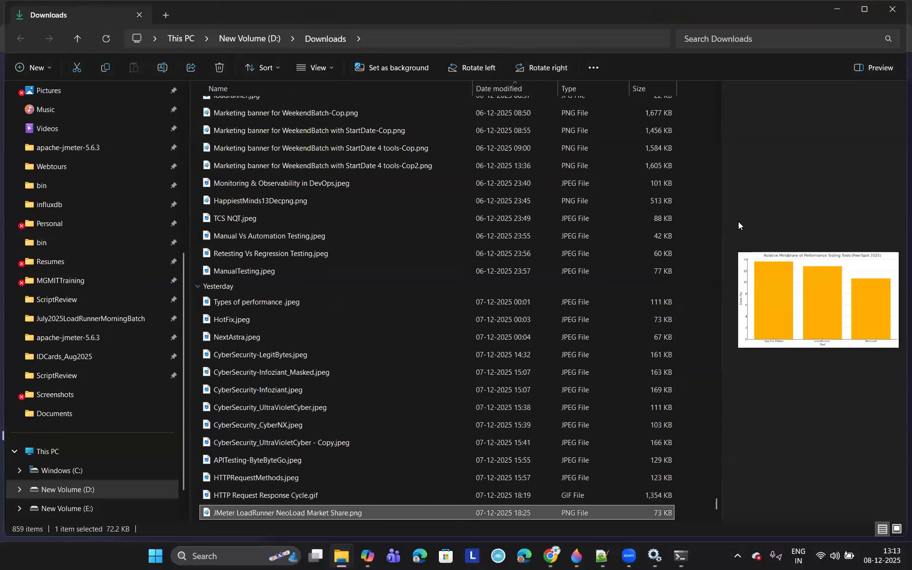
Re-sort Downloads newest first by Date modified and minimize the Explorer window.
left_click_drag(716, 503, 750, 76)
left_click(484, 89)
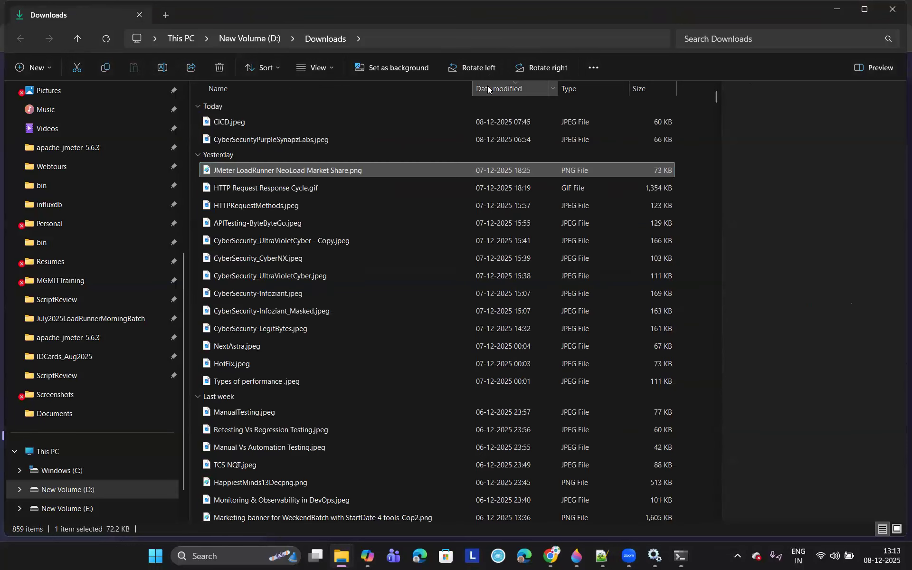
left_click(837, 9)
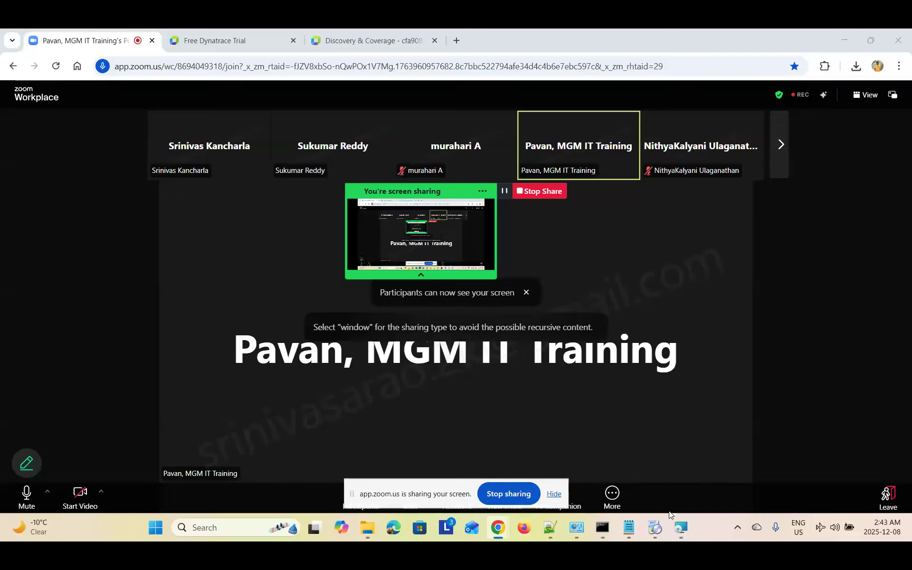
Arrange the OneAgent setup dialog beside a widened admin Command Prompt and hide the sharing bar.
mouse_move(679, 525)
left_click(678, 464)
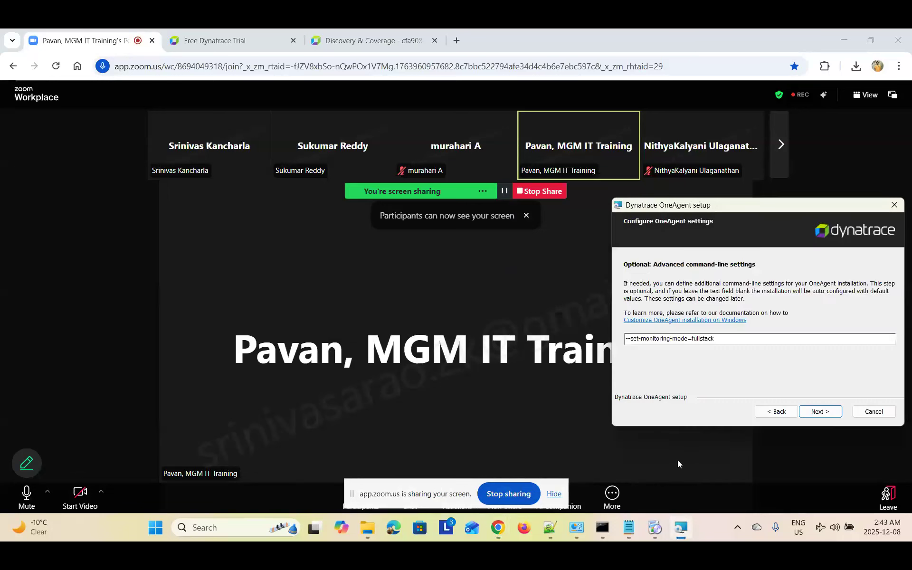
left_click_drag(697, 206, 628, 259)
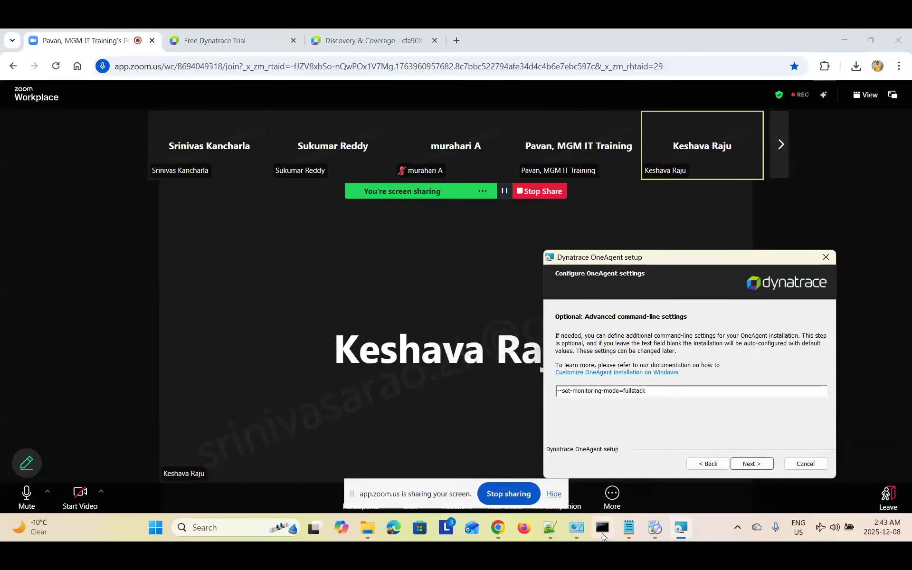
left_click(602, 528)
left_click_drag(547, 181, 701, 180)
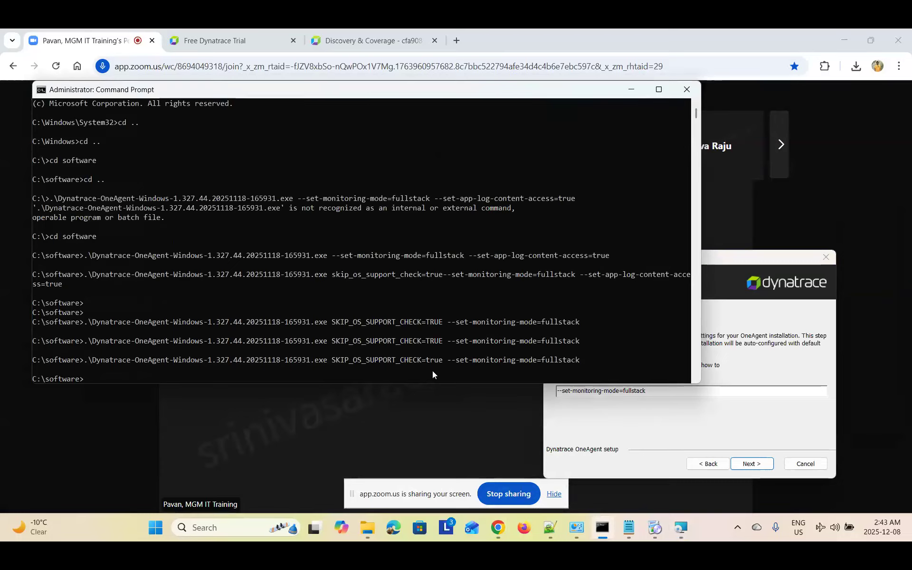
left_click_drag(757, 258, 756, 265)
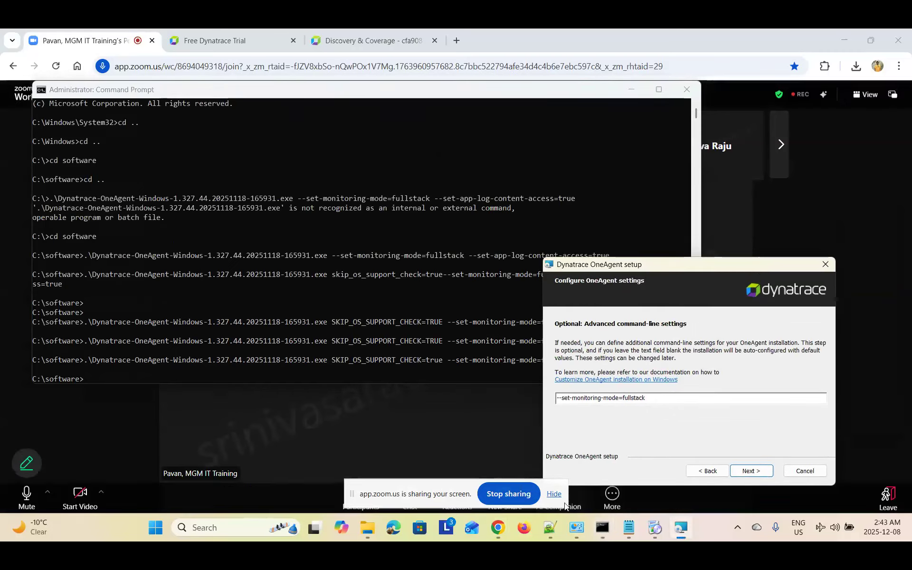
left_click(555, 493)
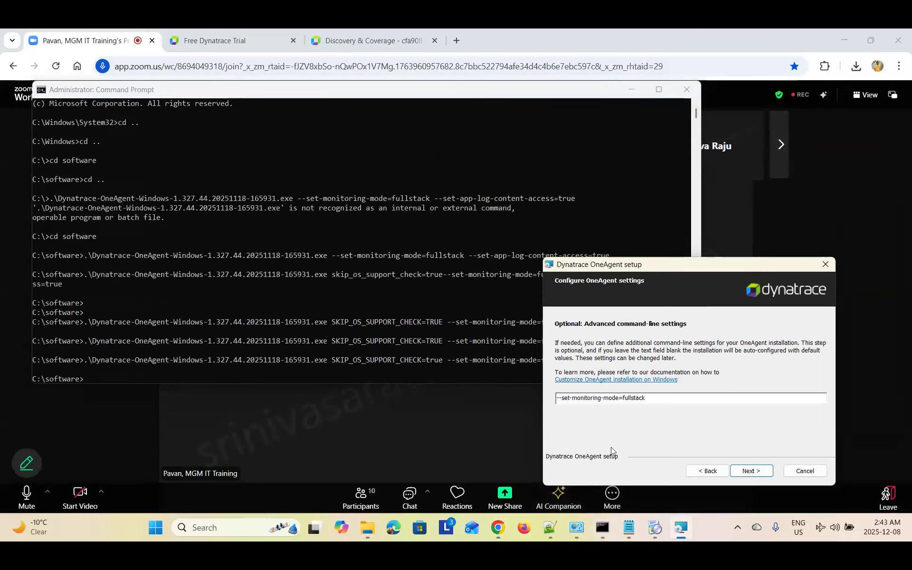
left_click_drag(670, 266, 730, 177)
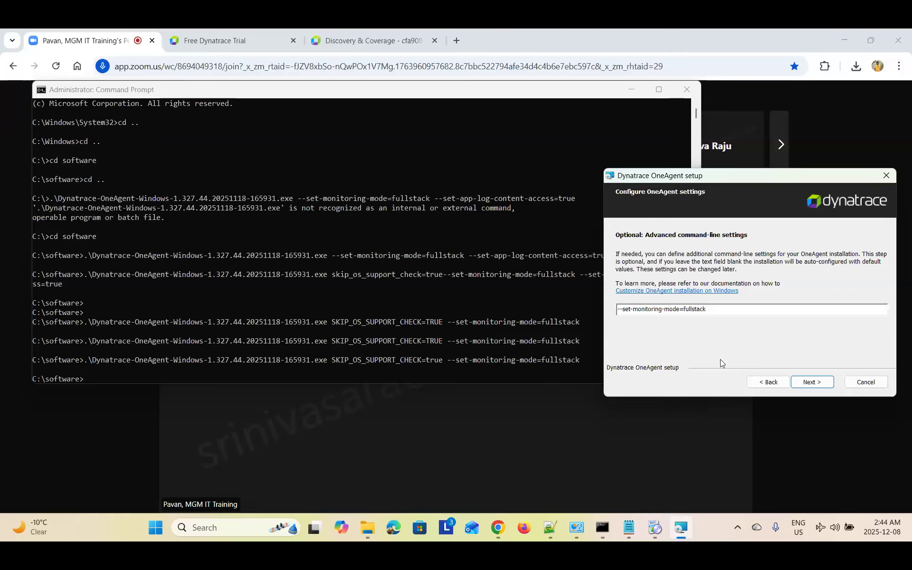
Advance setup through Next and Install, then select the last OneAgent command in Command Prompt.
left_click(811, 383)
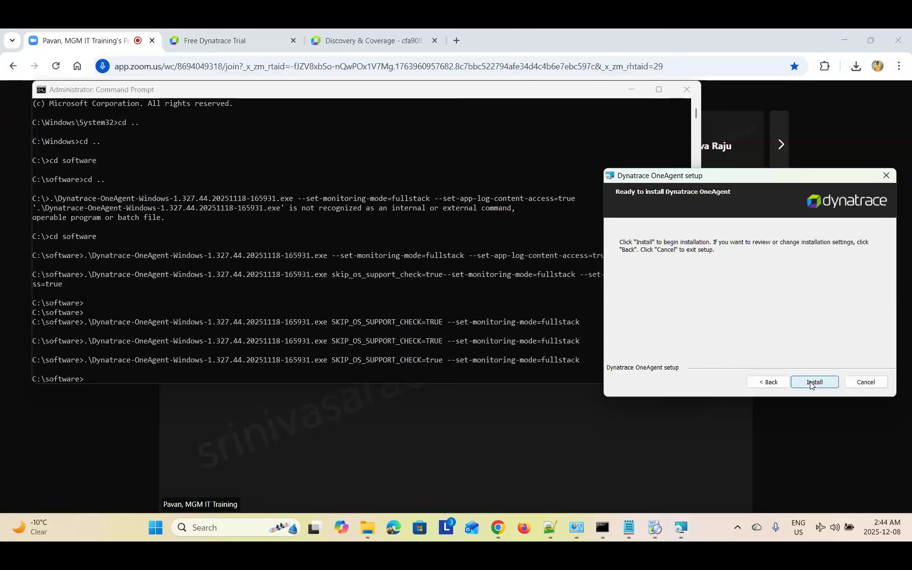
left_click(813, 383)
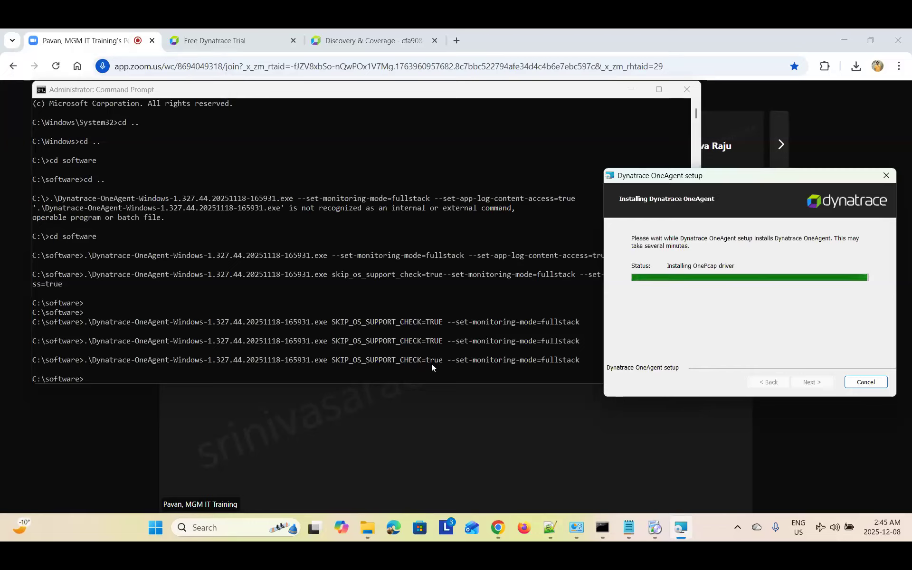
left_click(579, 361)
left_click_drag(583, 360, 87, 361)
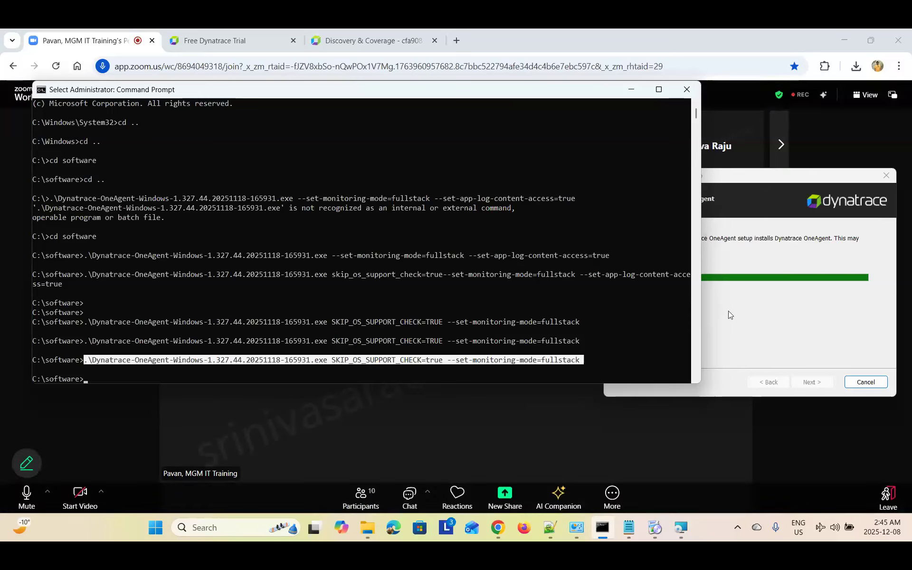
Send the OneAgent install command with SKIP_OS_SUPPORT_CHECK=true to everyone in the Zoom chat.
left_click(411, 498)
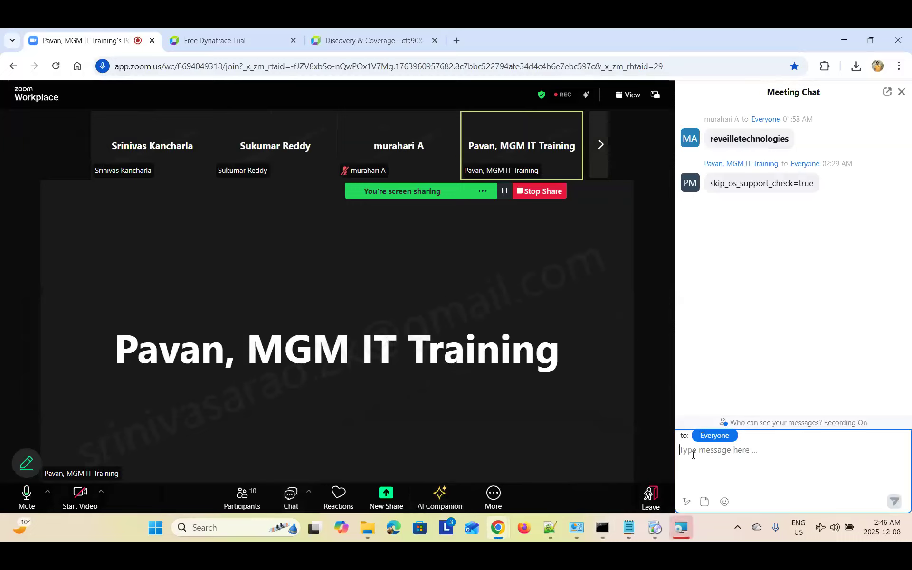
left_click(690, 454)
type(".\\Dynatrace-OneAgent-Windows-1.327.44.20251118-165931.exe SKIP_OS_SUPPORT_CHECK=true --set-monitoring-mode=fullstack")
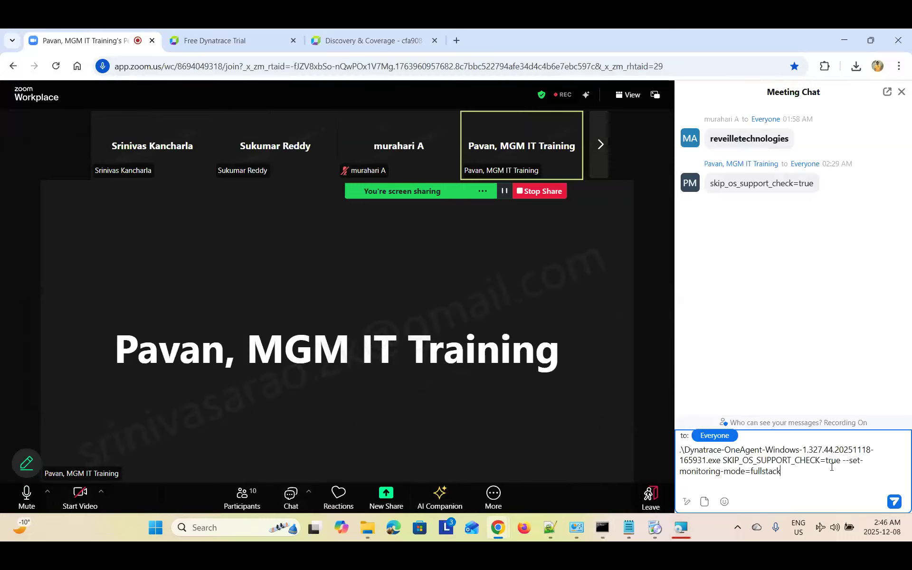
key("Return")
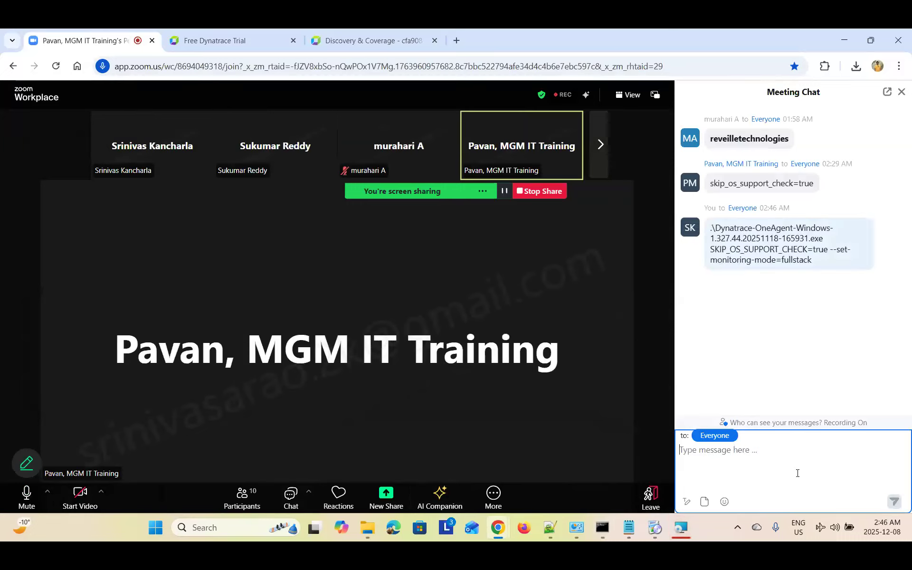
type("q")
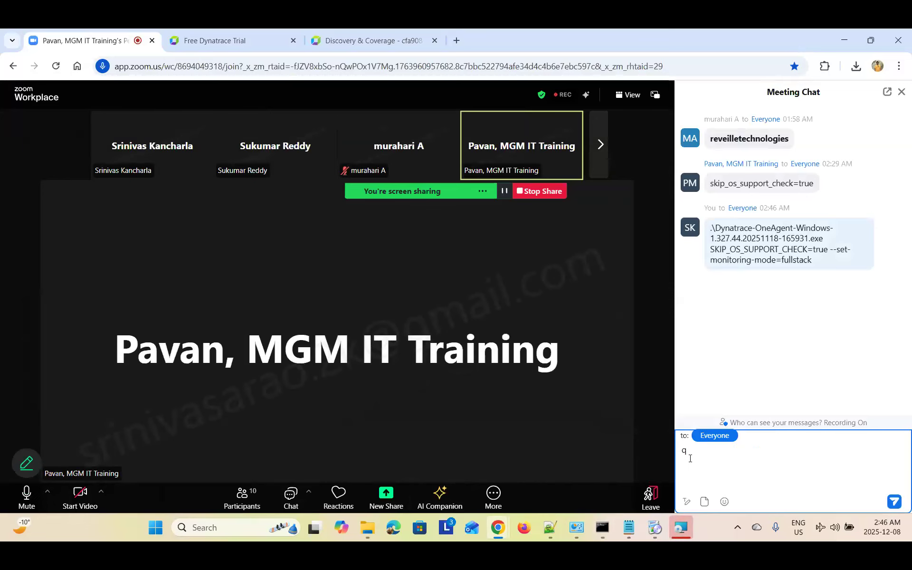
key("alt+Tab")
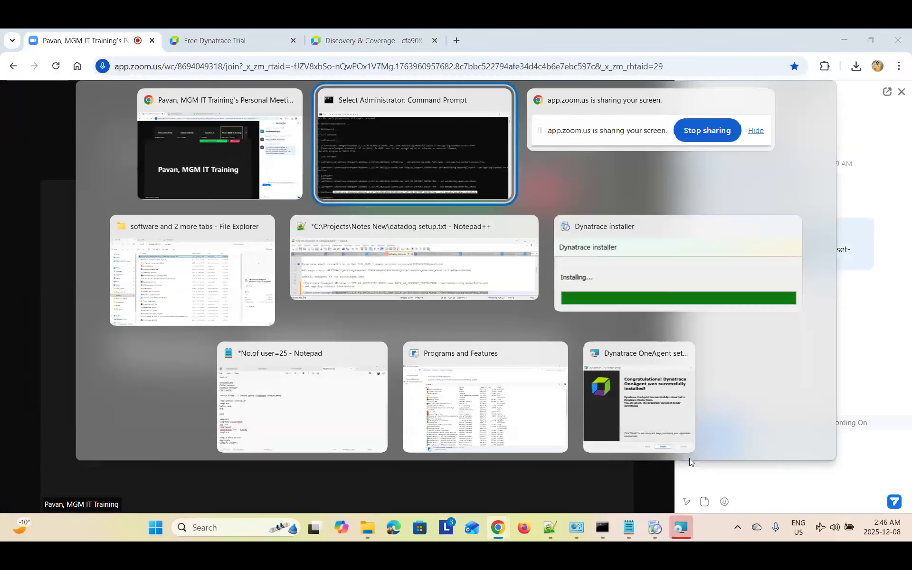
Bring the Dynatrace installer's Installing progress window in front of the Command Prompt.
left_click(654, 526)
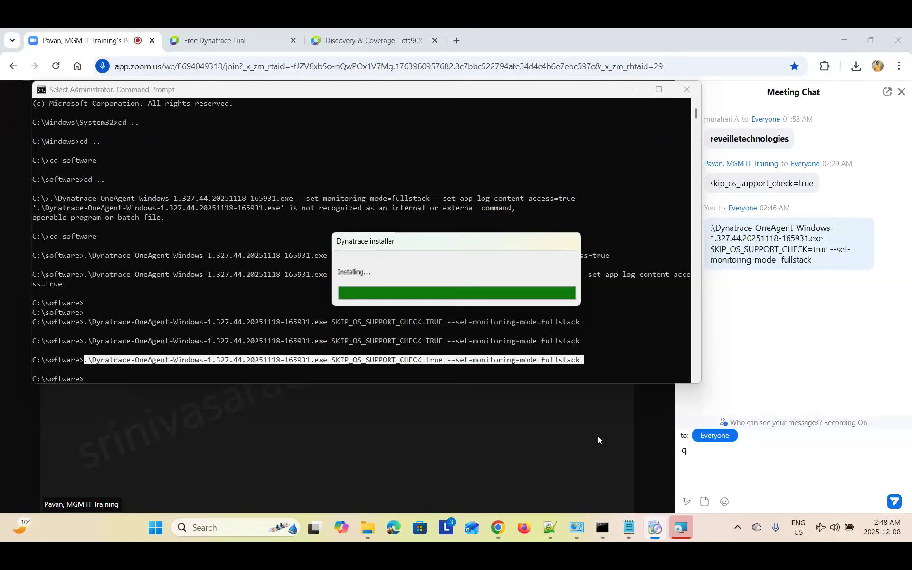
mouse_move(591, 435)
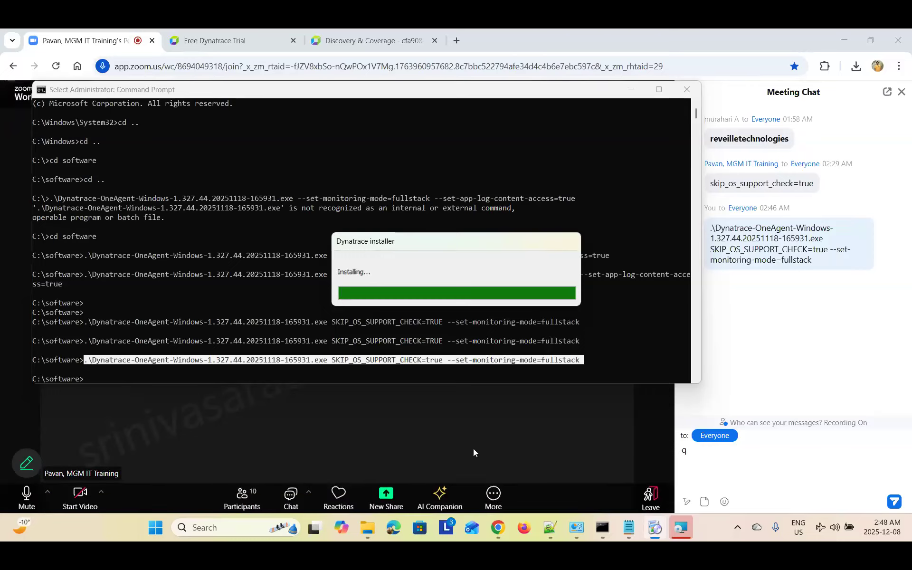
Browse File Explorer from the software folder to Windows-SSD (C:) and This PC, then minimize it.
left_click(366, 538)
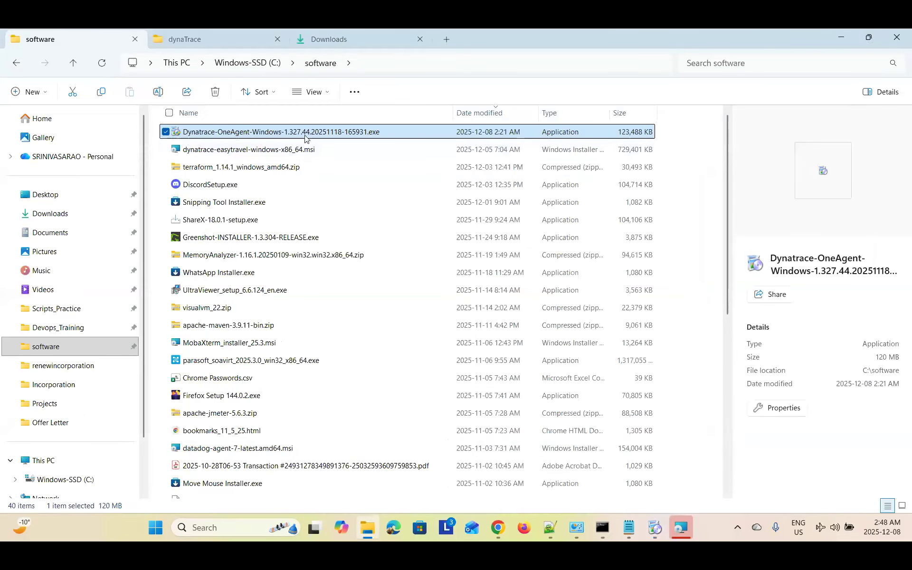
left_click(55, 481)
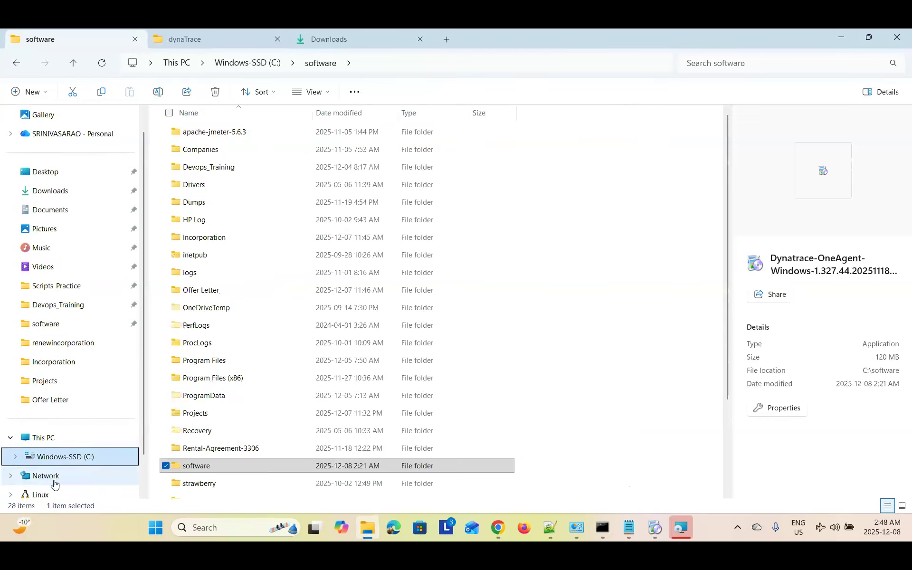
left_click(52, 437)
right_click(60, 439)
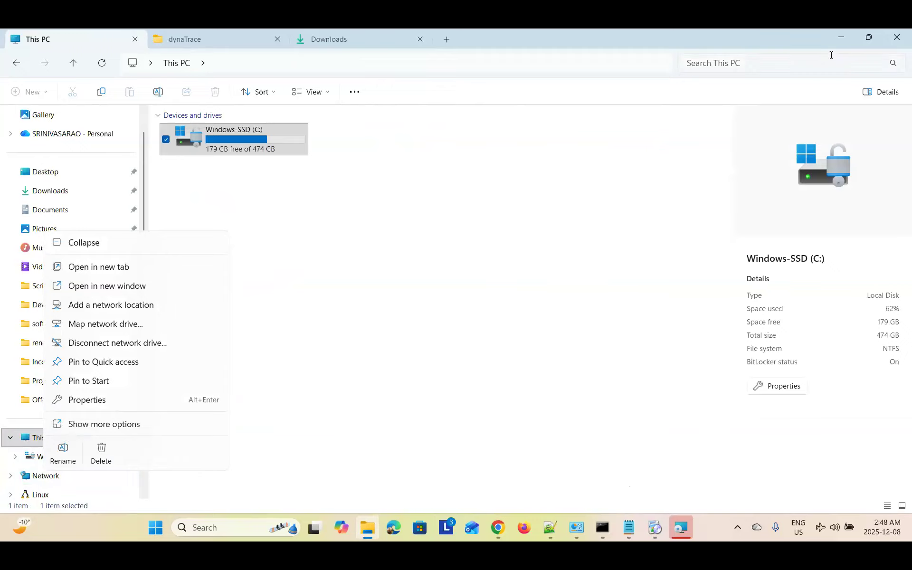
left_click(842, 30)
left_click(843, 33)
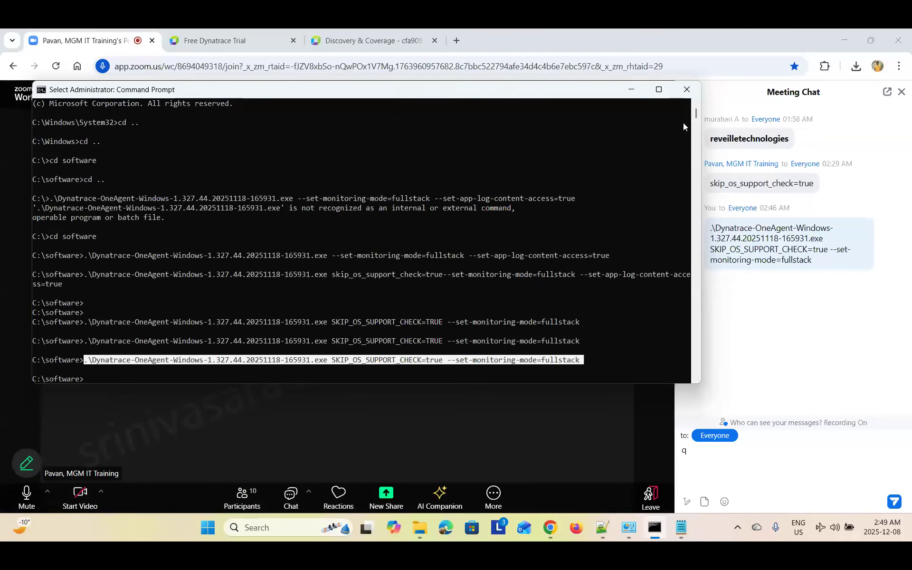
Close the Command Prompt and open the OneAgent deployment status from Discovery & Coverage.
left_click(686, 90)
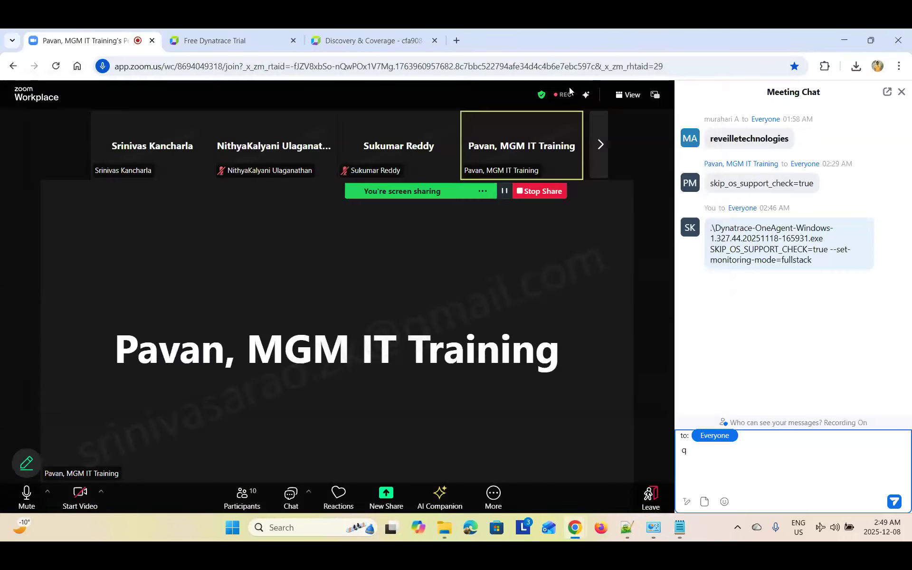
left_click(377, 38)
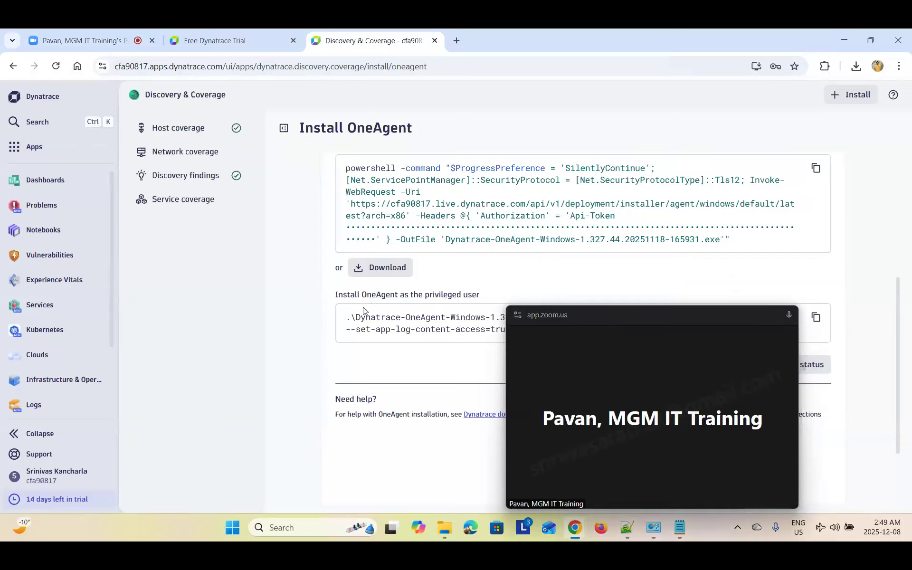
scroll(356, 323, "down", 2)
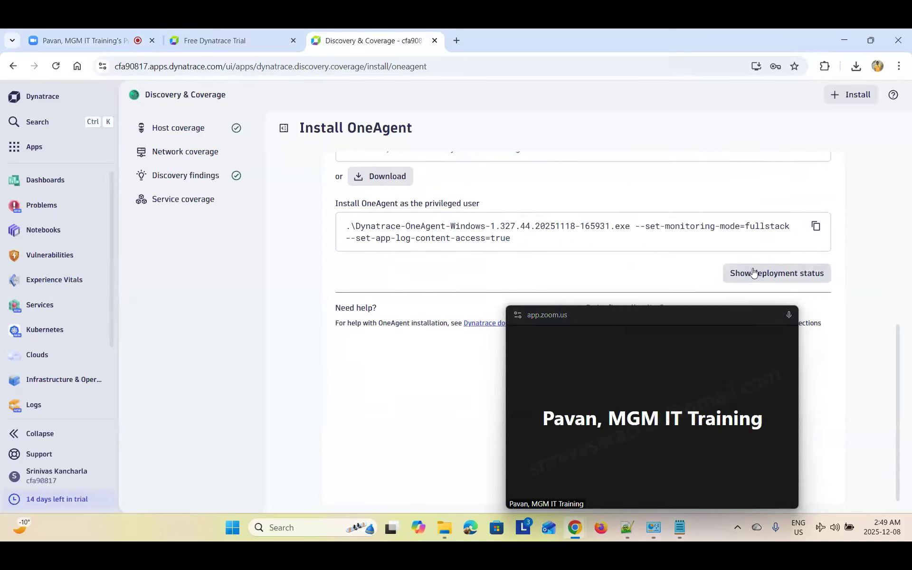
left_click(754, 273)
left_click_drag(718, 313, 813, 372)
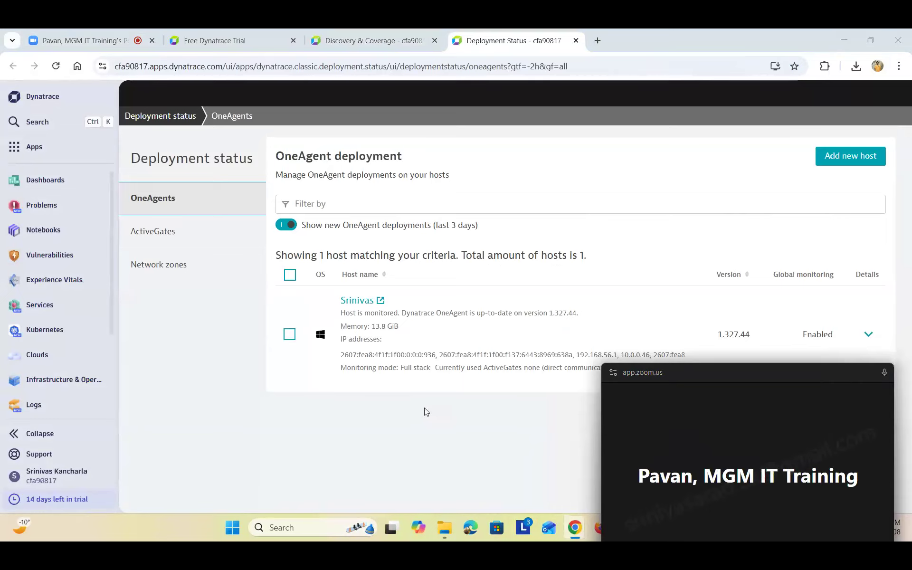
left_click(295, 531)
type("cm")
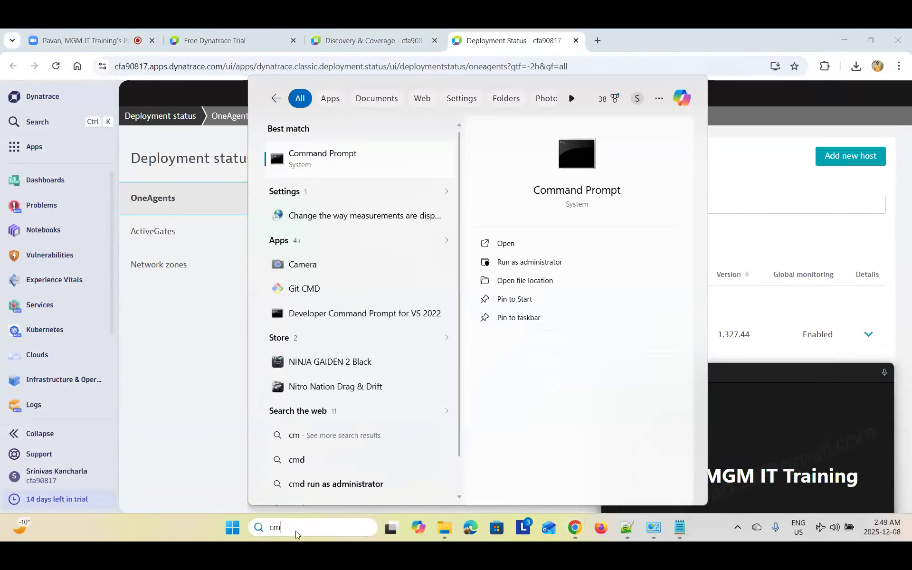
left_click(519, 247)
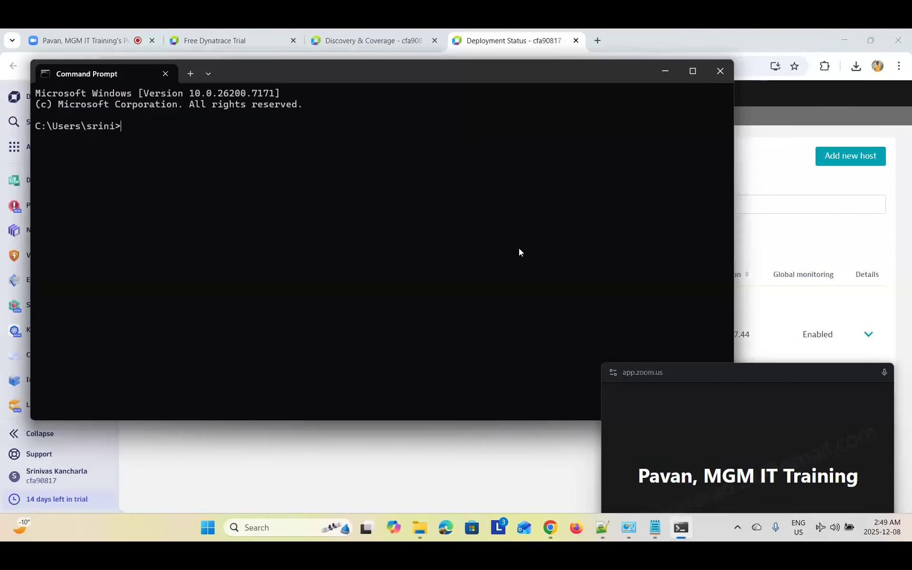
type("hostn")
type("ame")
key("Return")
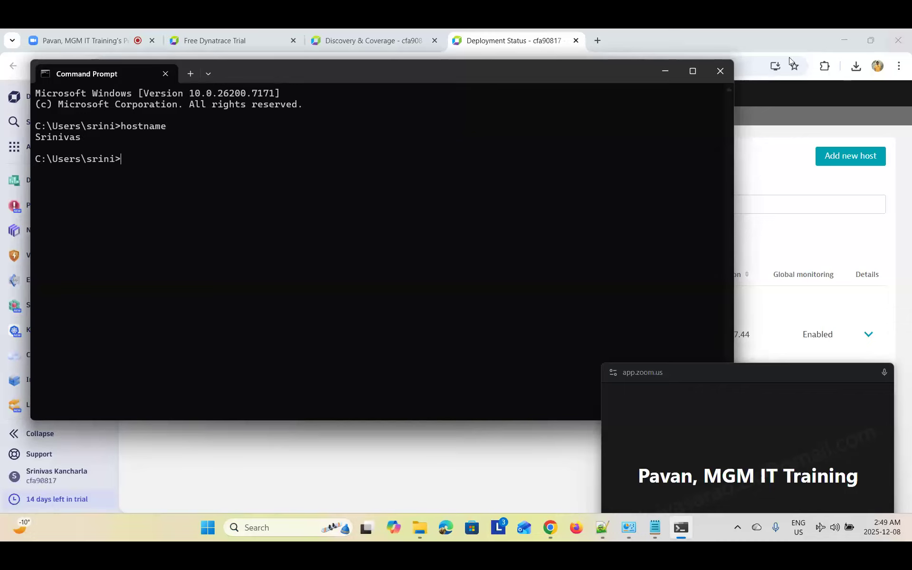
left_click(720, 70)
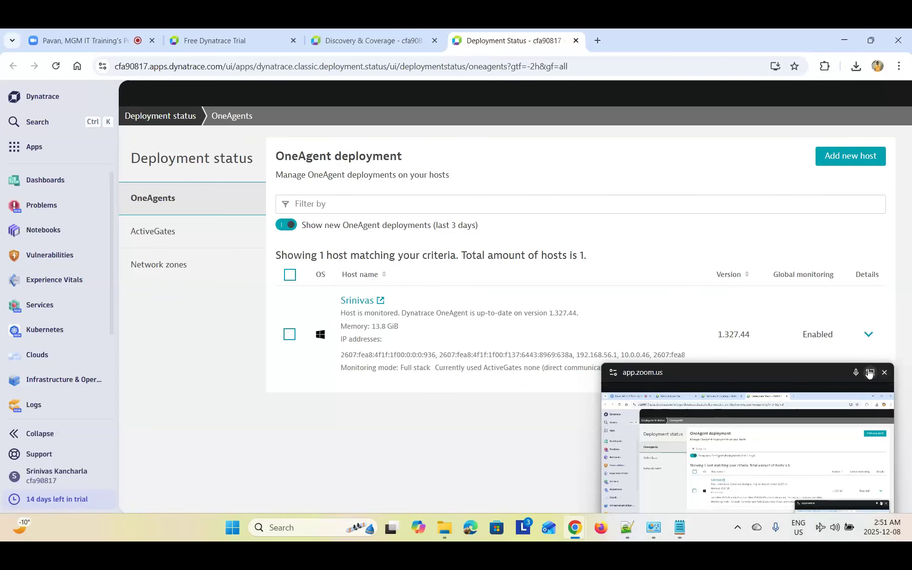
Stop and re-share the Zoom screen, closing the Command Prompt and dismissing the sharing notice.
left_click(869, 373)
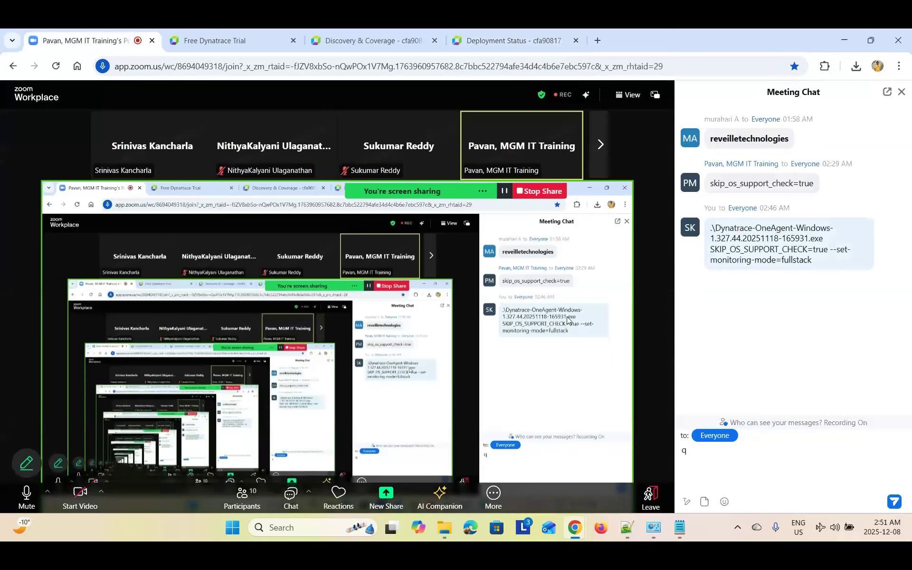
left_click(845, 32)
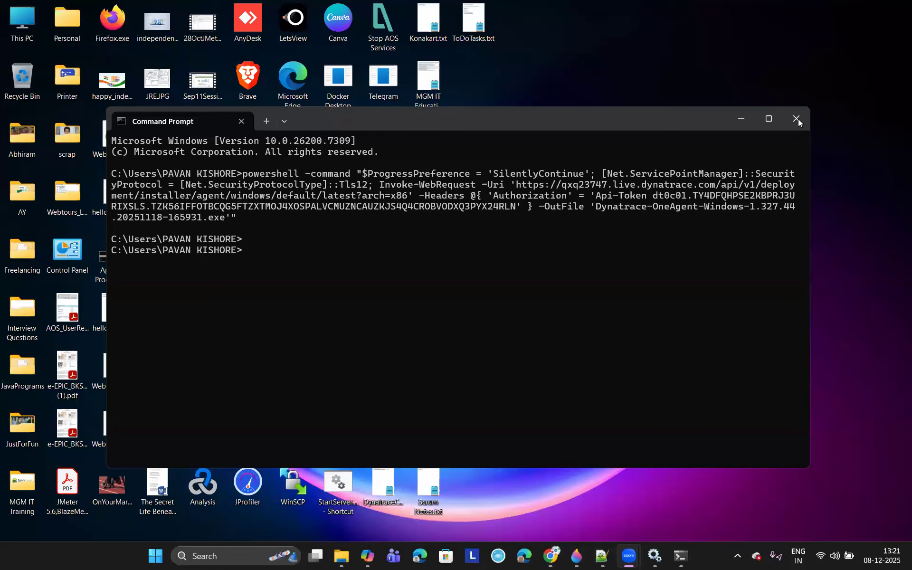
left_click(796, 119)
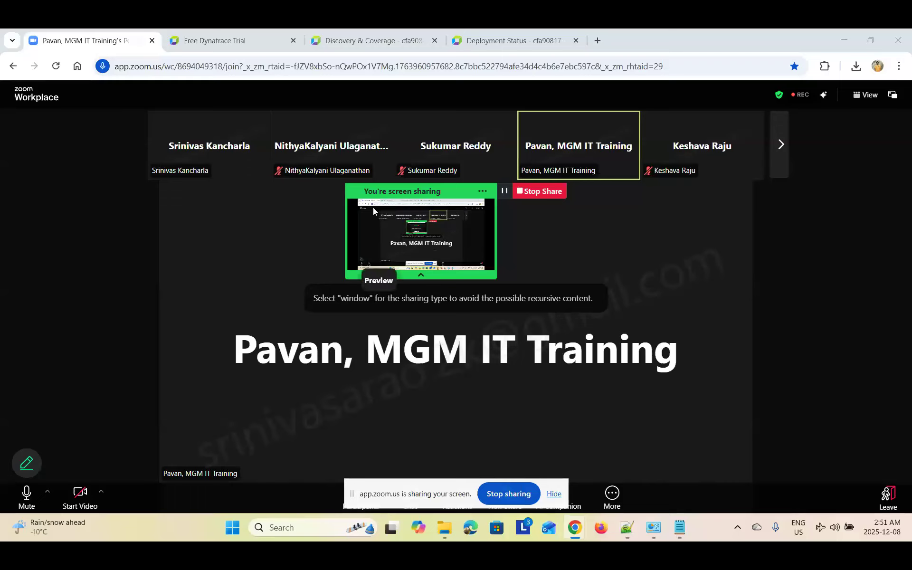
left_click(554, 494)
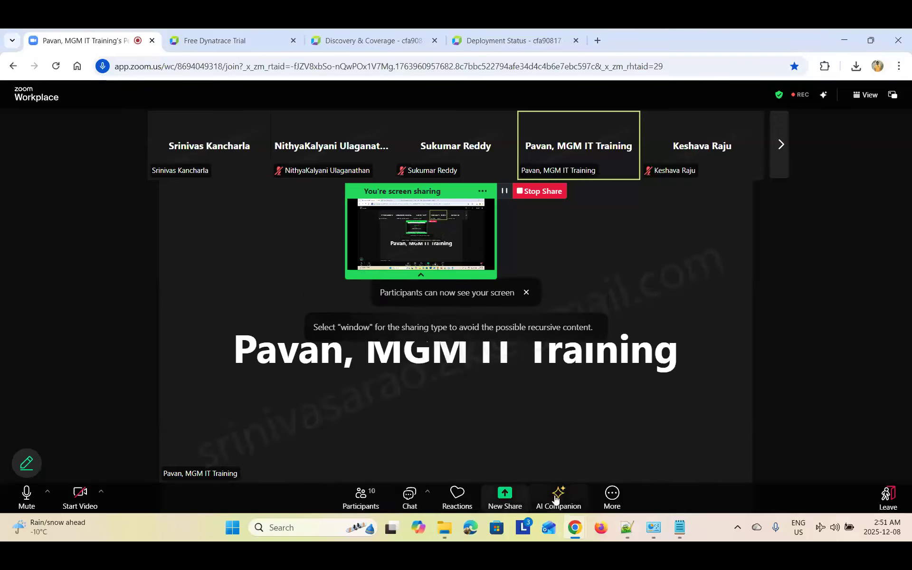
left_click(476, 44)
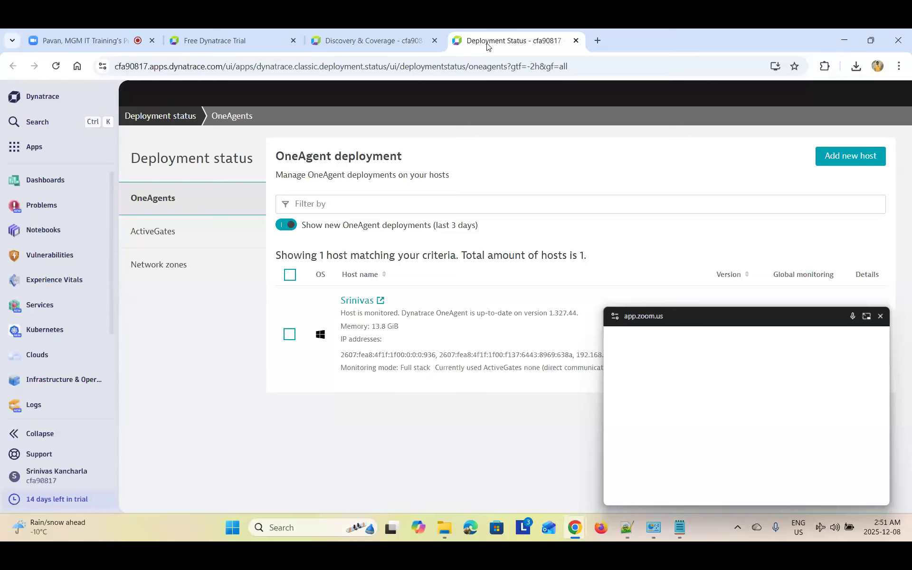
left_click_drag(671, 315, 689, 417)
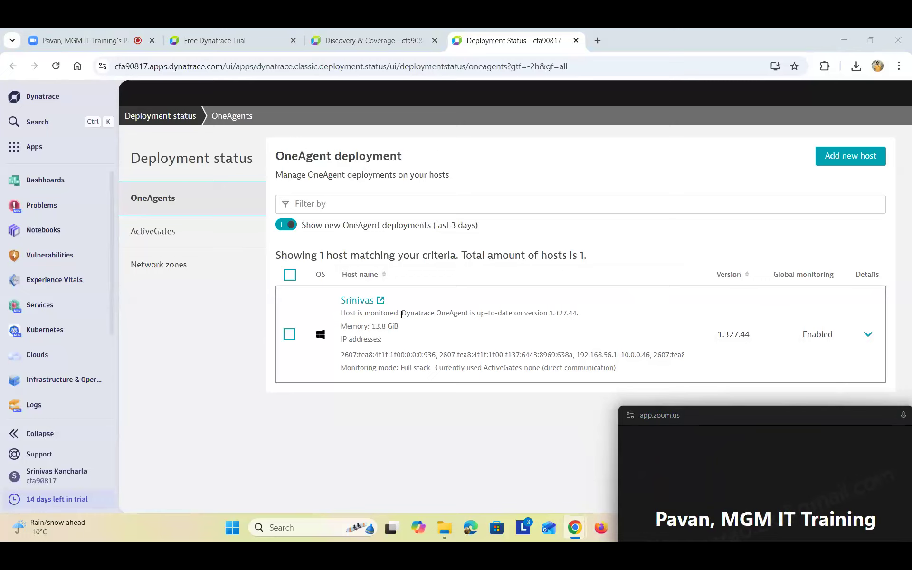
left_click_drag(341, 355, 617, 358)
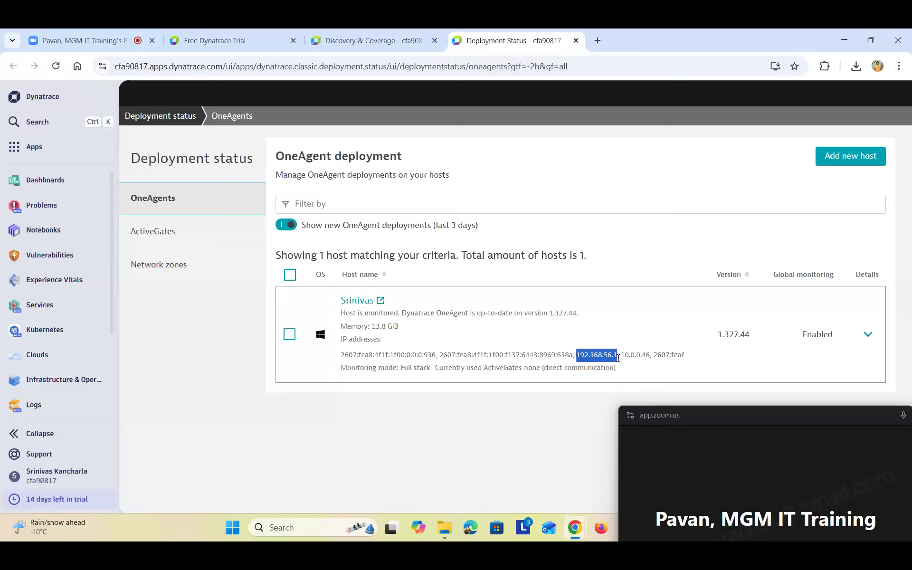
left_click(645, 371)
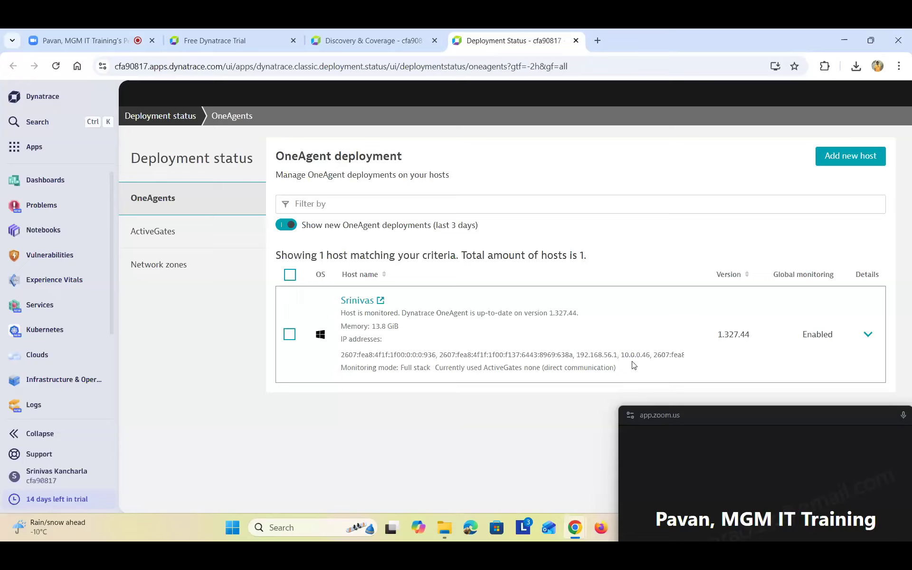
Expand the host's details to review its processes, then open the host in Infrastructure & Operations.
left_click(868, 333)
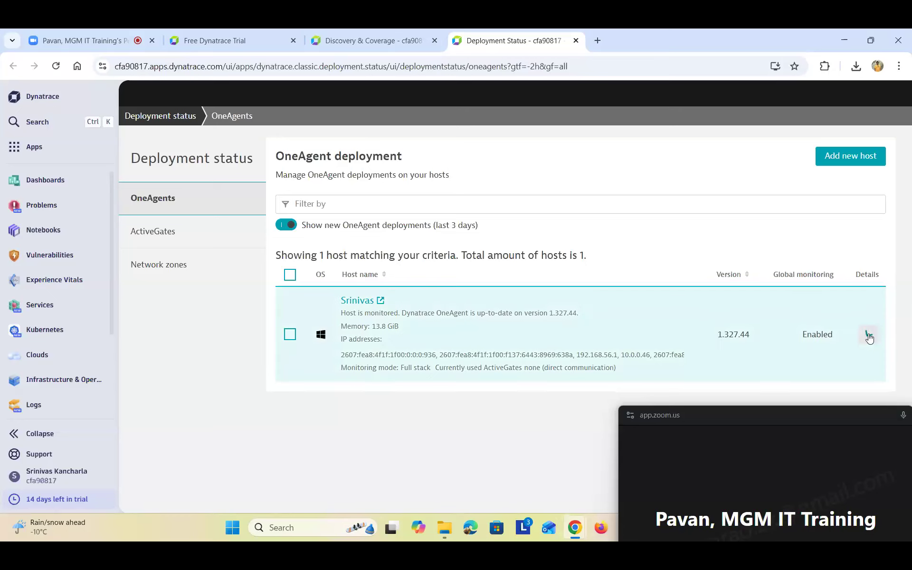
left_click_drag(906, 209, 905, 270)
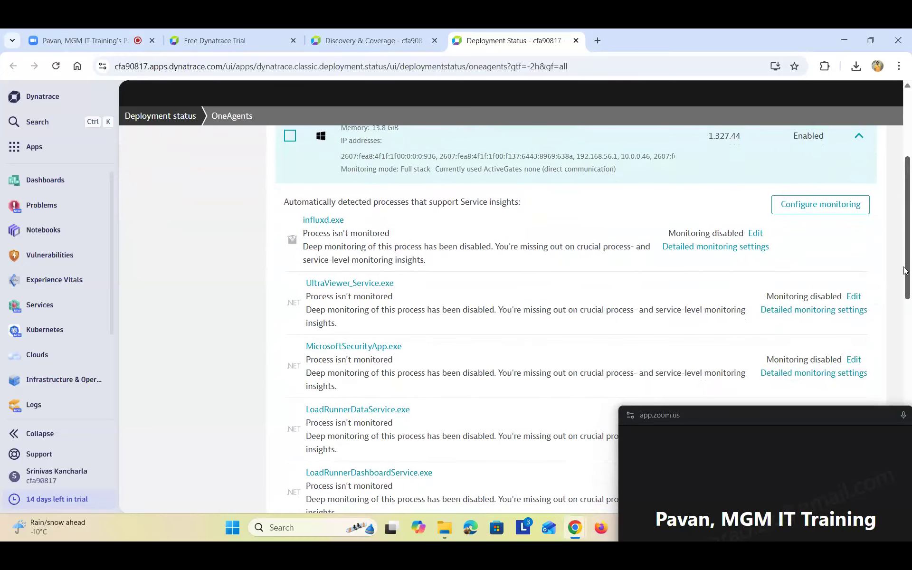
left_click_drag(904, 270, 904, 306)
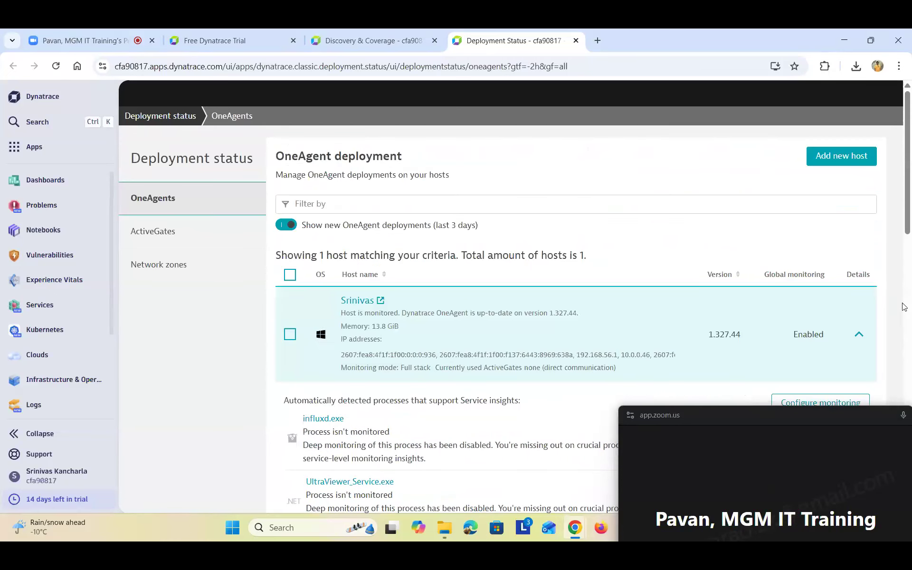
left_click_drag(907, 228, 874, 234)
scroll(383, 262, "up", 2)
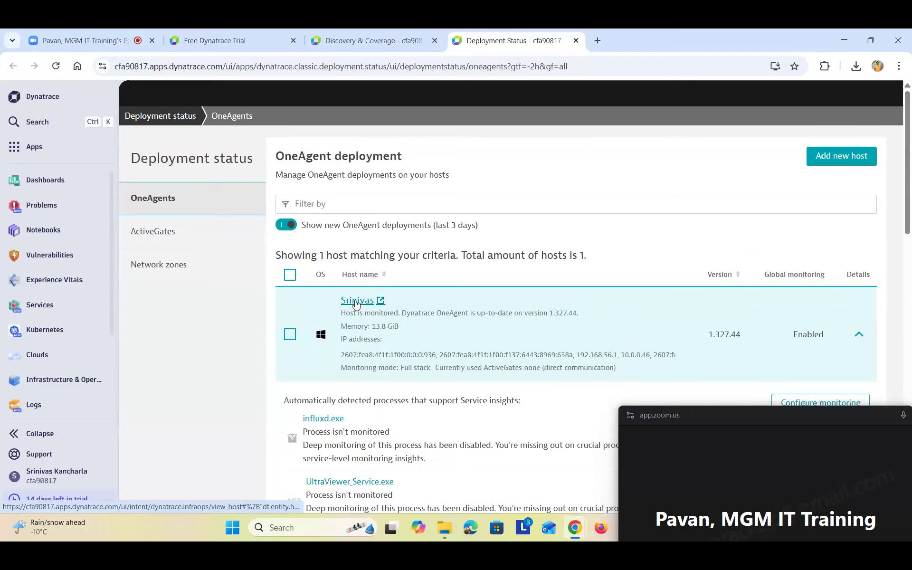
left_click(381, 301)
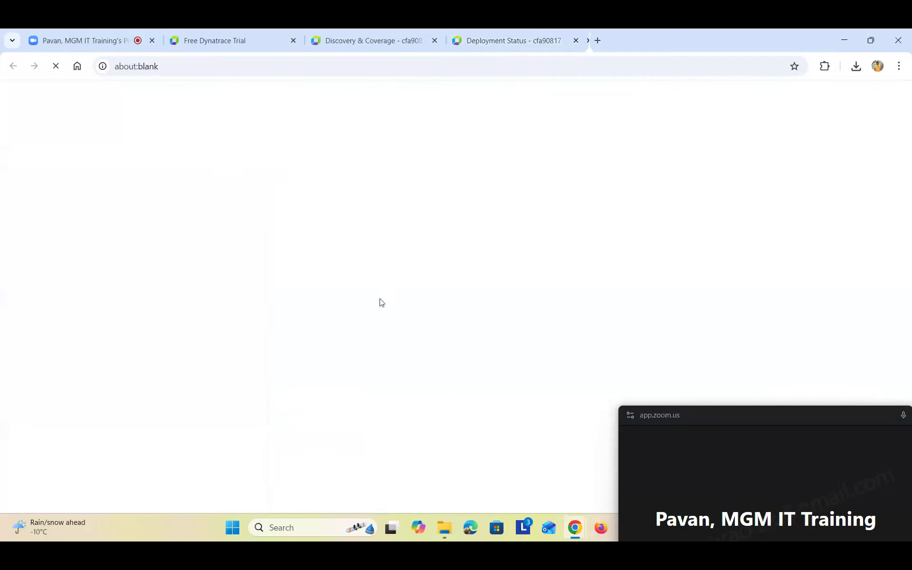
left_click(508, 39)
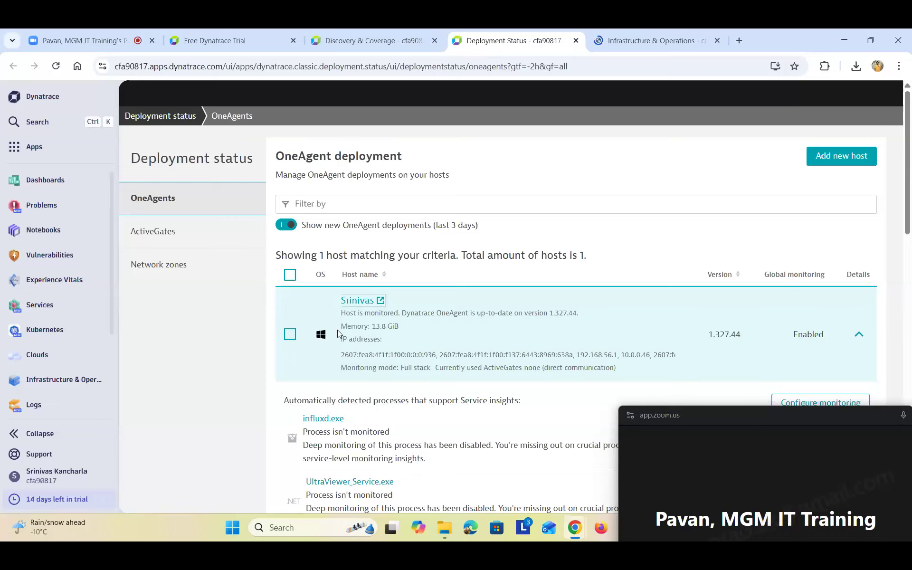
Open the host's Infrastructure & Operations page and show its Processes tab.
left_click(641, 38)
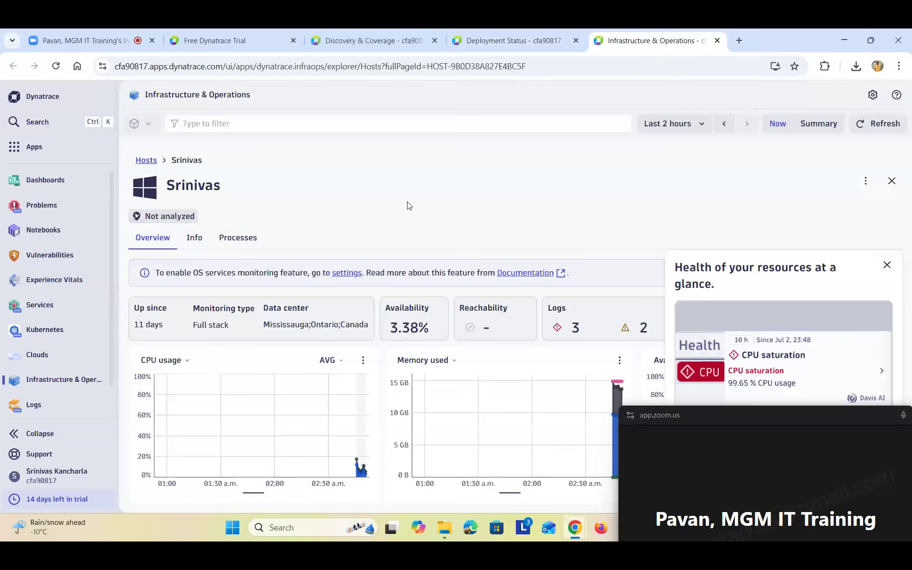
left_click_drag(857, 411, 887, 525)
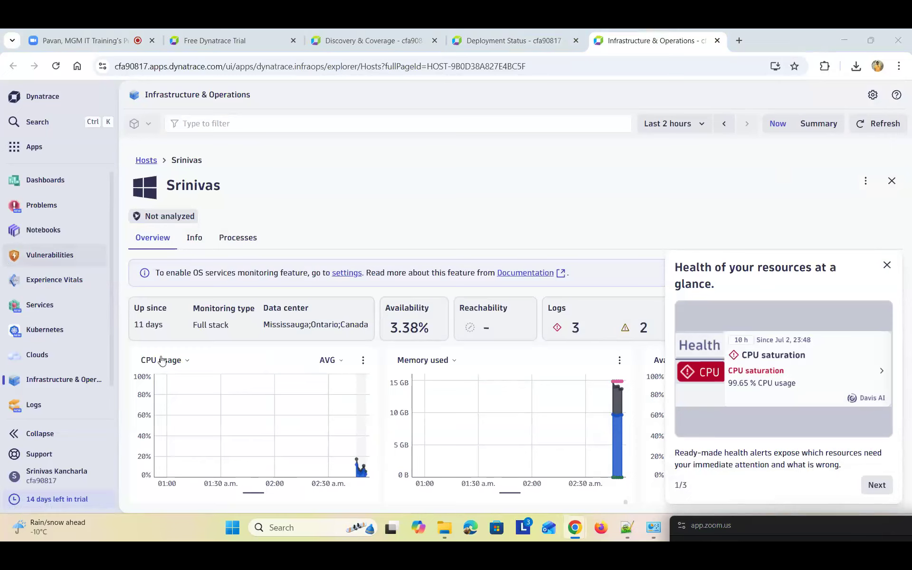
left_click(240, 238)
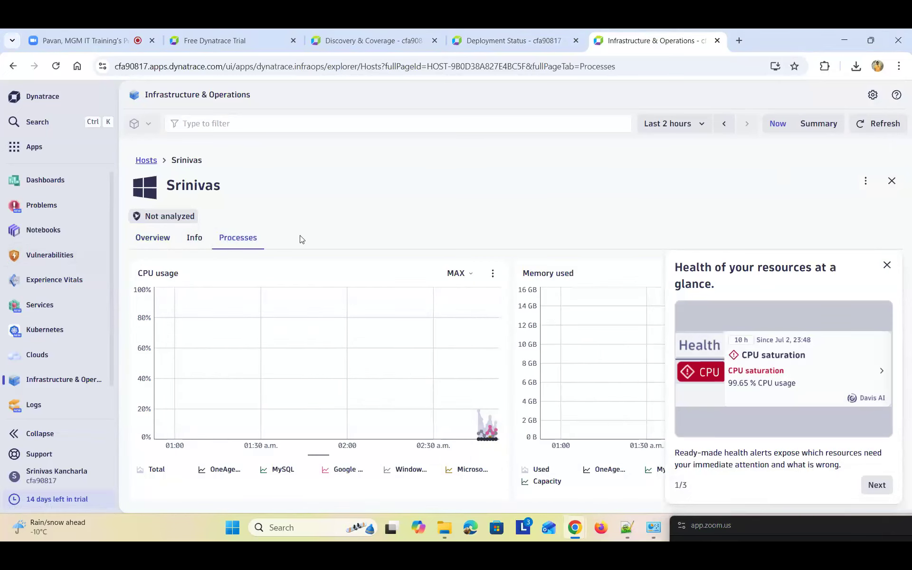
Dismiss the resource health tip and move to page 2 of the host's processes.
left_click_drag(823, 267, 837, 268)
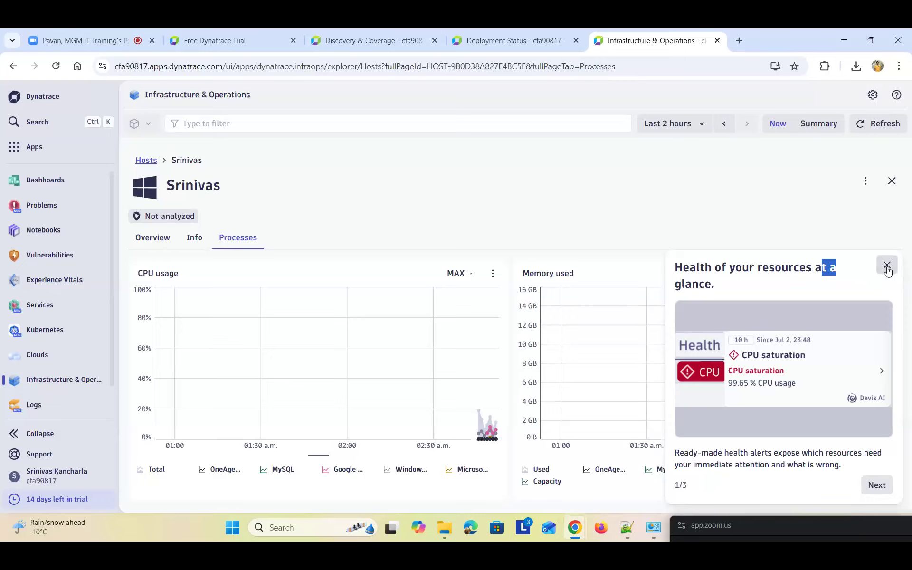
left_click(887, 267)
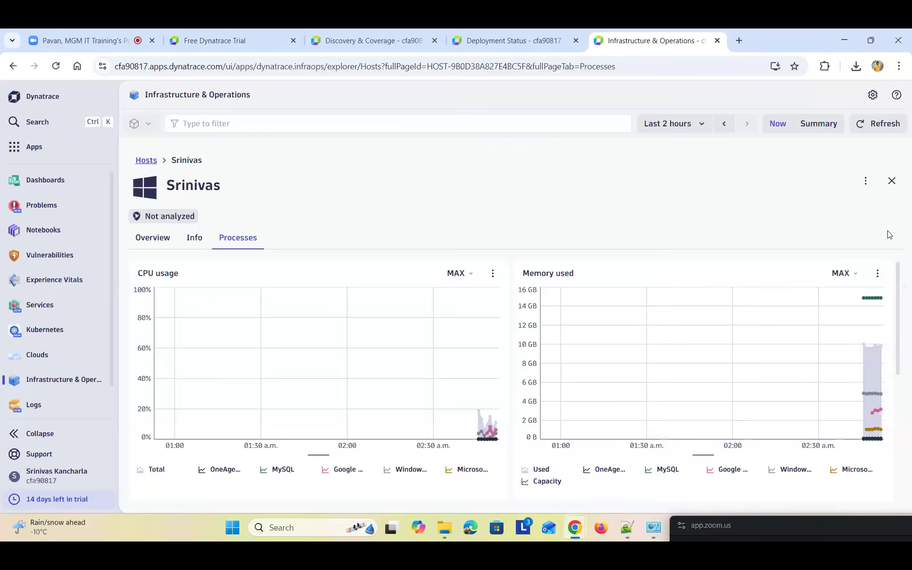
left_click_drag(899, 284, 892, 338)
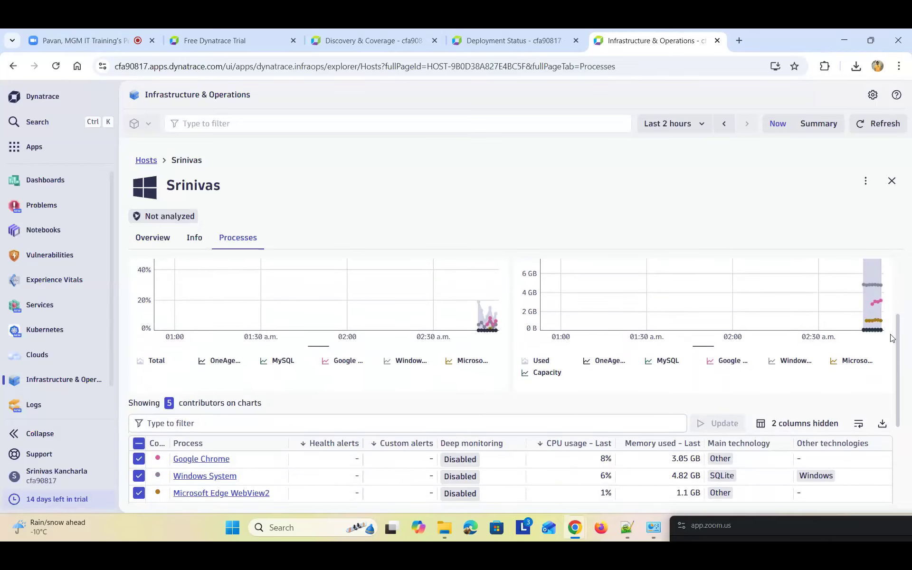
left_click_drag(891, 337, 891, 412)
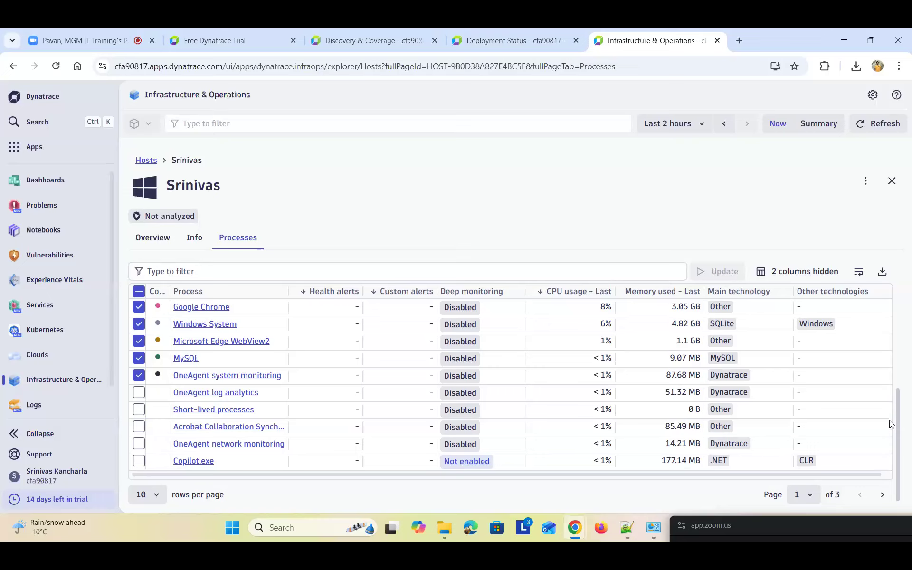
left_click(884, 494)
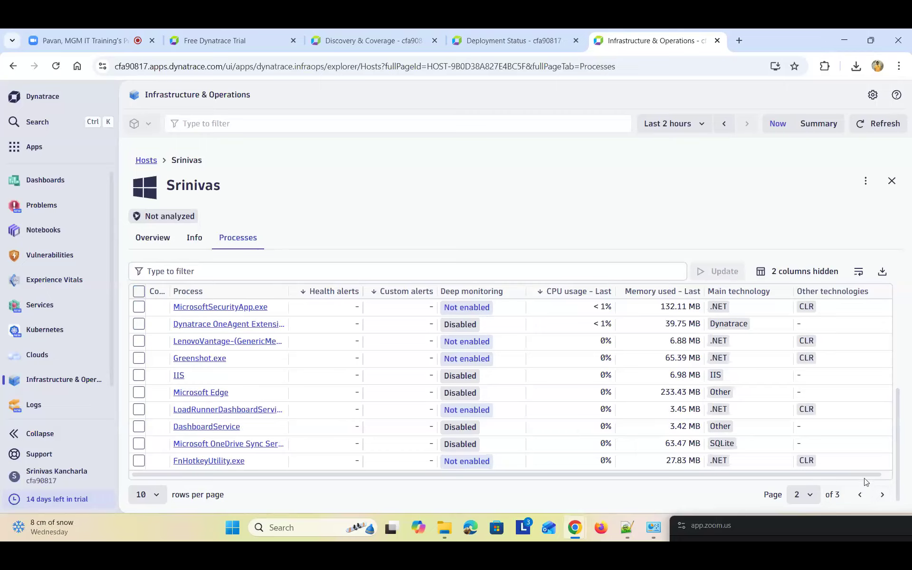
Visit page 3, auto-fit the Process column width, then page back to page 1.
left_click(879, 494)
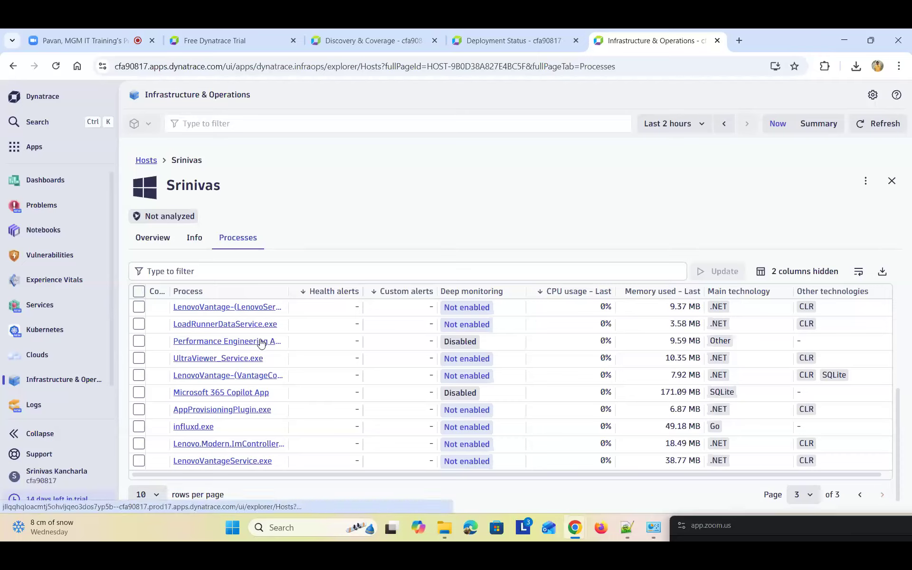
double_click(288, 290)
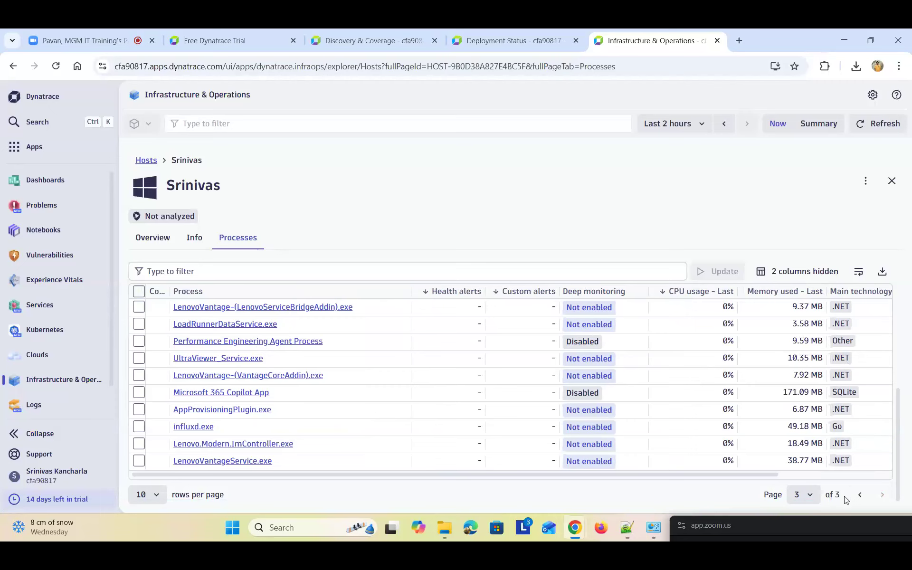
left_click(860, 496)
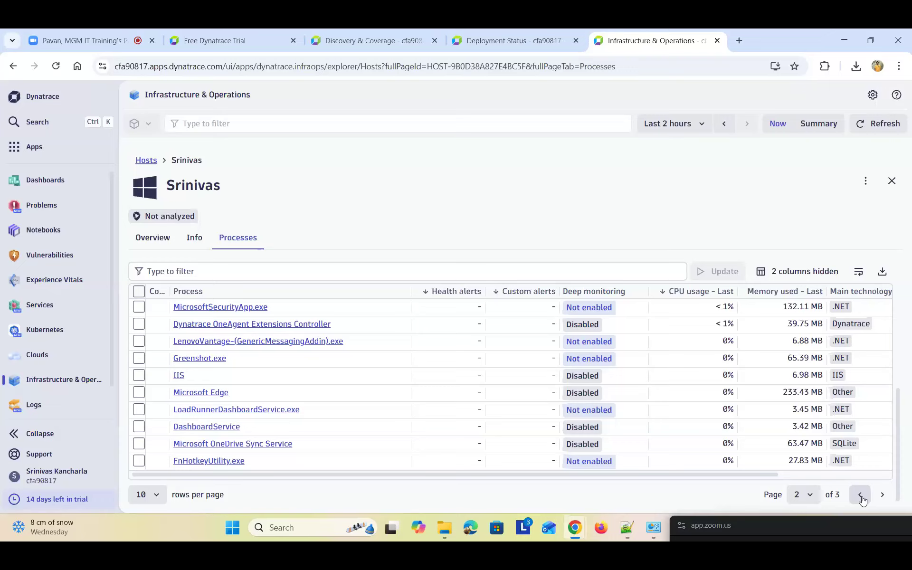
left_click(861, 497)
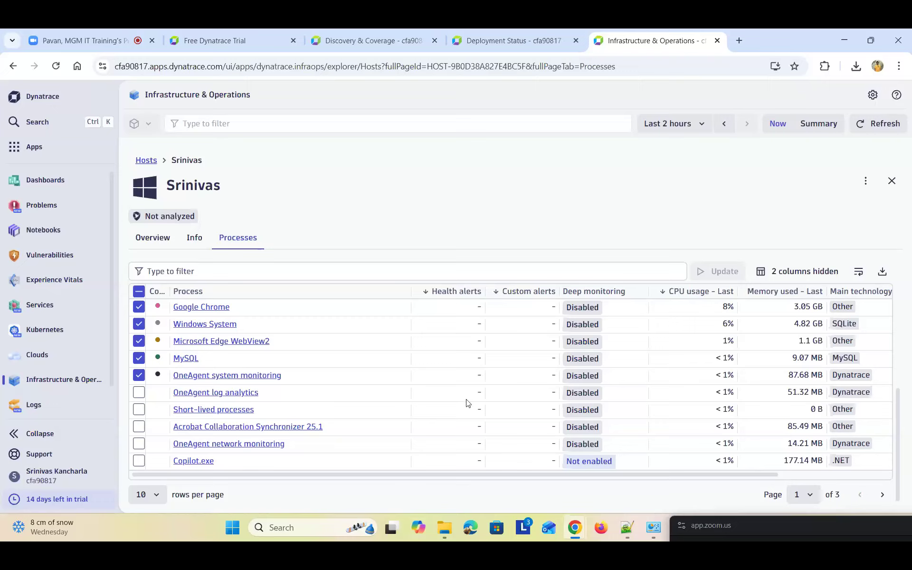
Start KonaKart and its Tomcat server from the desktop shortcut, then launch Services via search.
key("super+d")
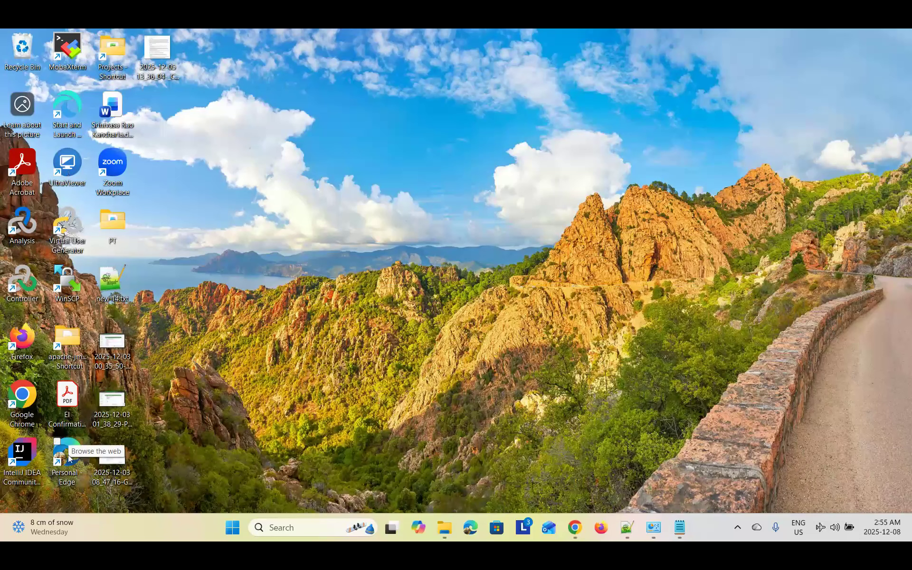
double_click(77, 114)
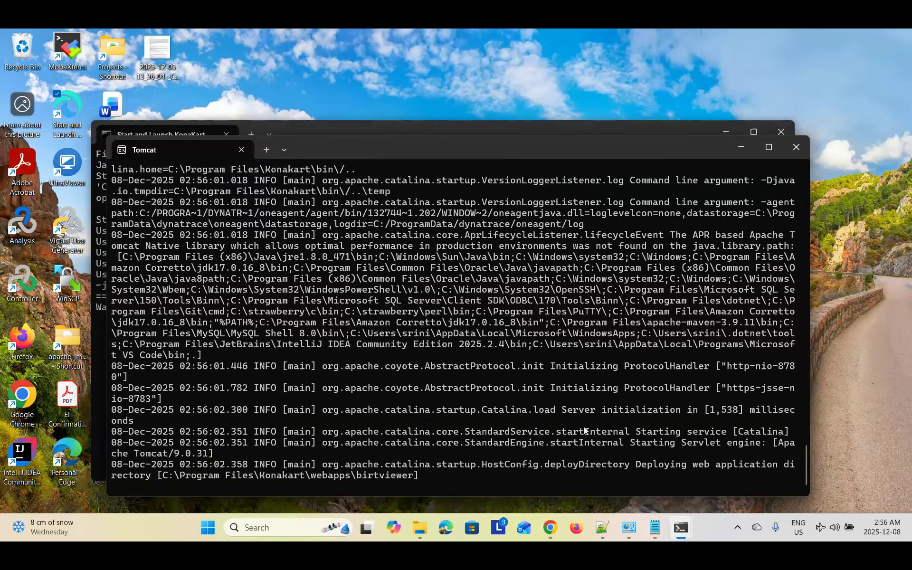
left_click(264, 524)
type("services")
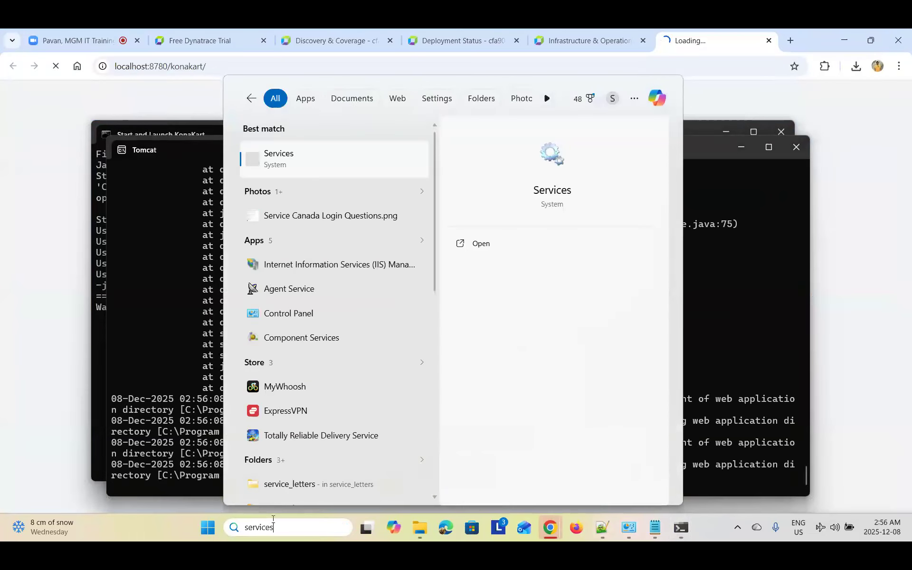
key("Return")
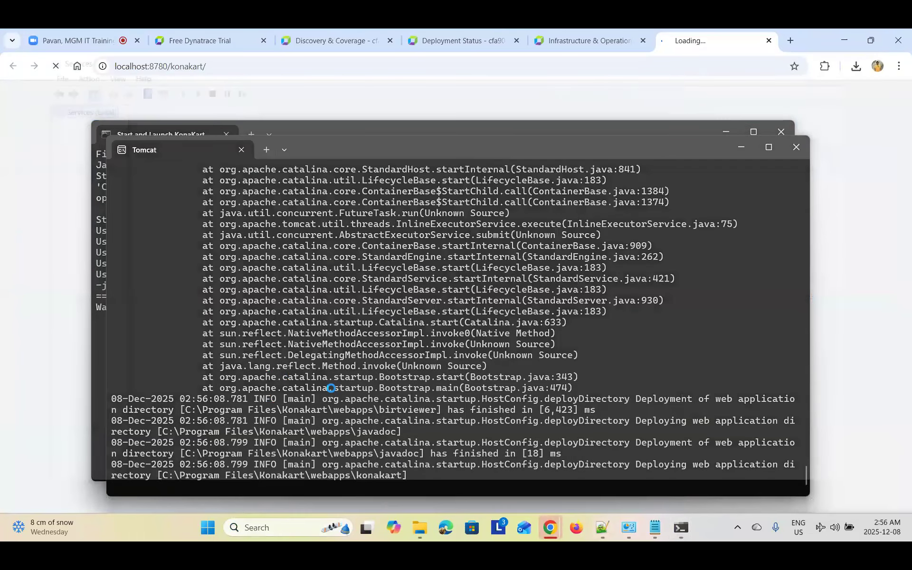
Select the MySQL80 service in Services and confirm it is Running with Automatic startup.
left_click(229, 310)
key("m")
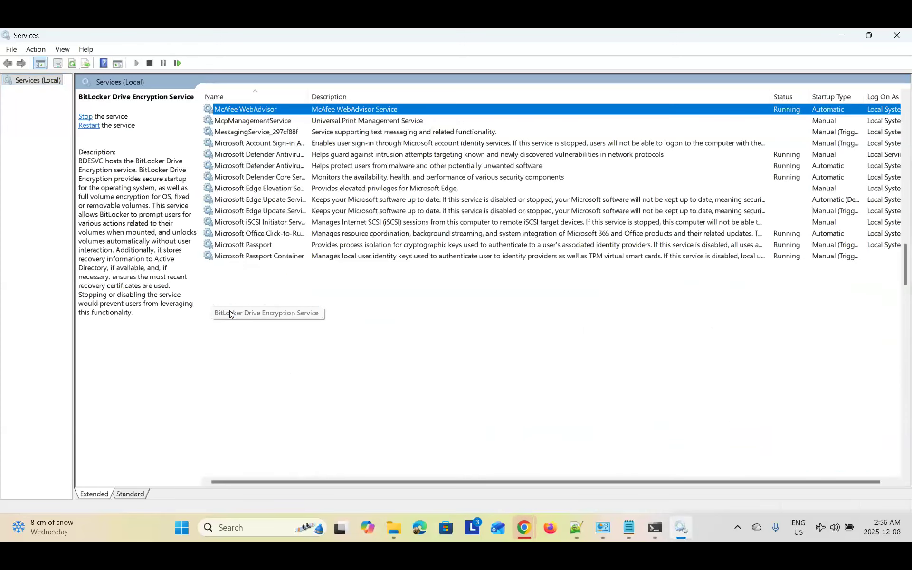
key("y")
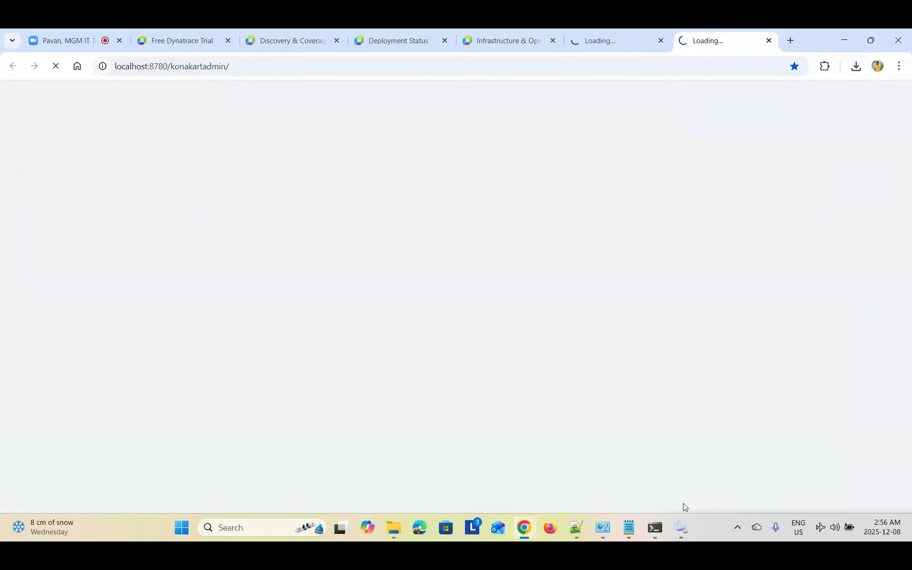
left_click(677, 533)
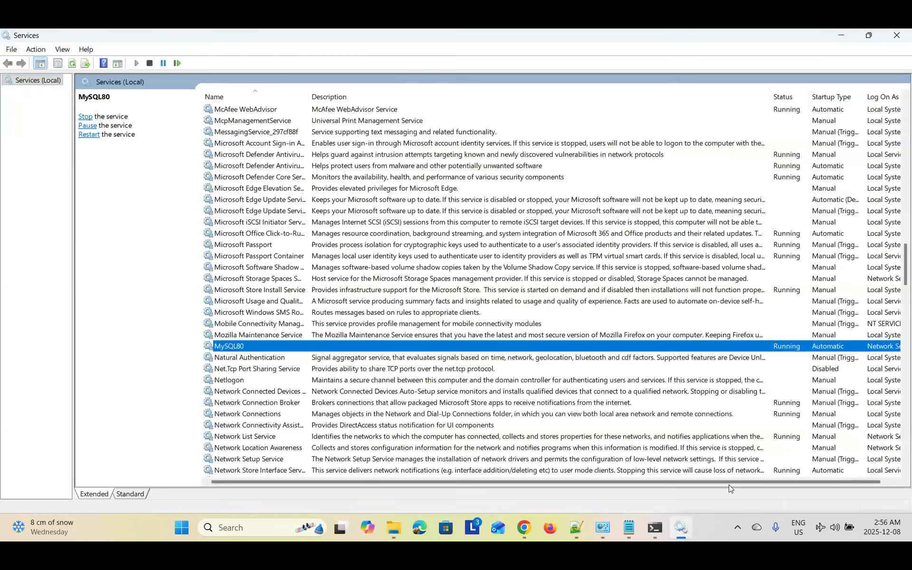
Close Services and return to the Dynatrace host processes tab in Chrome.
left_click(896, 34)
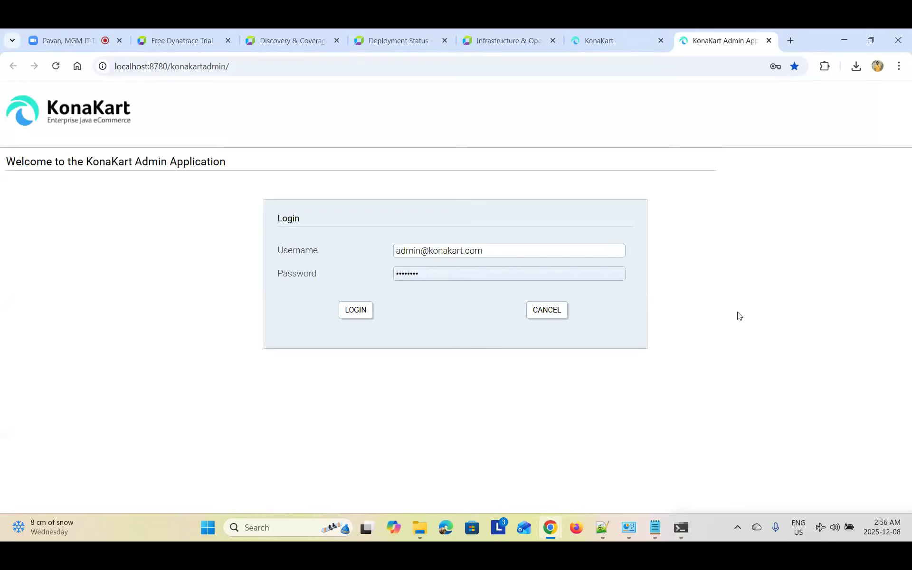
left_click(500, 41)
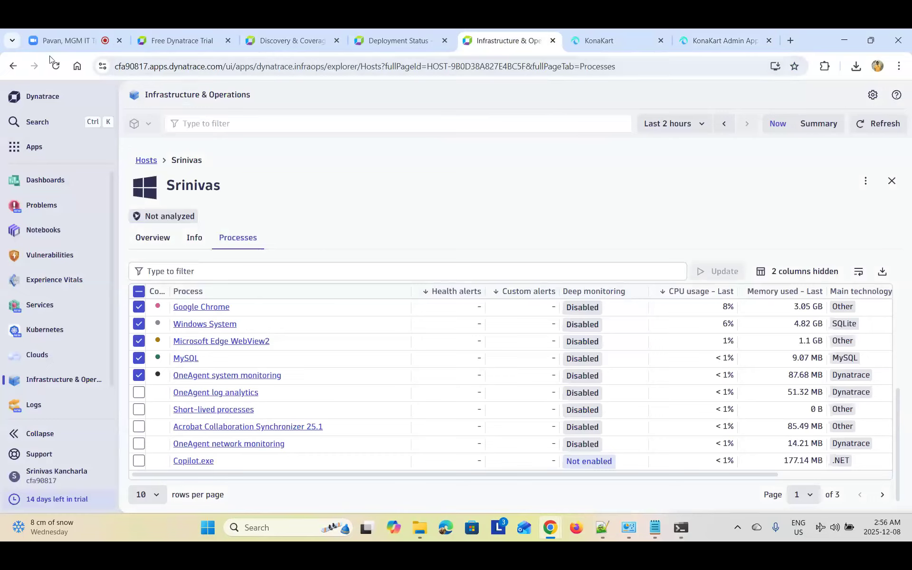
Reload the Windows host's Processes page, page through to page 3, and refresh its data.
left_click(61, 69)
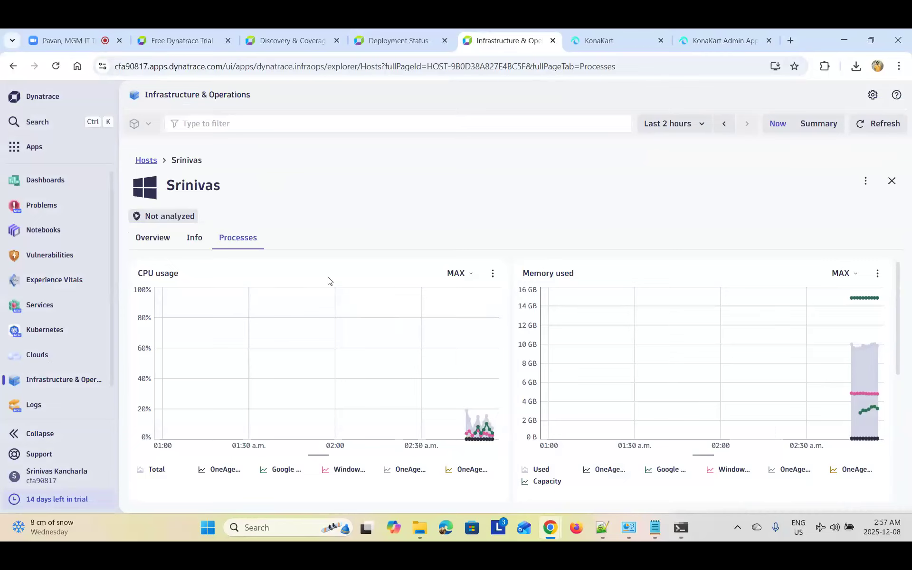
scroll(665, 428, "down", 5)
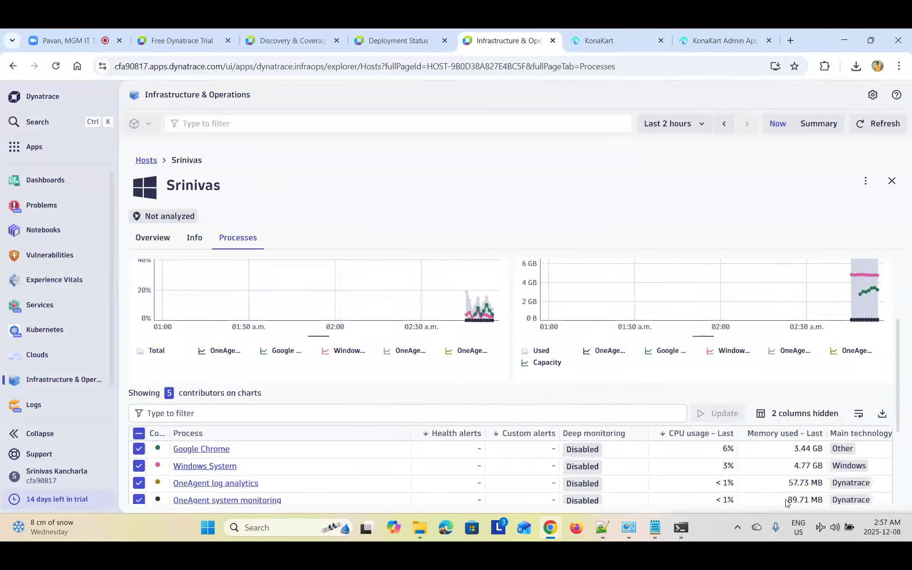
scroll(676, 477, "down", 2)
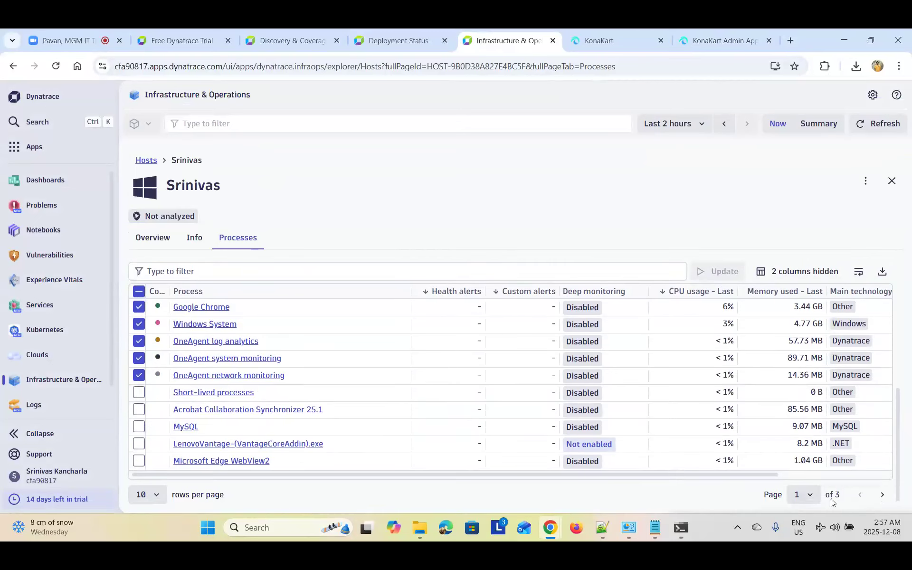
left_click(882, 495)
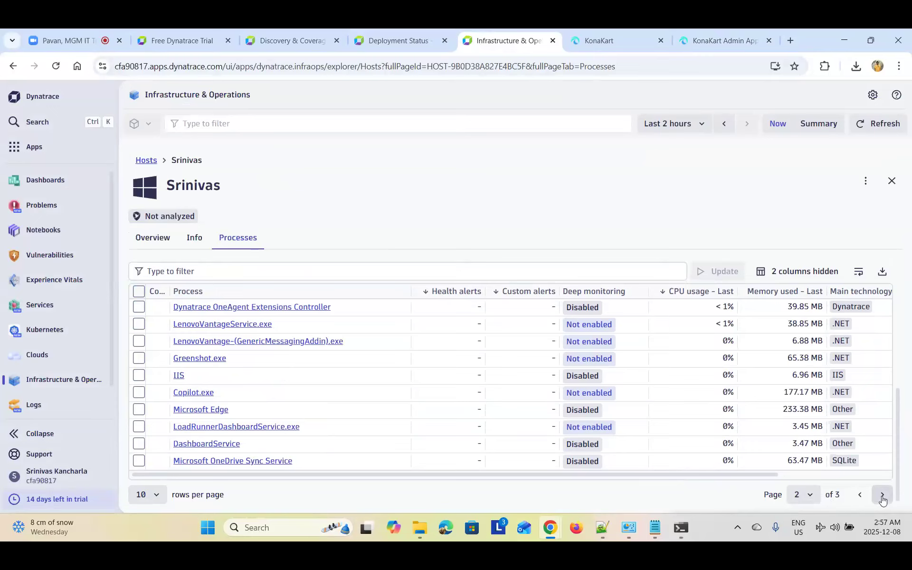
left_click(882, 496)
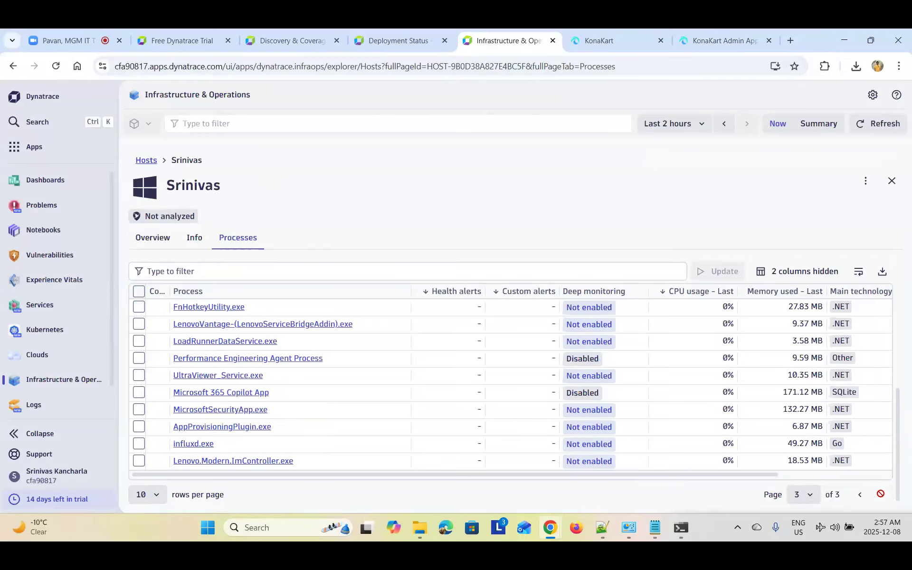
left_click(863, 129)
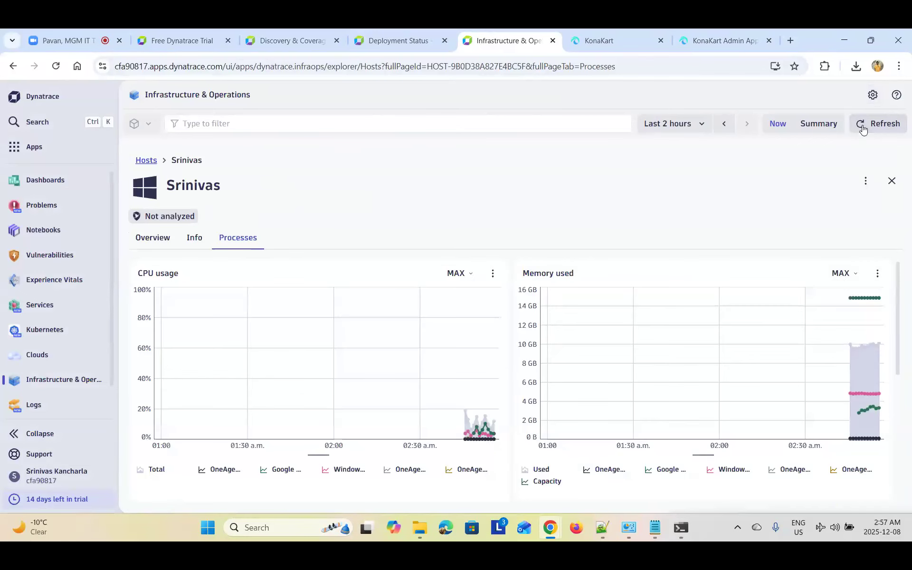
Page to page 4 of 4 showing Konakart on Apache Tomcat with deep monitoring, then stop sharing.
left_click_drag(901, 350, 902, 472)
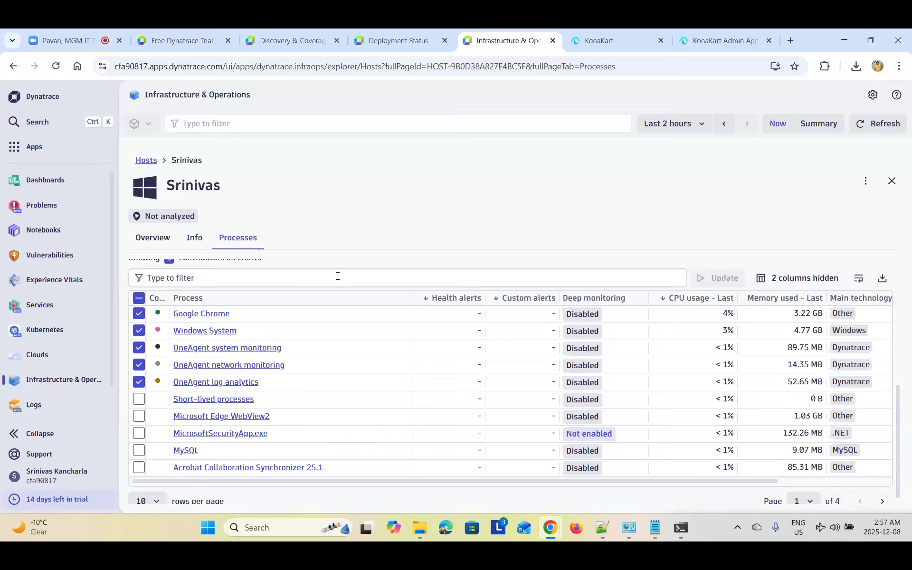
left_click(881, 502)
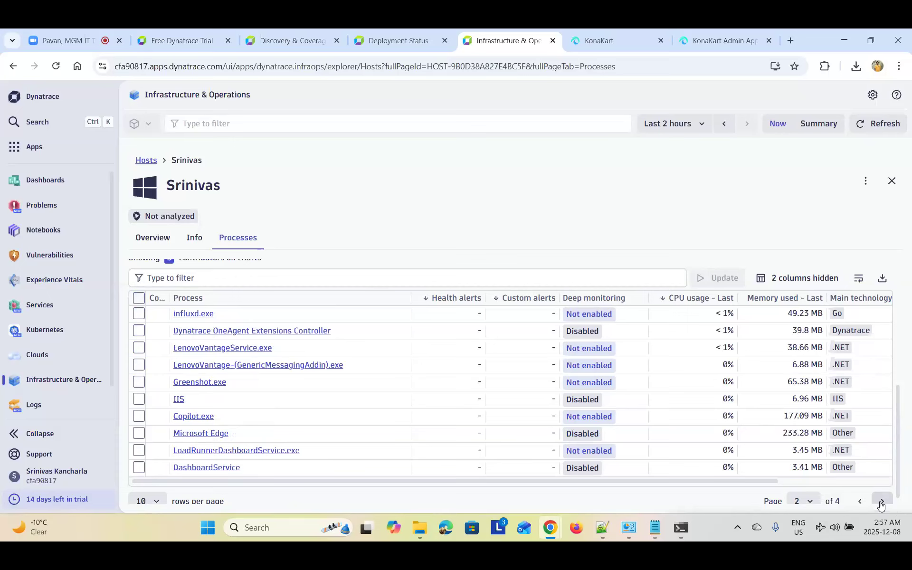
left_click(880, 503)
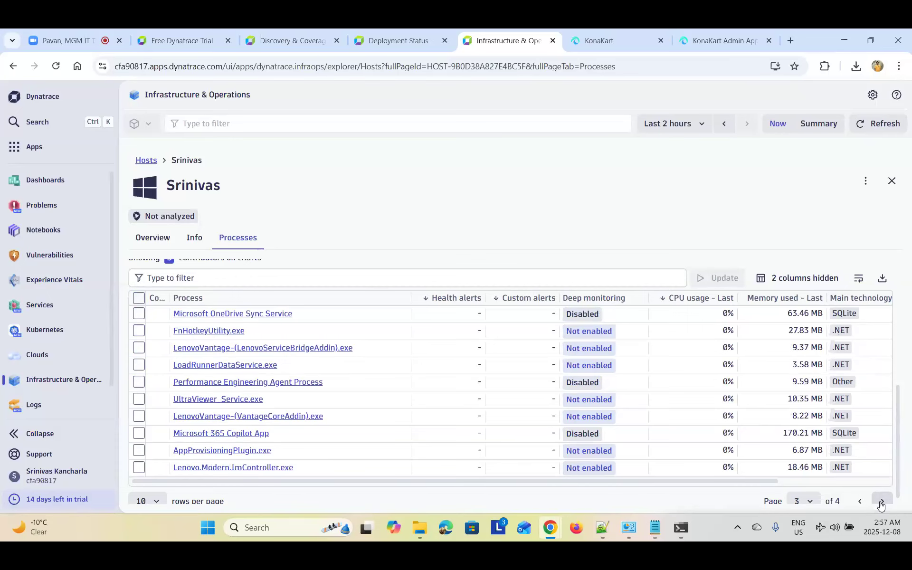
left_click(881, 503)
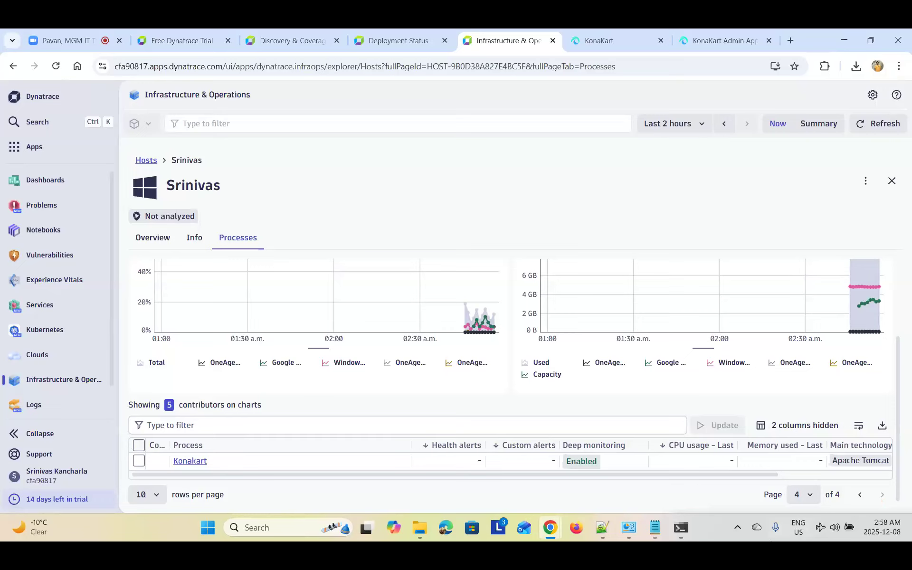
mouse_move(548, 529)
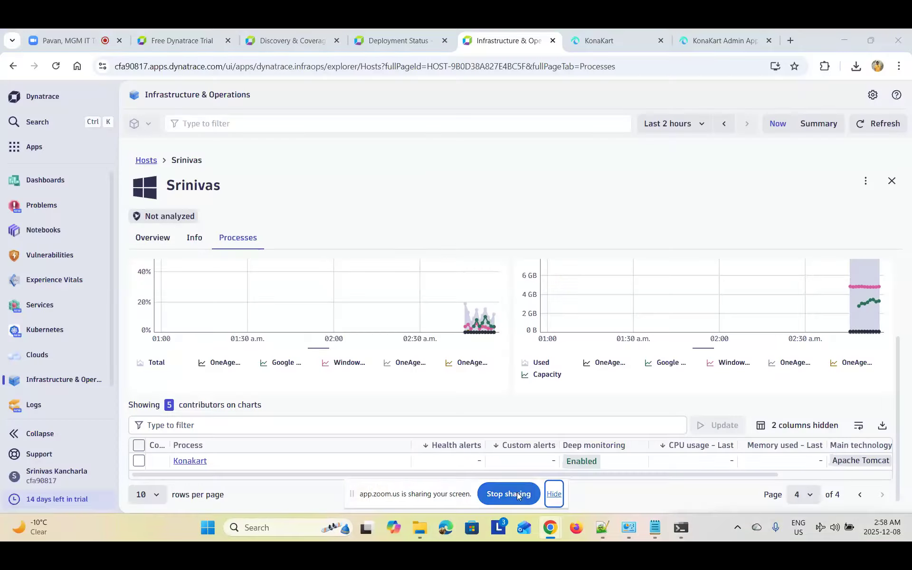
left_click(516, 492)
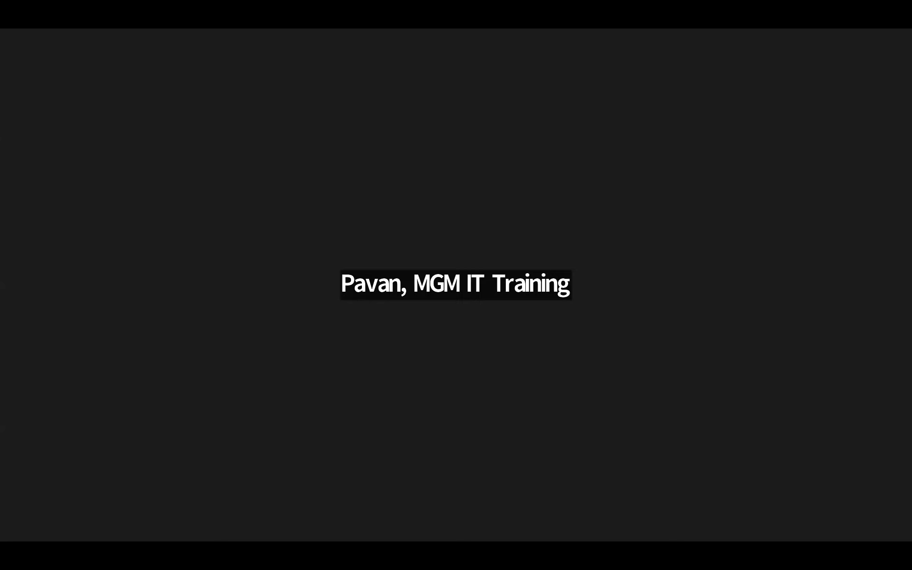